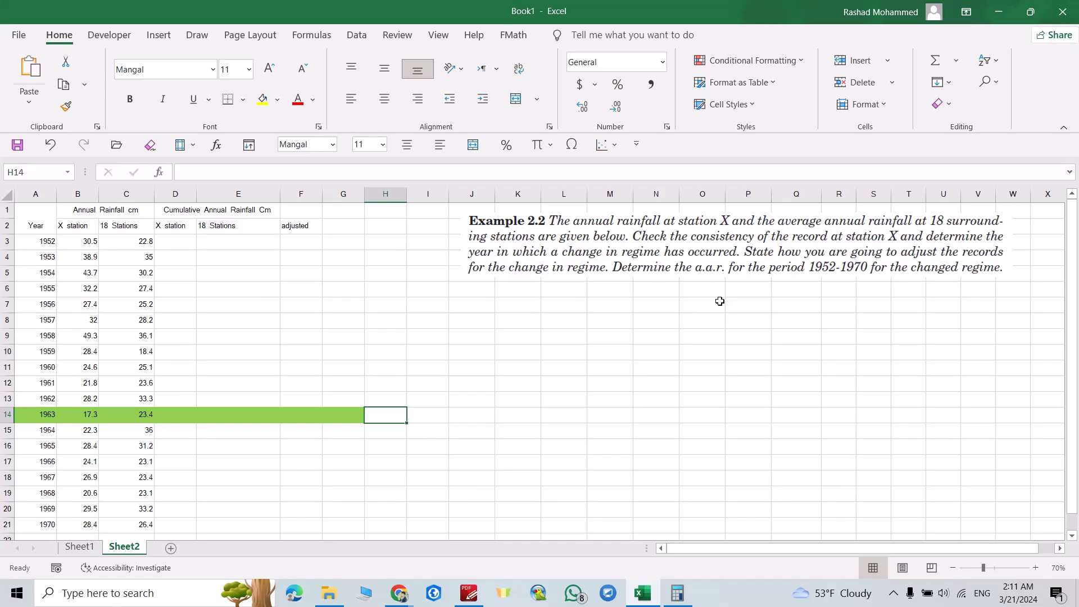
- Move the Example 2.2 problem picture closer to the rainfall table so it starts at column G
scroll(719, 301, up, 1)
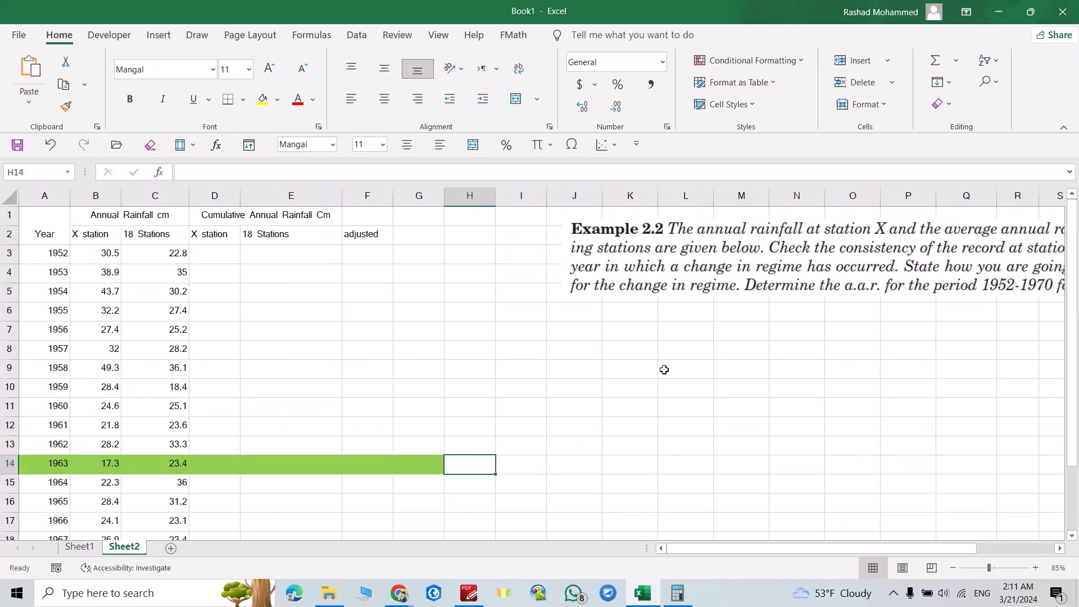
drag(781, 270, 637, 268)
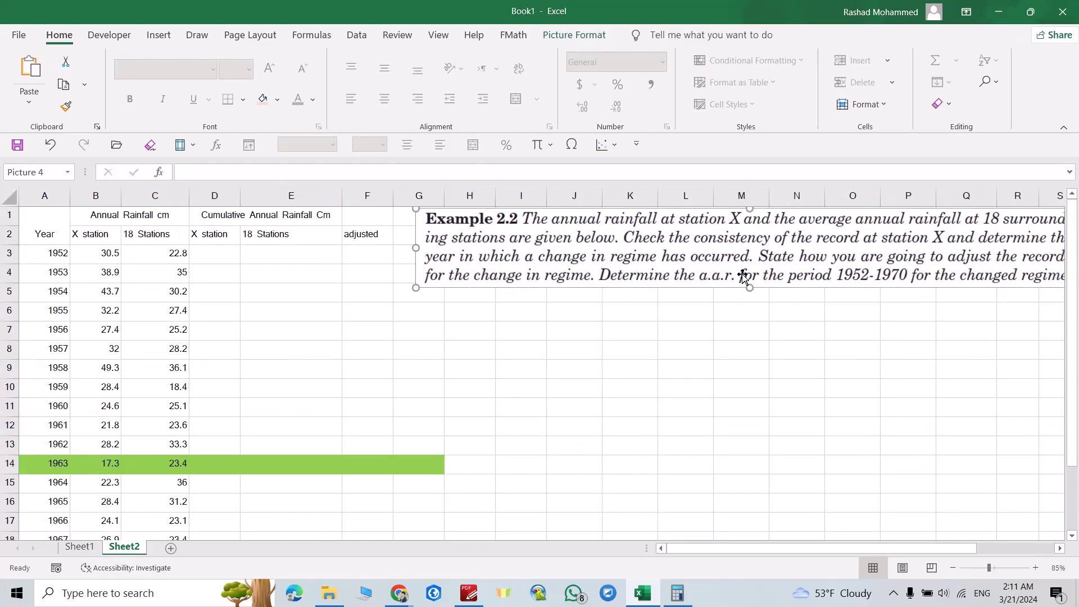
scroll(708, 411, down, 1)
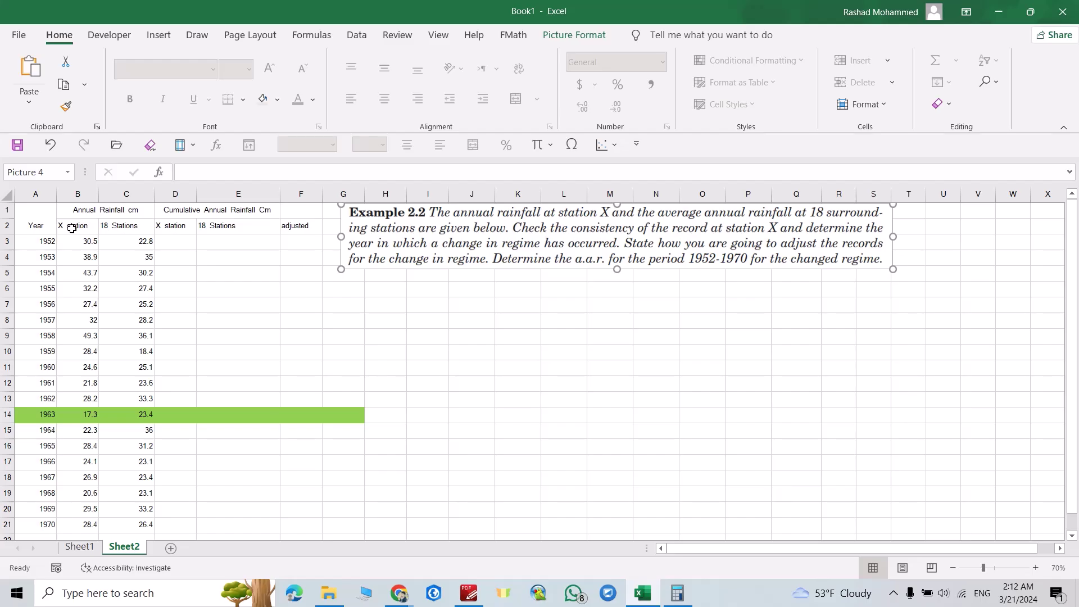
- Start the cumulative X station rainfall with =B3 in D3 and =D3+B4 in D4
click(177, 240)
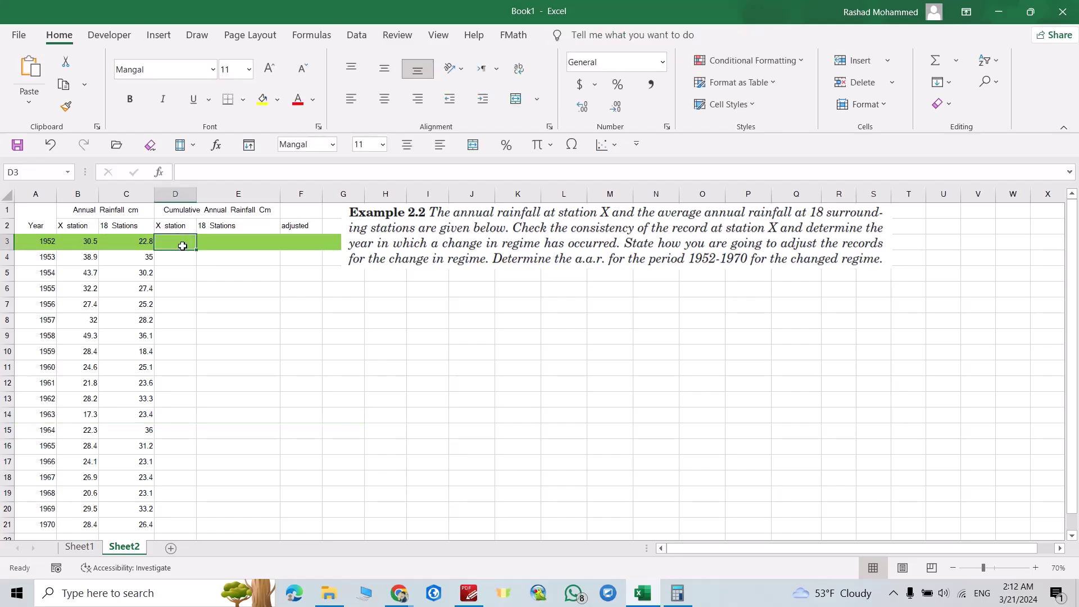
text(=)
click(80, 242)
key(Return)
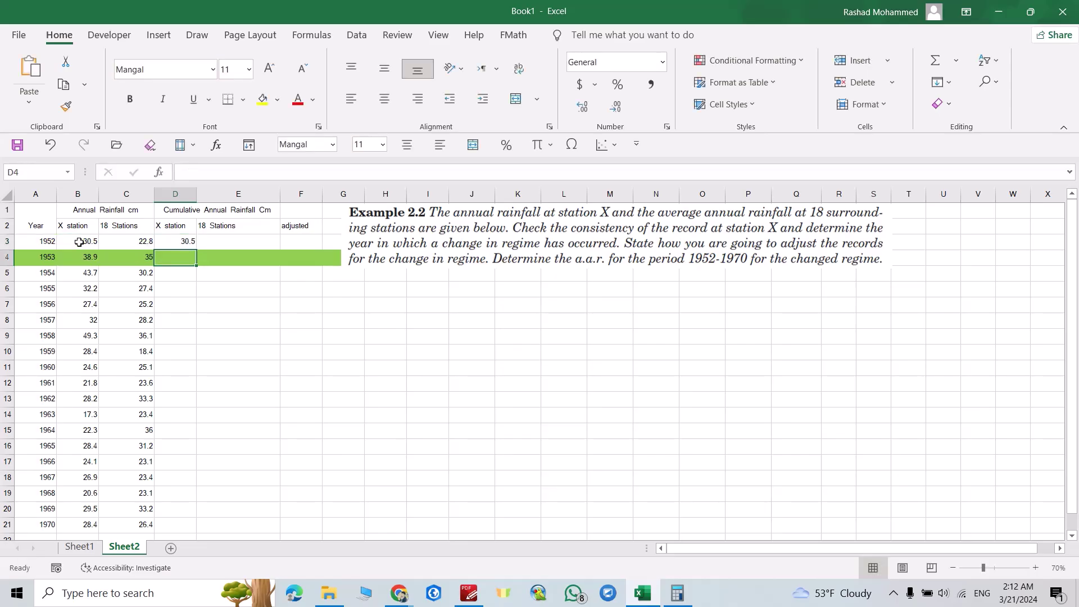
text(=)
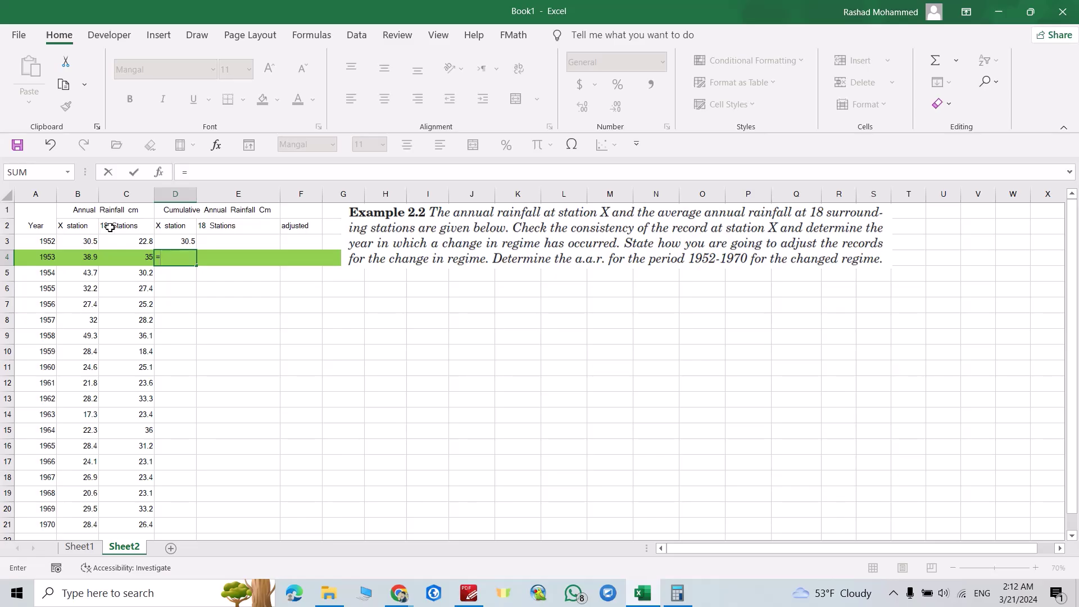
click(188, 242)
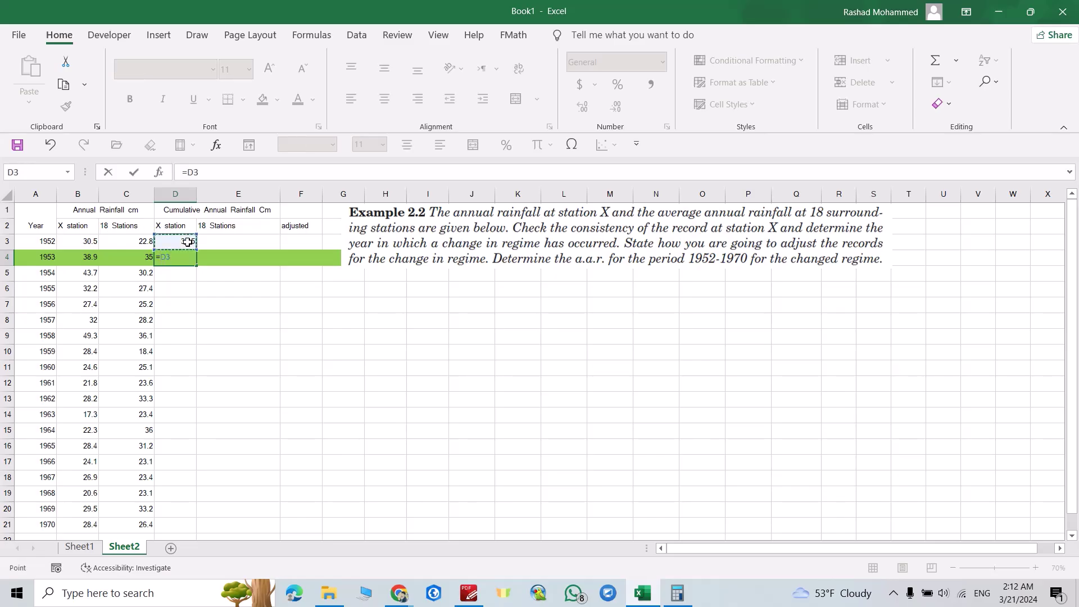
text(+)
click(77, 258)
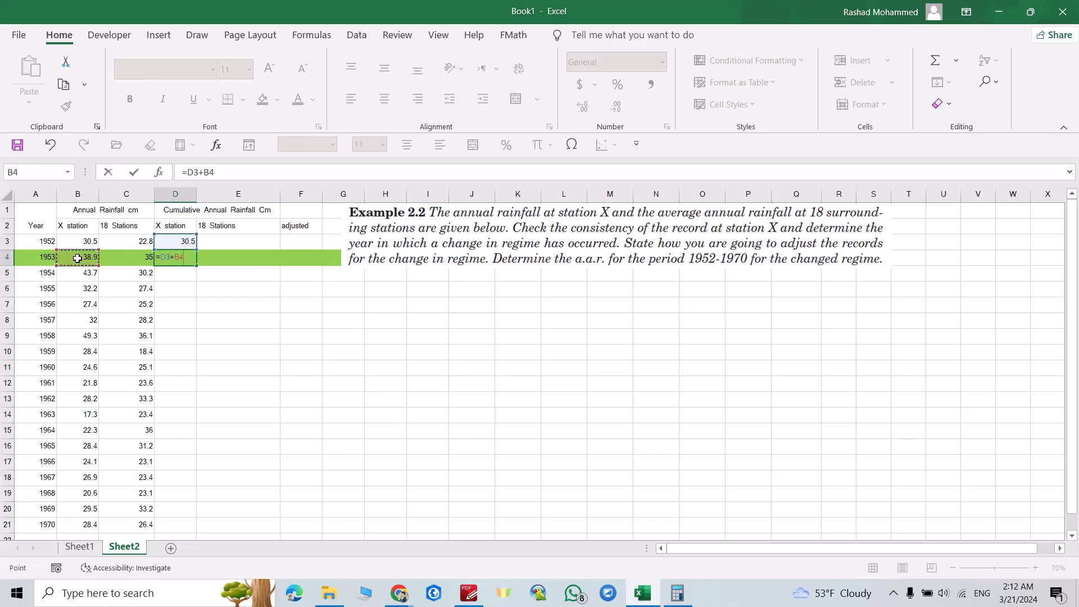
key(Return)
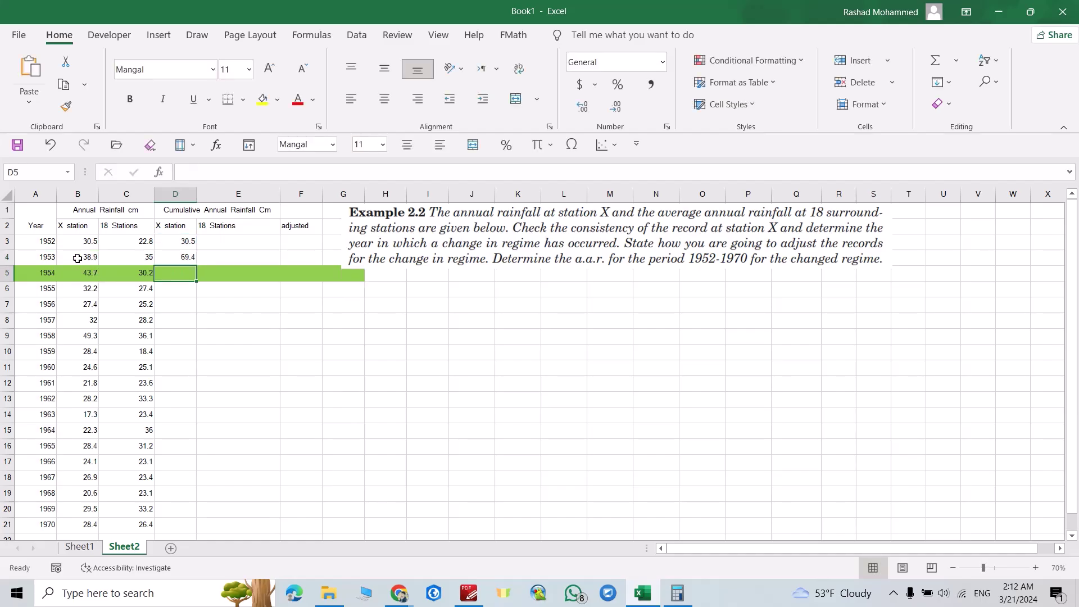
- Fill the cumulative X station formula from D4 down to the 1970 row, D21
click(191, 258)
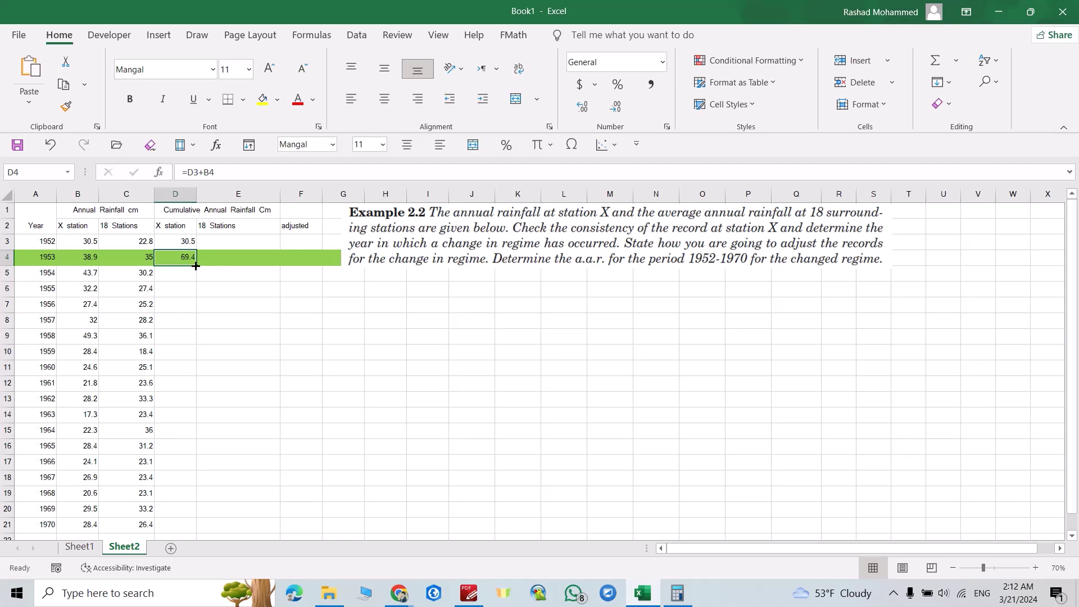
scroll(171, 269, up, 2)
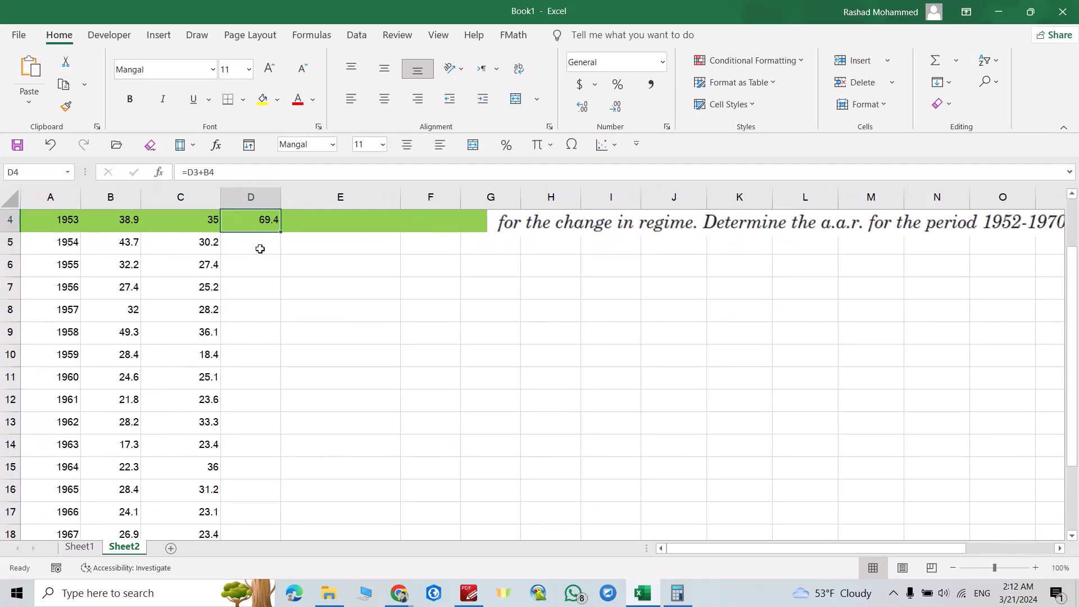
double_click(281, 230)
scroll(287, 337, down, 3)
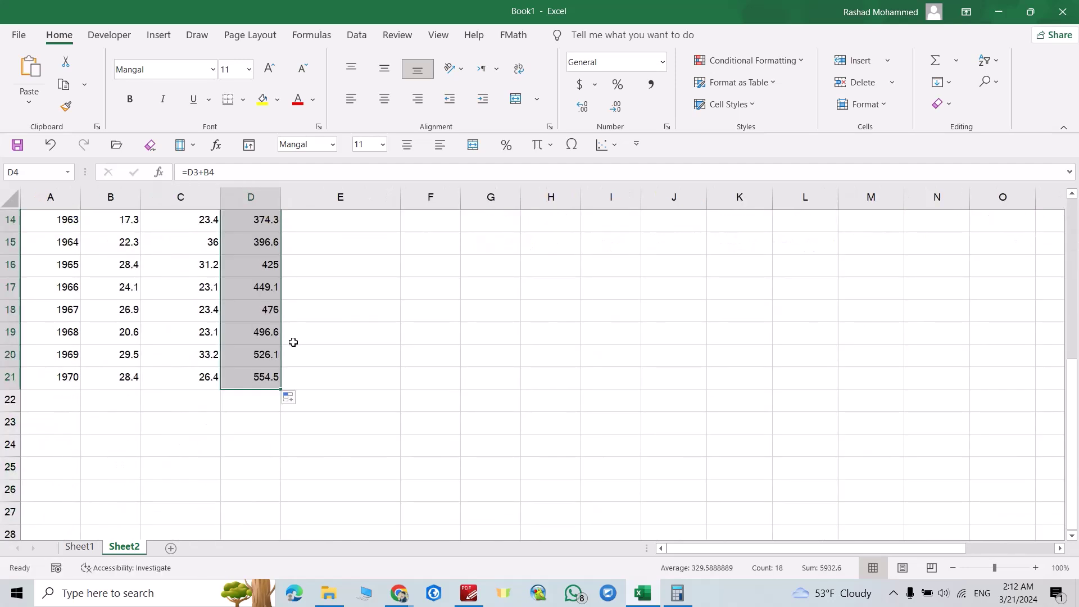
scroll(256, 394, up, 5)
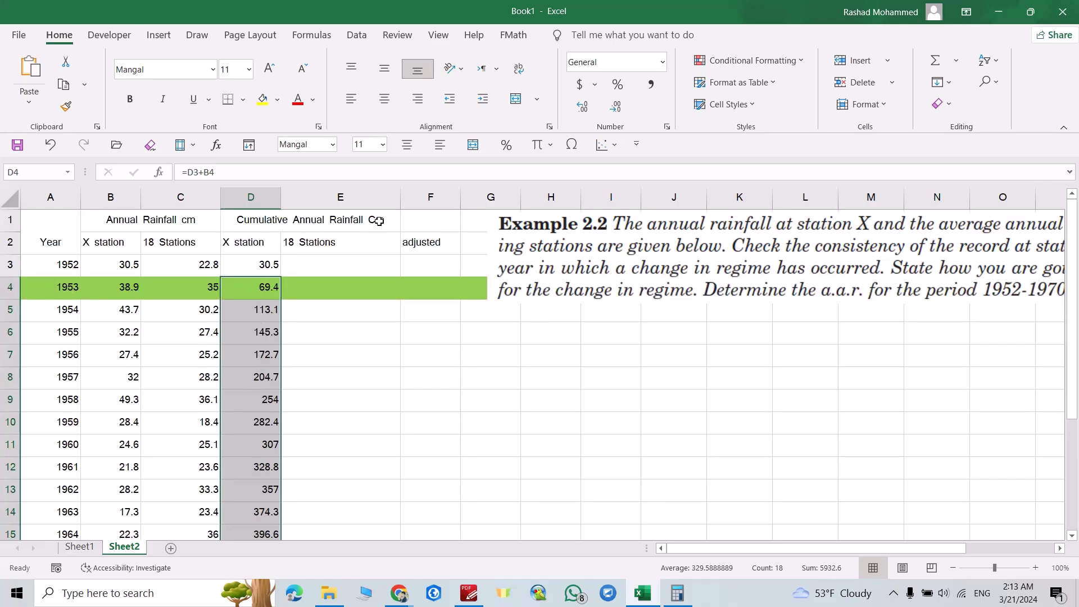
- Start the cumulative 18 Stations rainfall with =C3 in E3 and =E3+C4 in E4
click(314, 266)
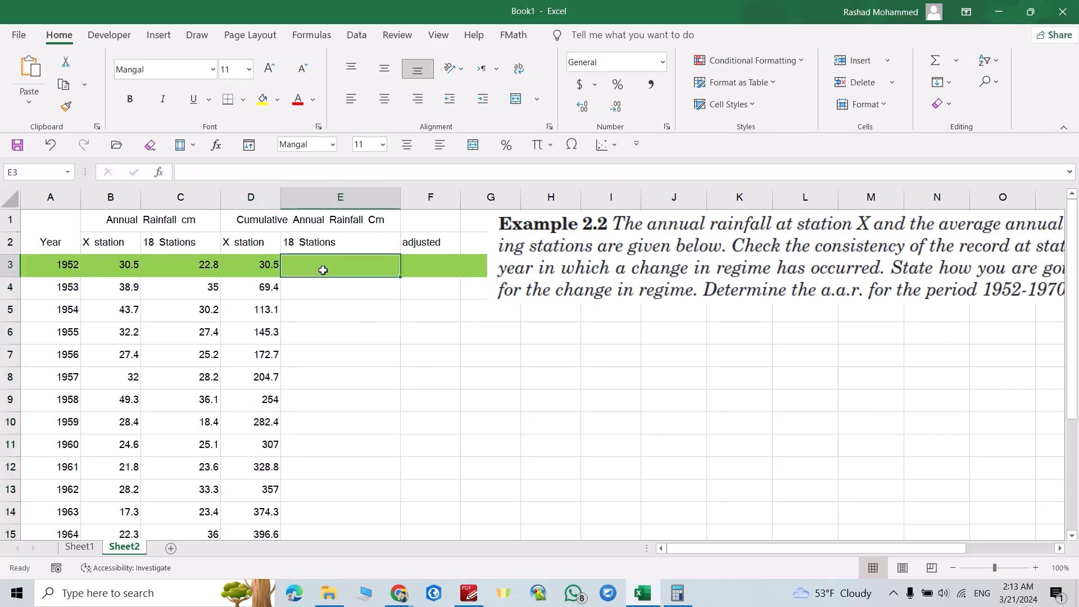
text(=)
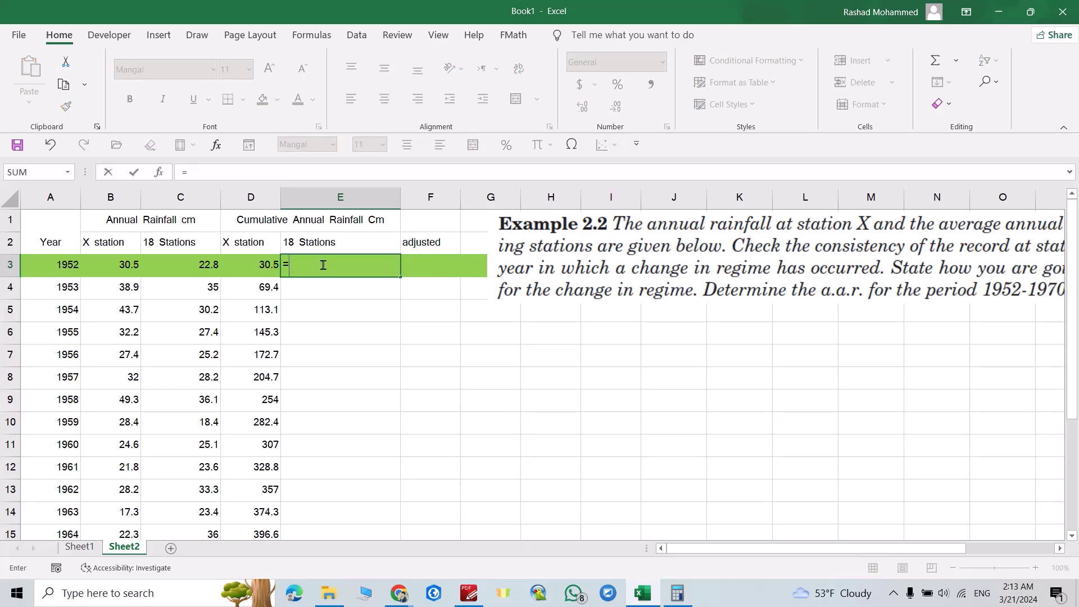
click(186, 266)
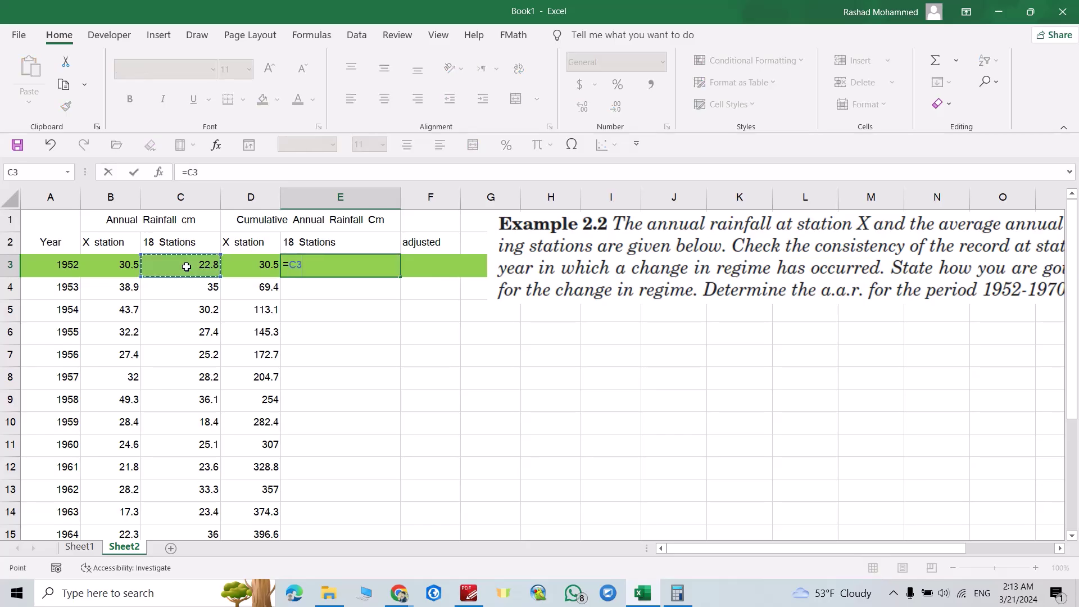
key(Return)
text(=)
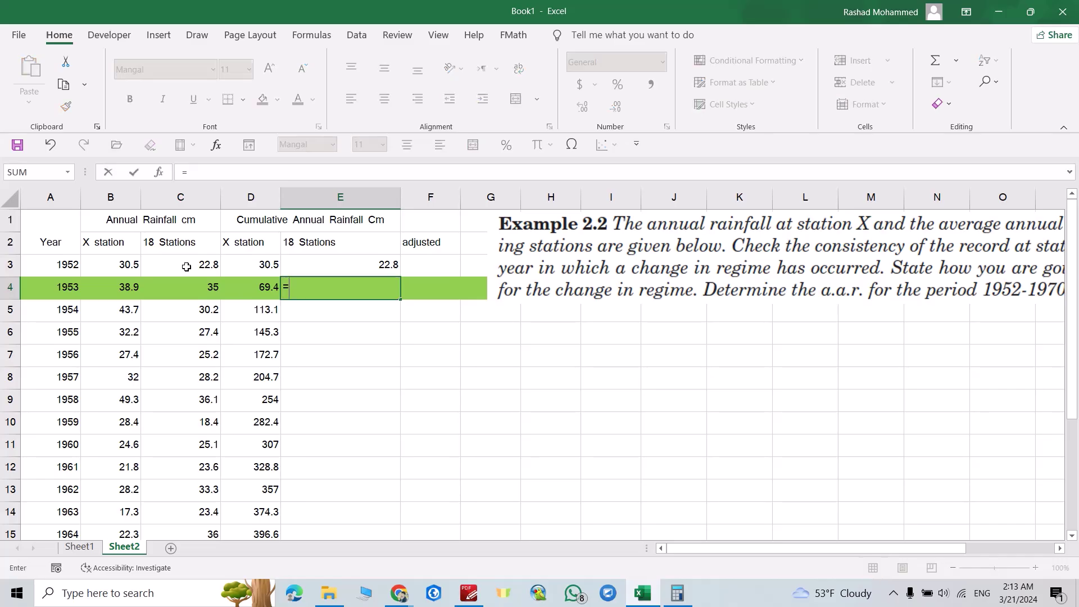
click(378, 264)
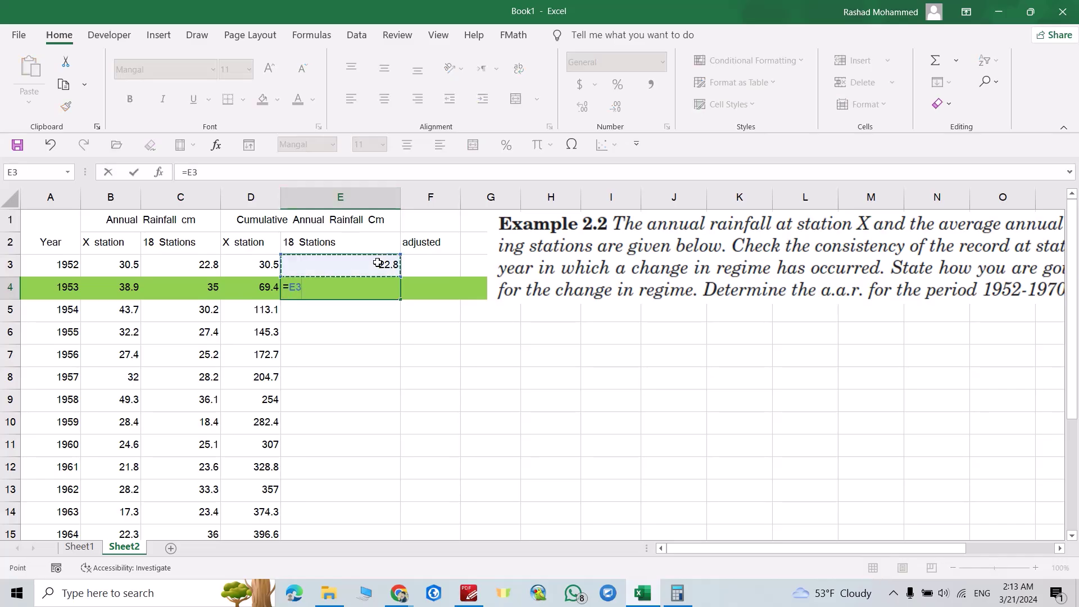
text(+)
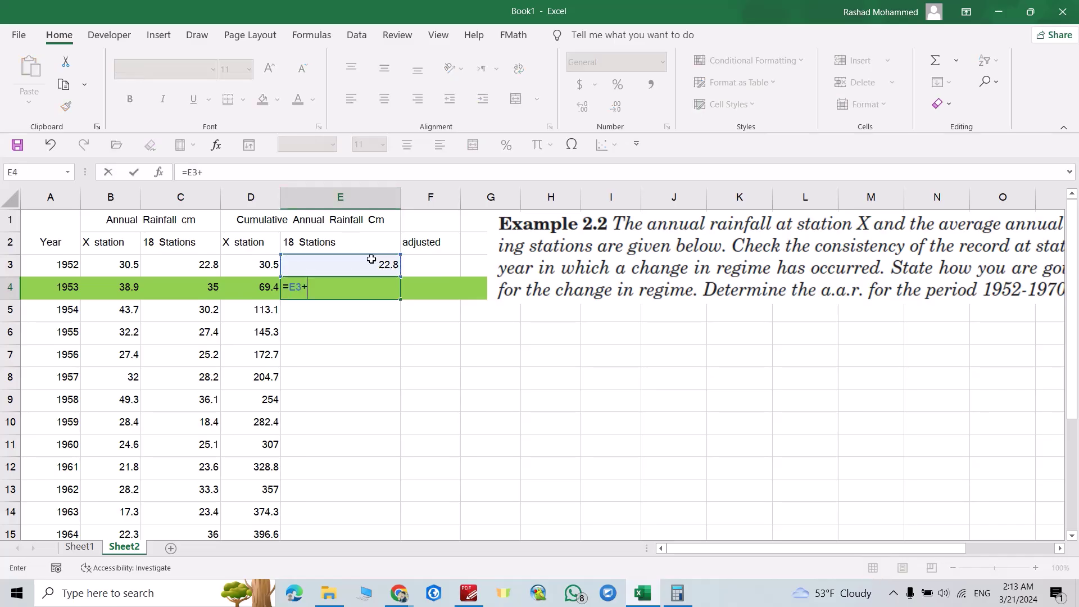
click(201, 288)
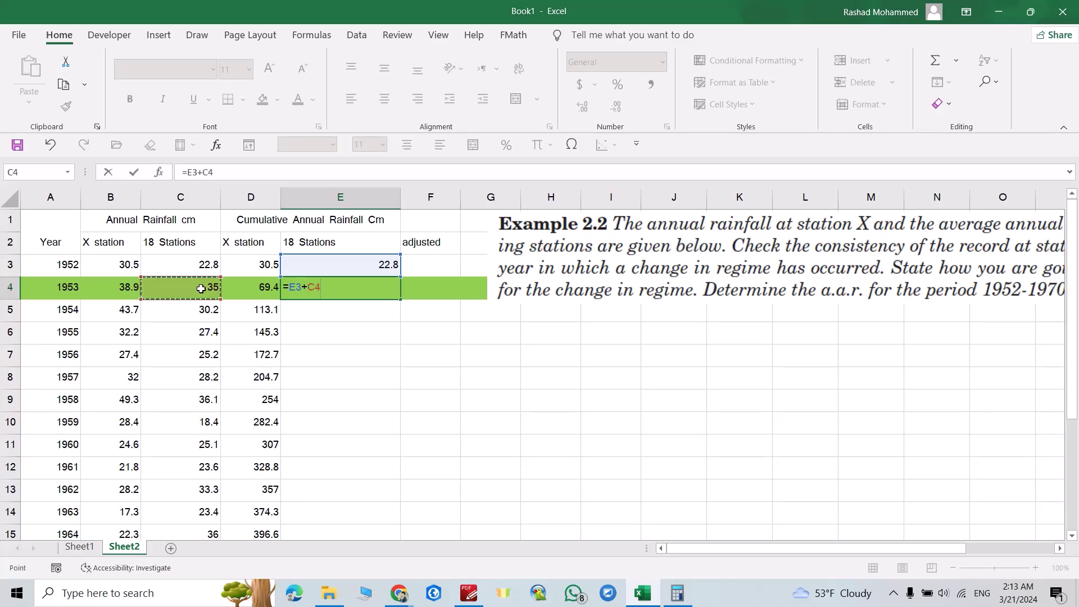
key(Return)
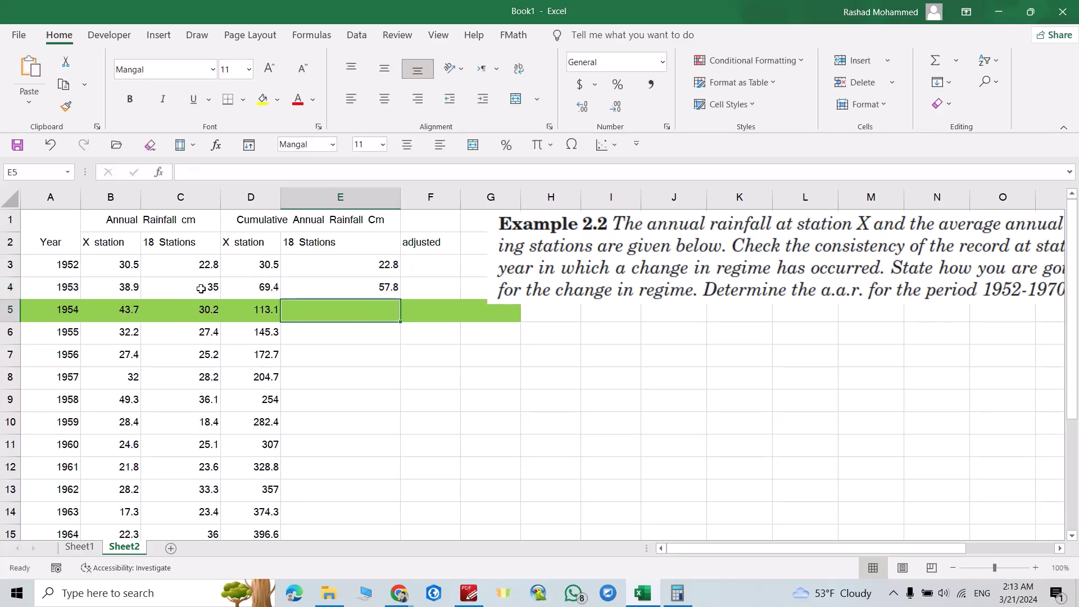
- Fill the cumulative 18 Stations formula from E4 down to the 1970 row, E21
click(362, 285)
drag(399, 300, 400, 345)
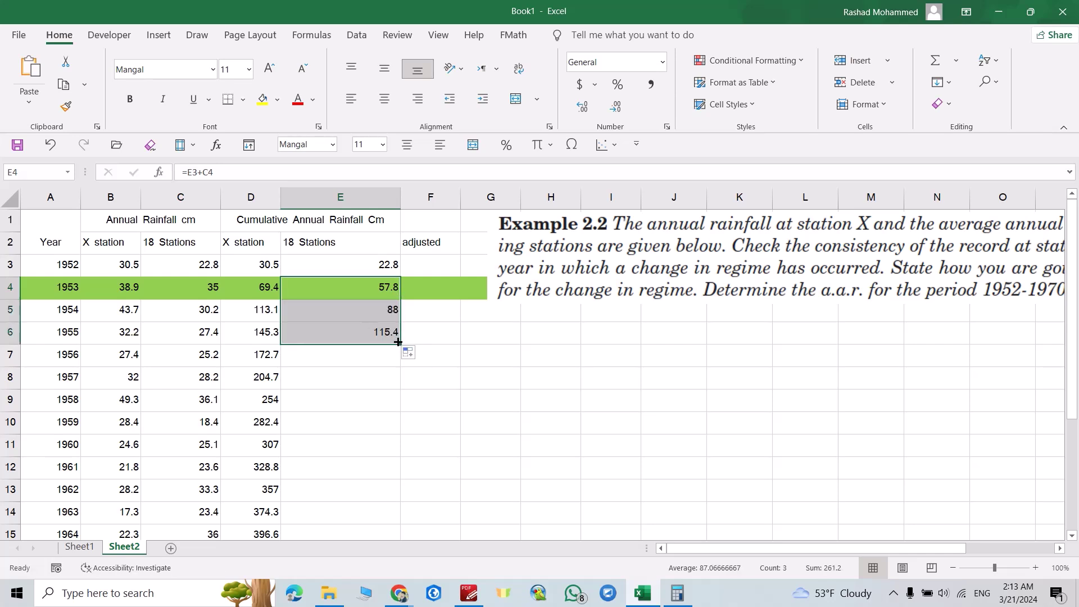
double_click(398, 342)
scroll(396, 342, down, 3)
scroll(359, 383, up, 3)
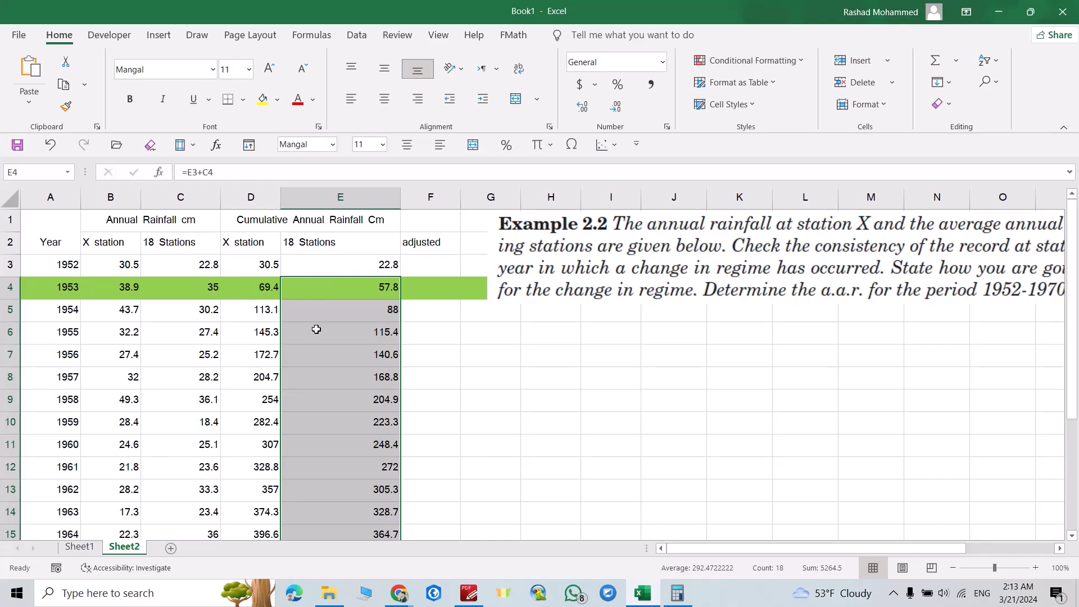
- Insert an empty scatter chart with lines and markers and place it below the problem text
click(662, 453)
click(152, 37)
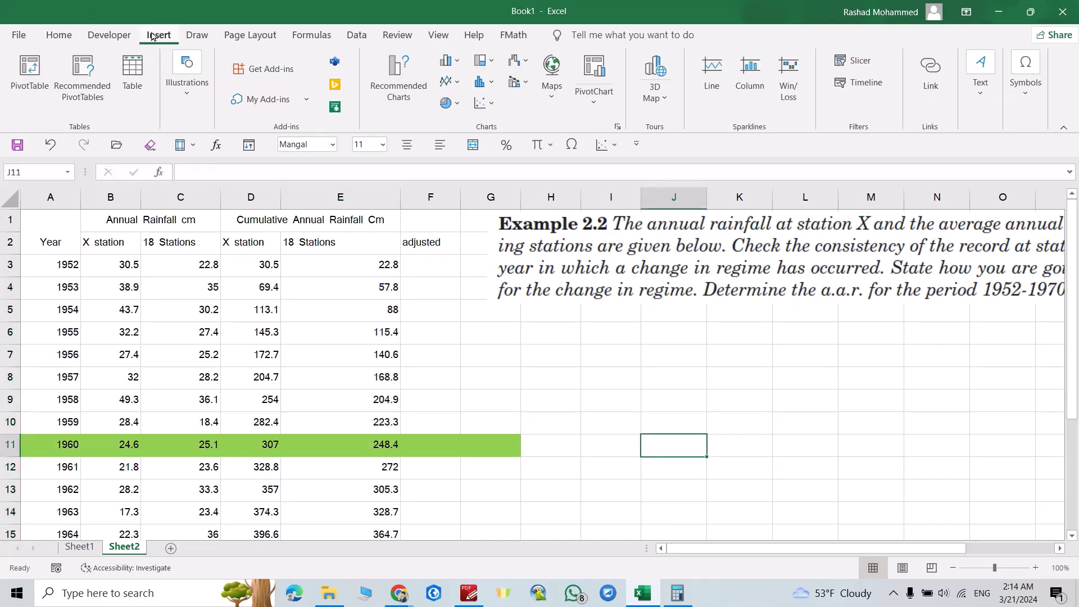
click(482, 103)
click(524, 155)
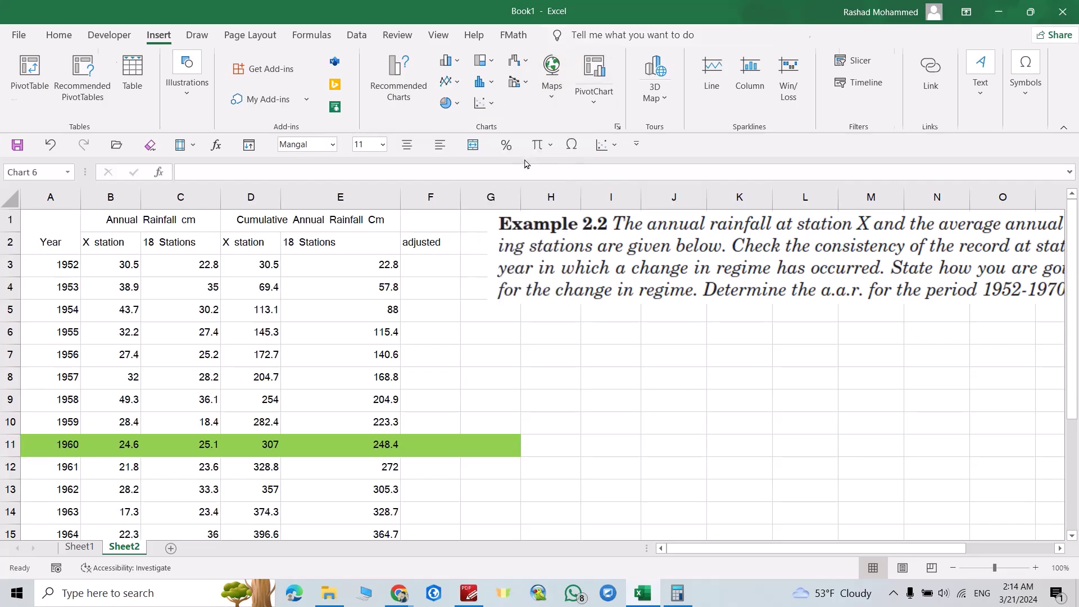
drag(549, 332, 701, 375)
- Add a data series to the empty chart with the cumulative 18 Stations values E3:E21 as X values
right_click(702, 382)
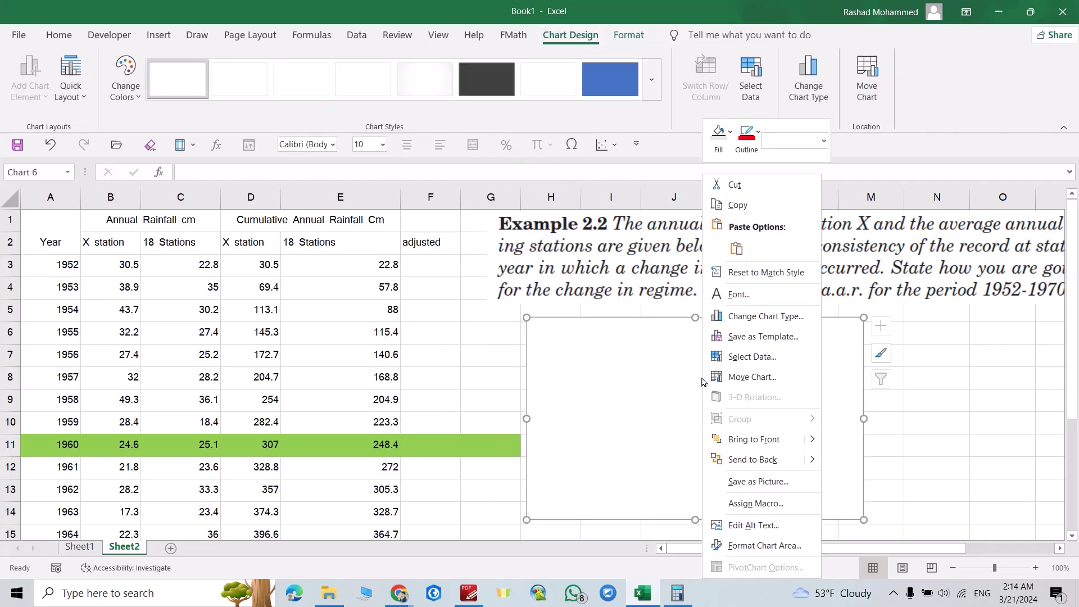
click(747, 356)
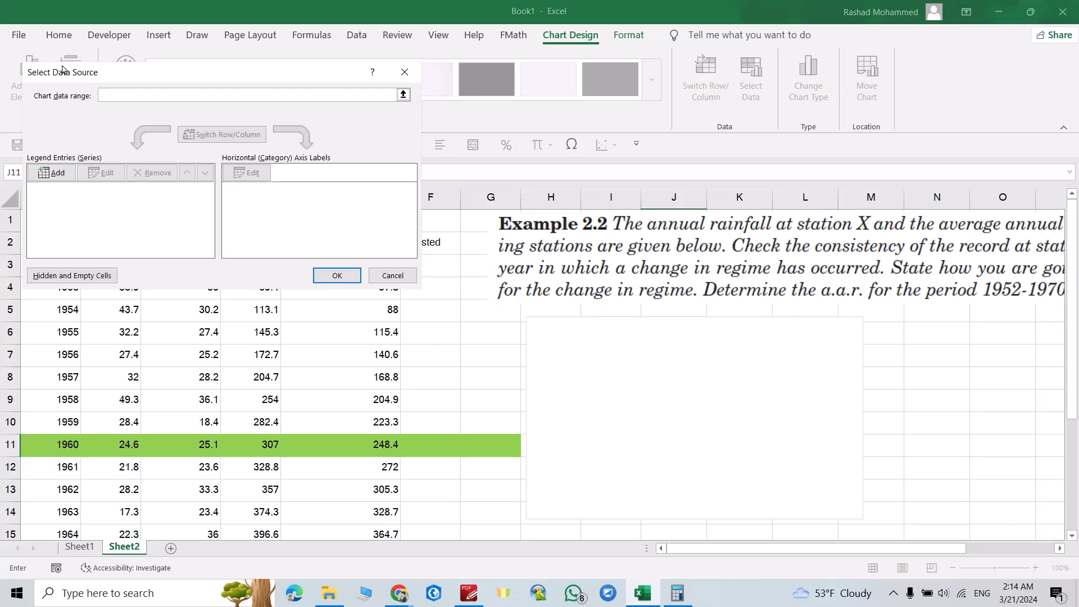
click(53, 173)
click(155, 179)
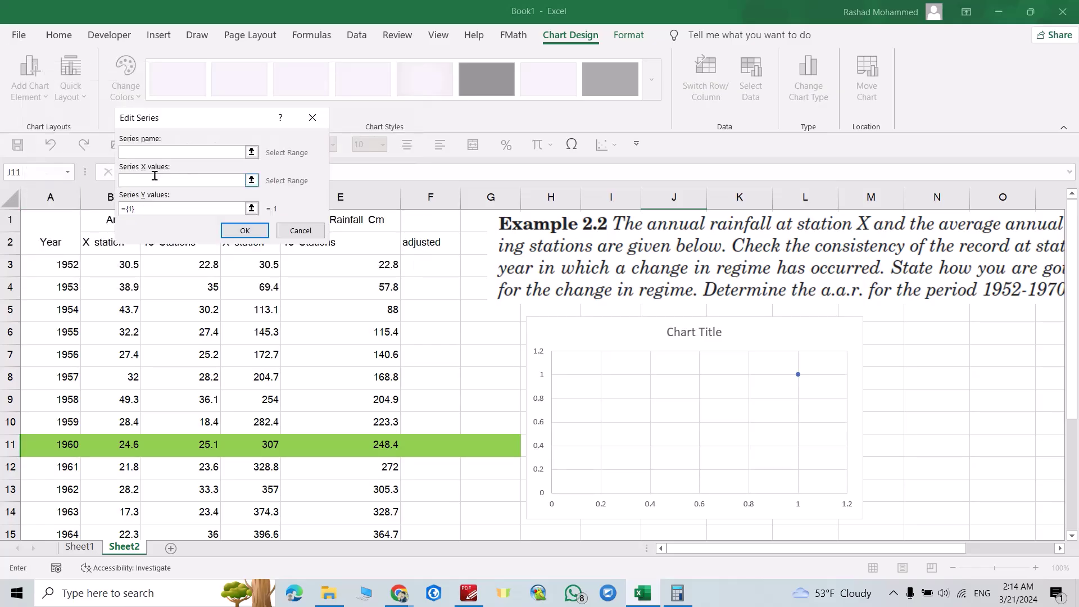
drag(190, 125, 470, 125)
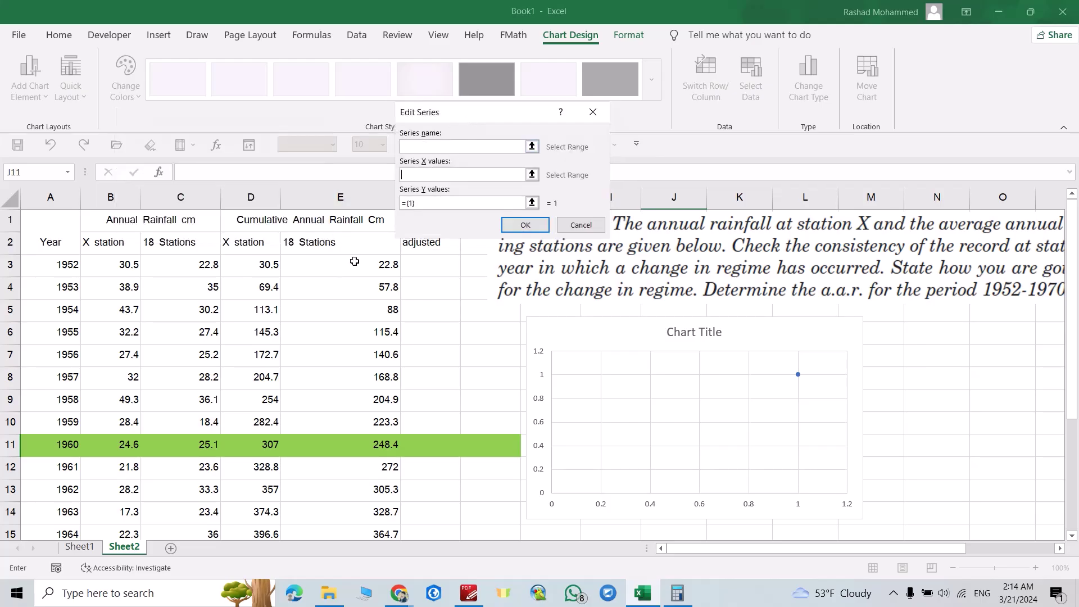
drag(354, 261, 380, 515)
- Set the series Y values to the cumulative X station values D3:D21 and accept the chart's data source
click(412, 205)
drag(414, 204, 393, 208)
key(BackSpace)
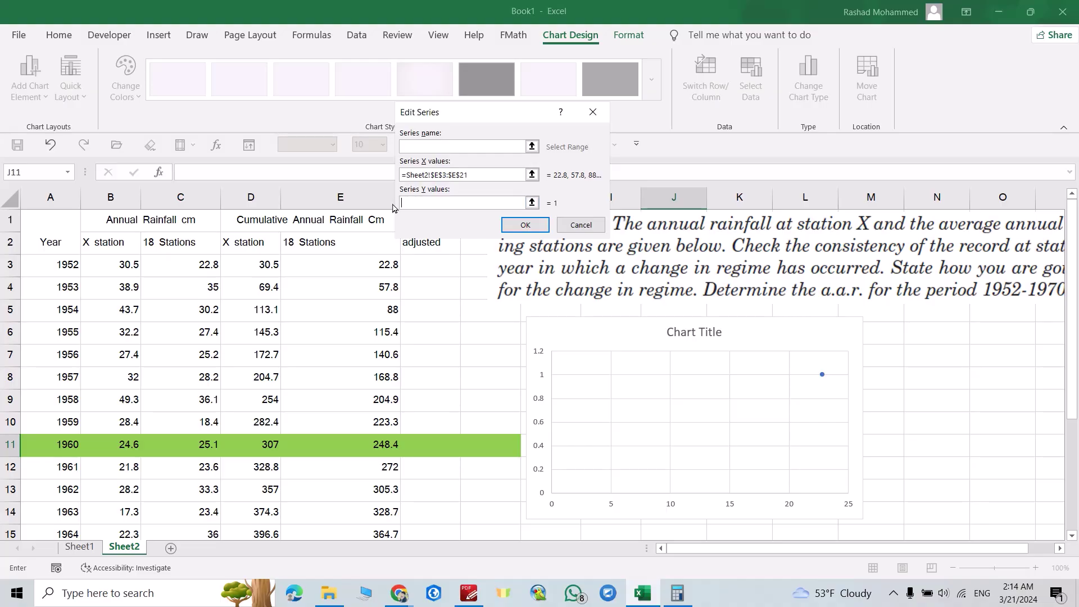
drag(247, 260, 252, 520)
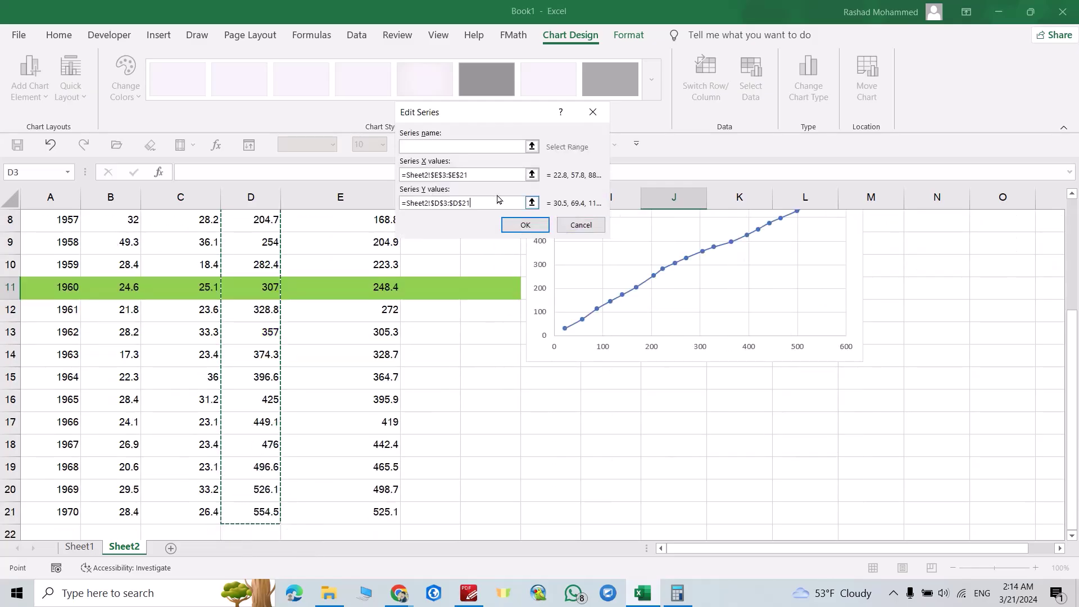
click(526, 227)
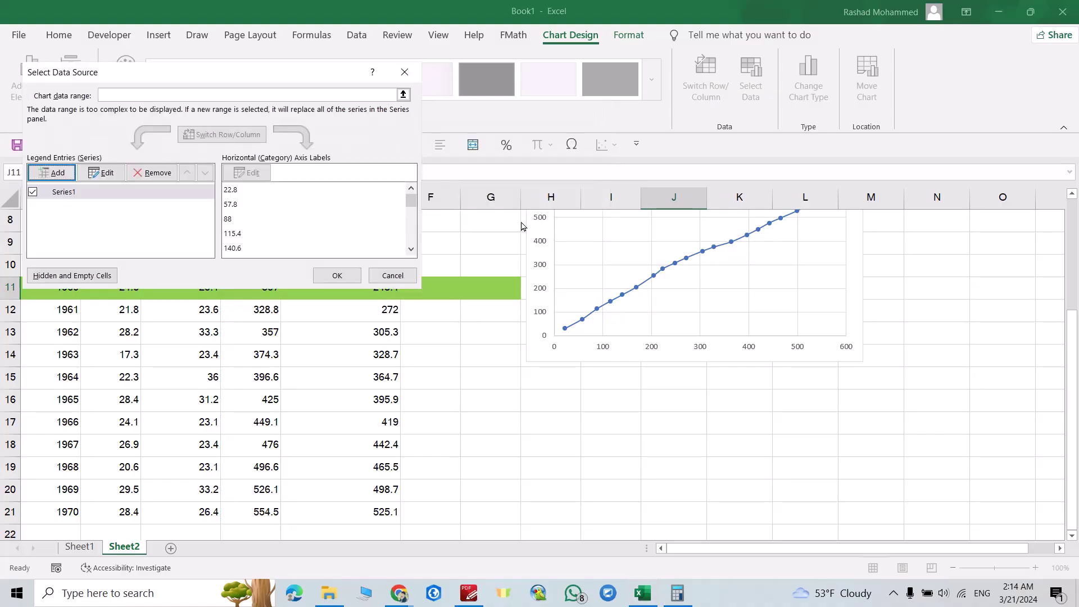
click(337, 276)
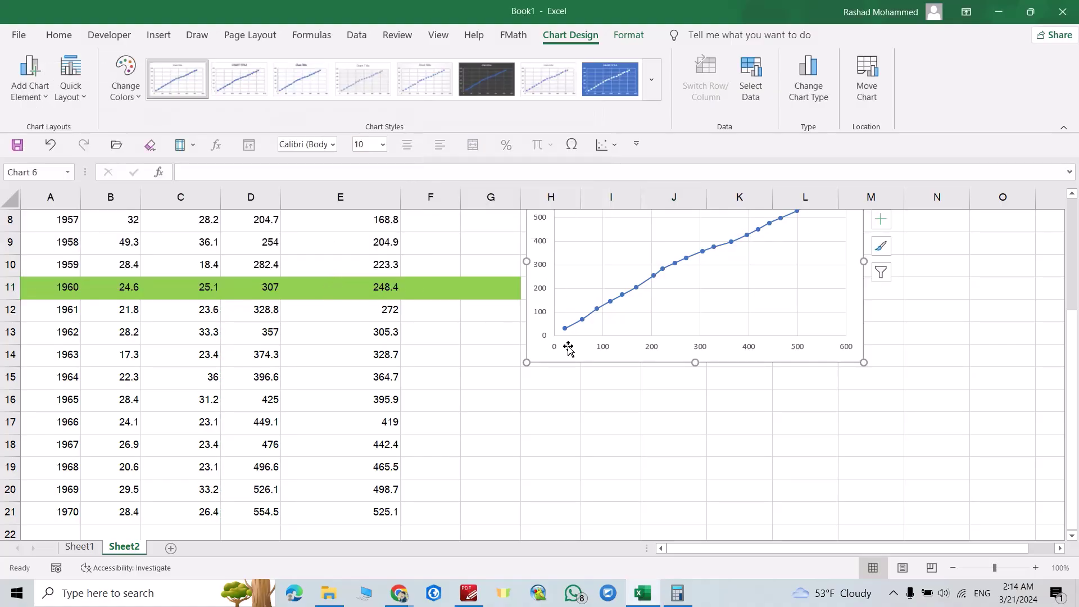
- Move the chart beside the table's lower rows and enlarge it to span about columns F to M
drag(609, 362, 528, 491)
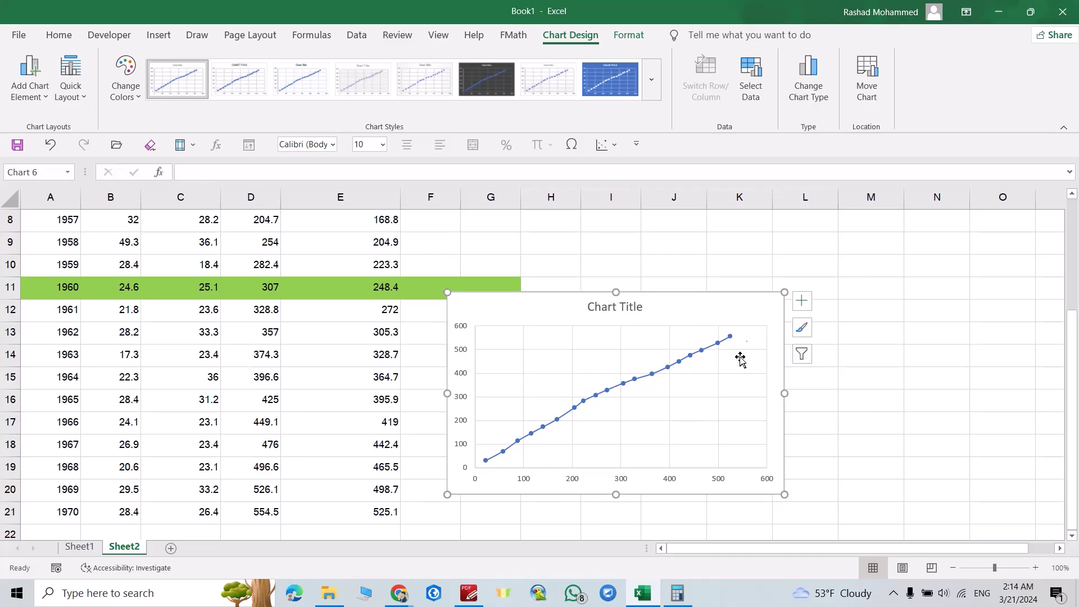
drag(811, 276, 880, 226)
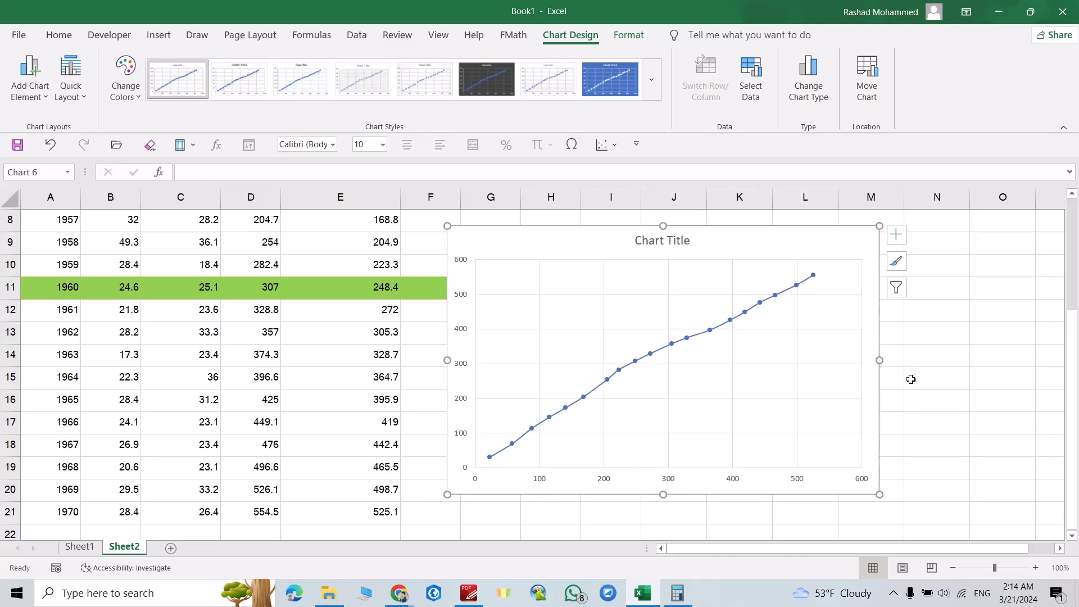
- Enlarge the chart to reach column N and row 21, and turn on its axis titles
drag(881, 494, 957, 514)
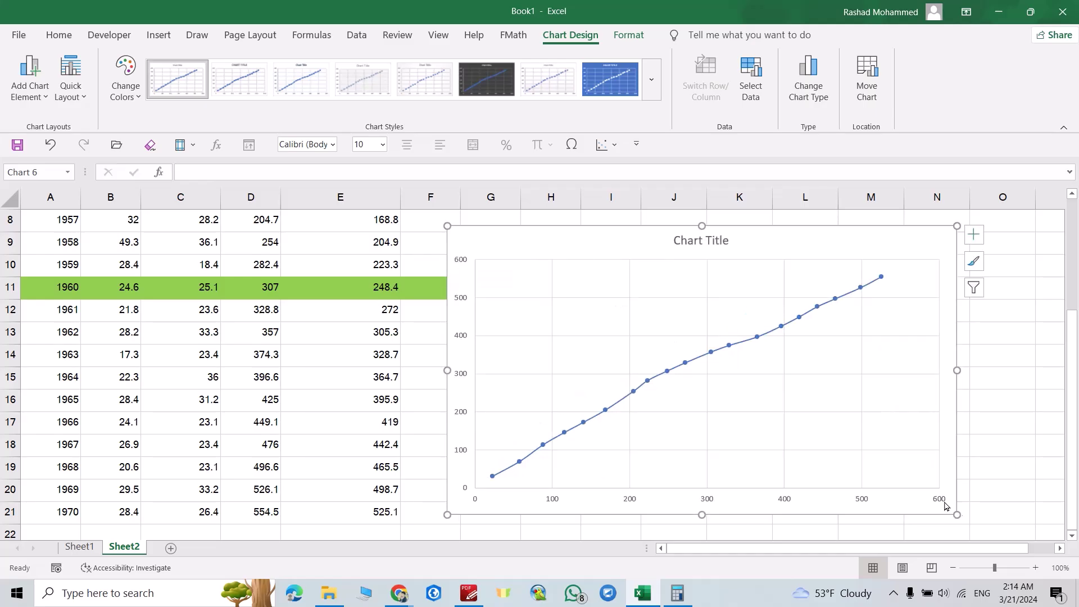
click(974, 234)
click(352, 274)
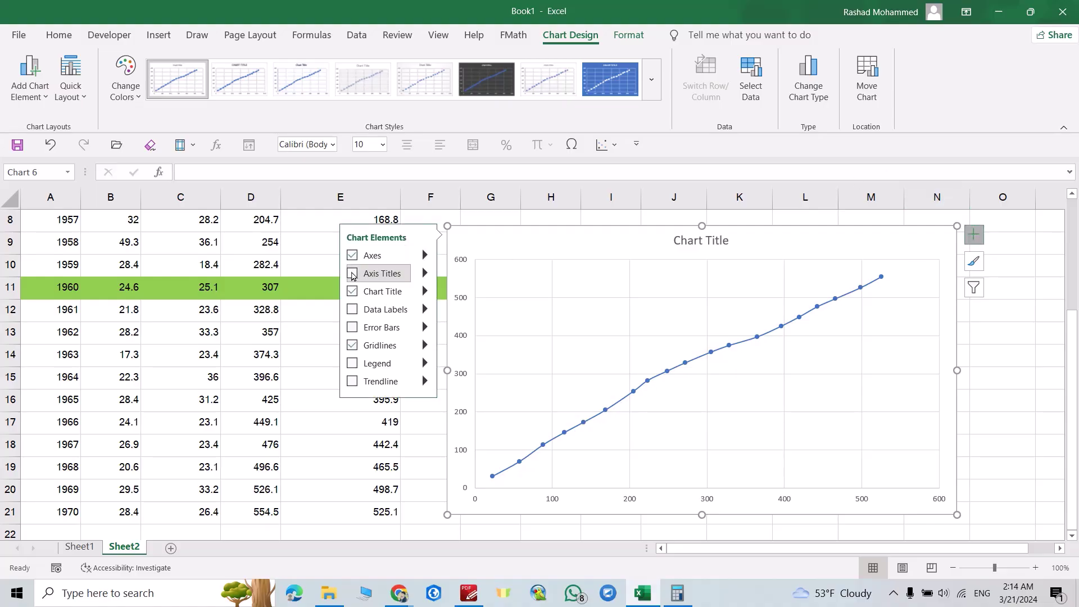
- Set the horizontal axis title to "18 stations Cumulative R.F [cm]"
double_click(716, 497)
key(BackSpace)
text(18 stations Cumul)
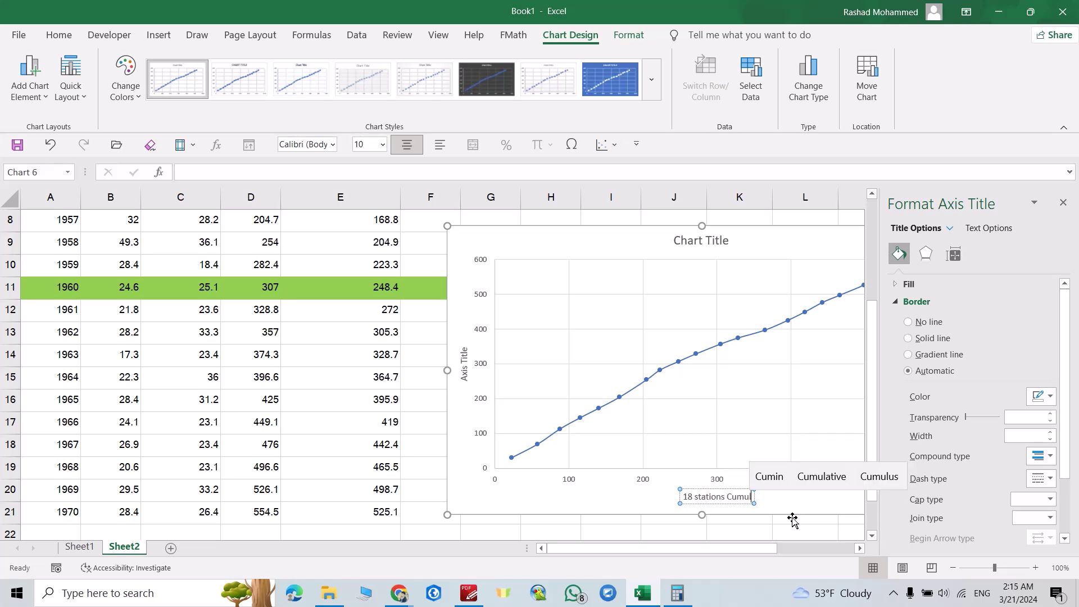
text(ative R.F)
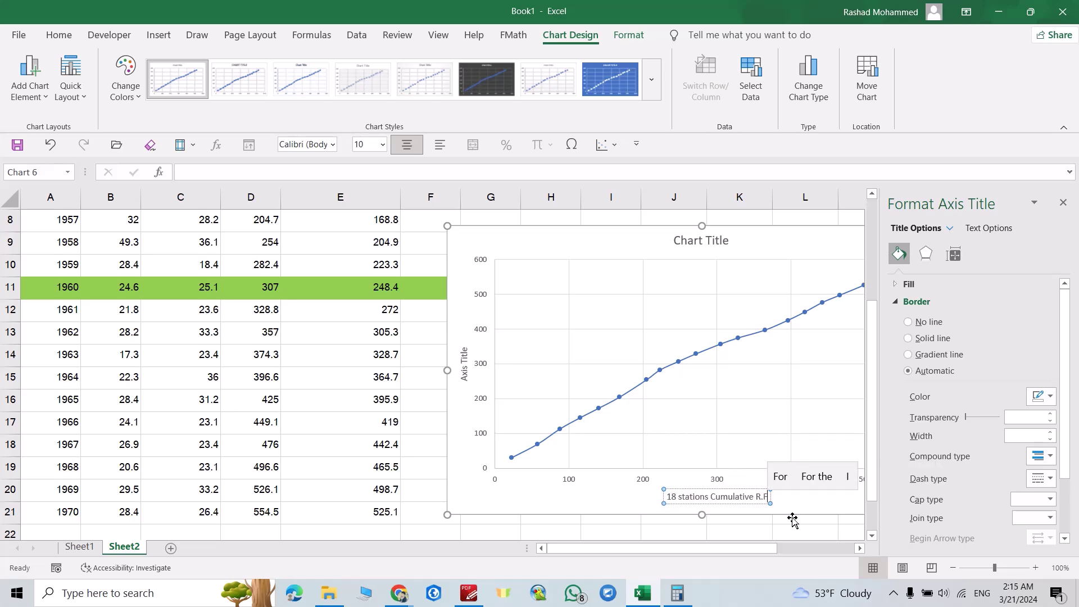
text( [)
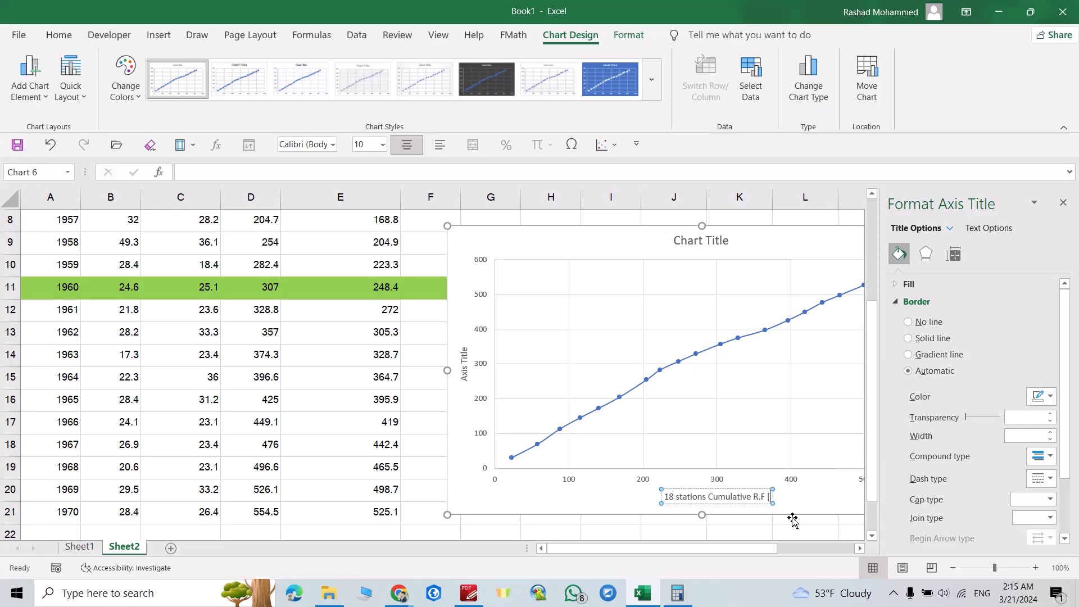
text(cm])
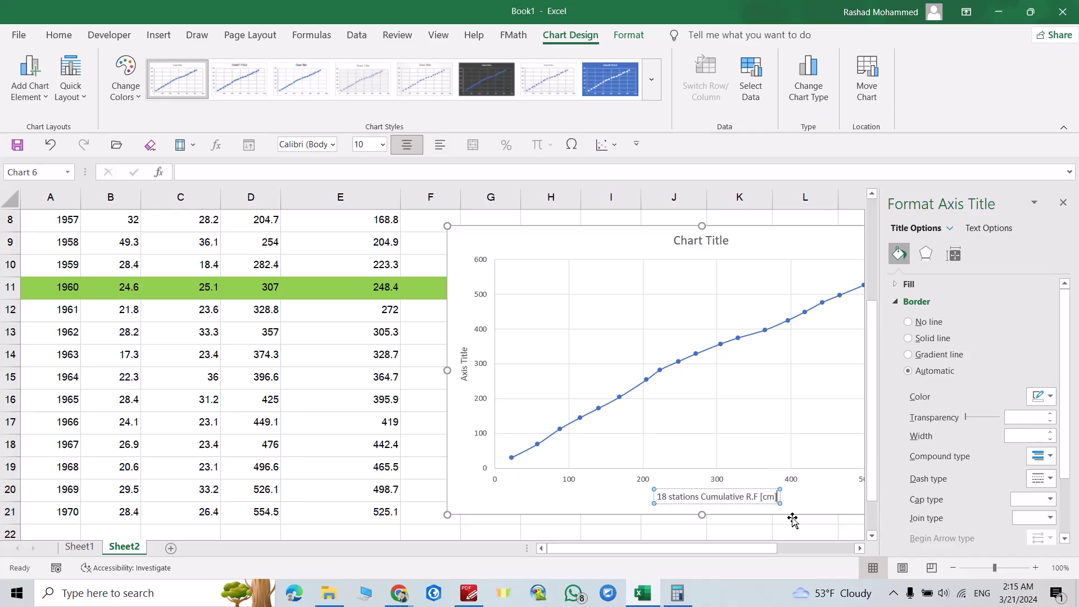
- Set the vertical axis title to "x-station Cumulative R.F [cm]"
triple_click(464, 364)
text(x-statio)
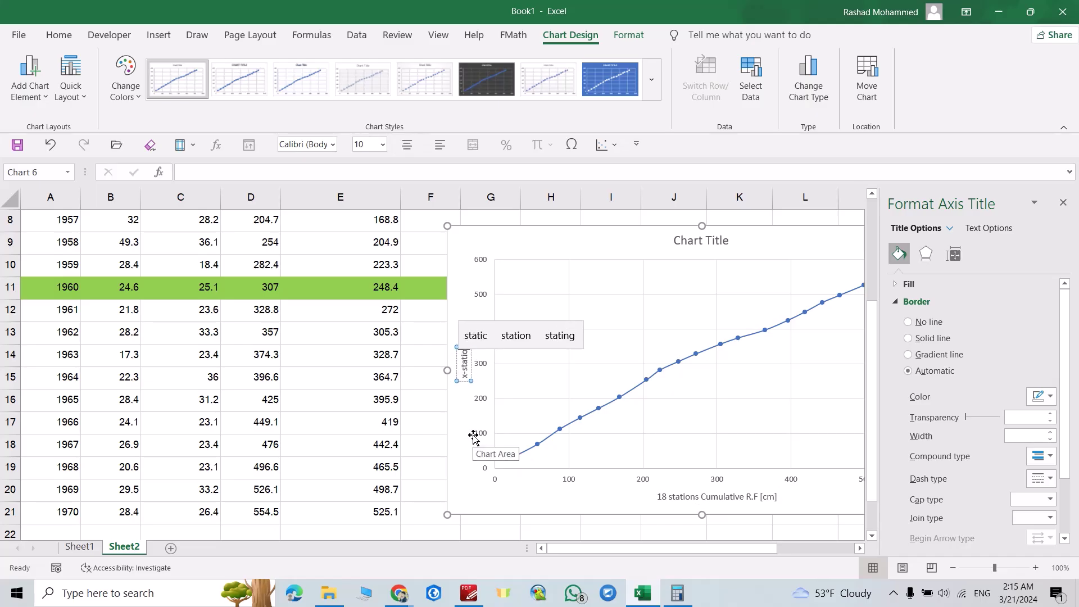
text(n Cumulative R)
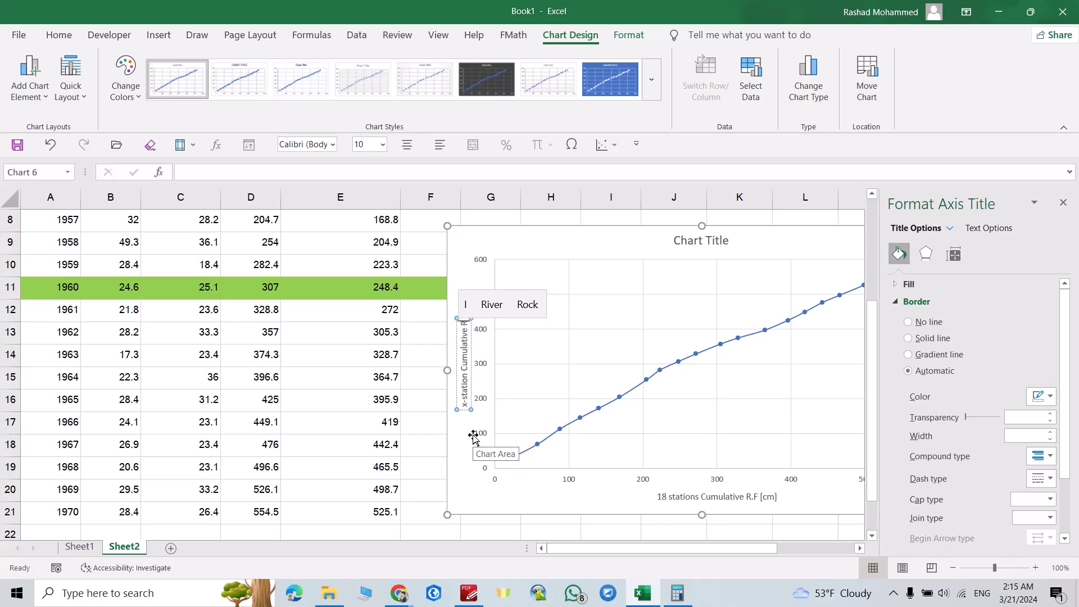
text(.F)
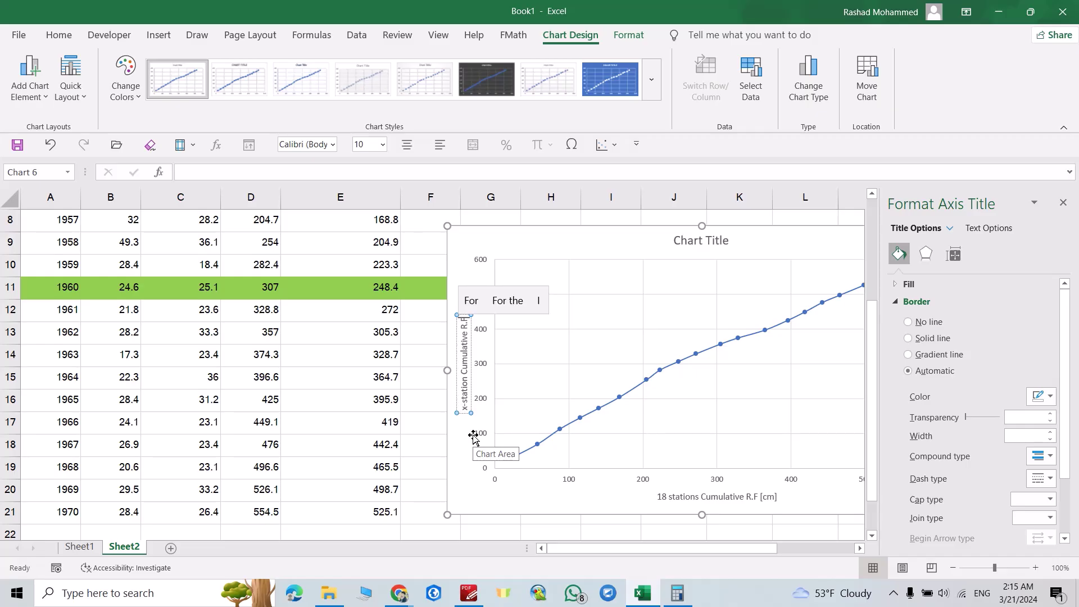
text( [cm])
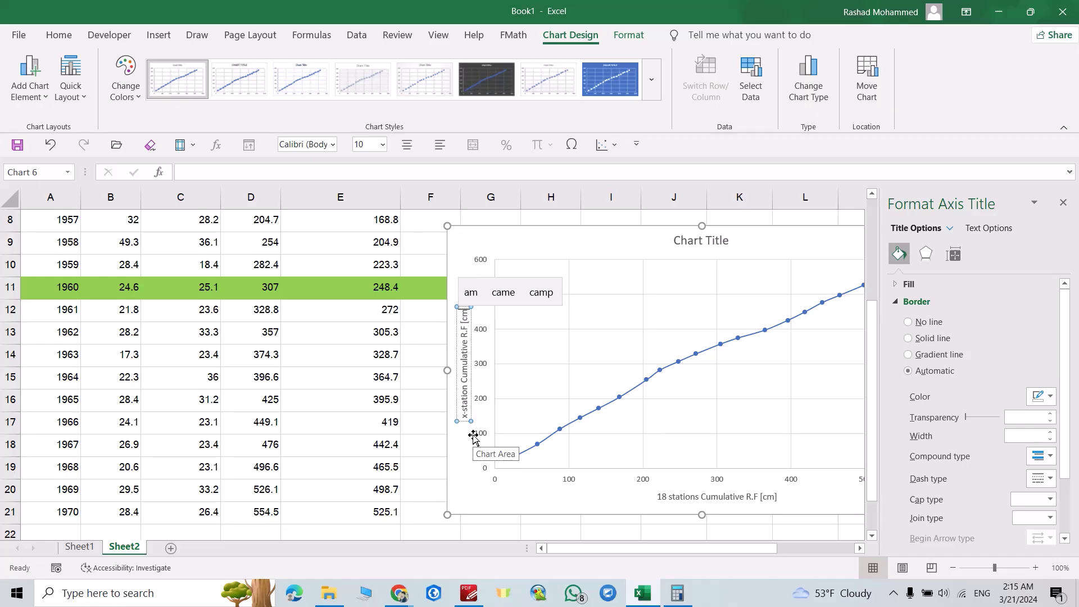
click(583, 246)
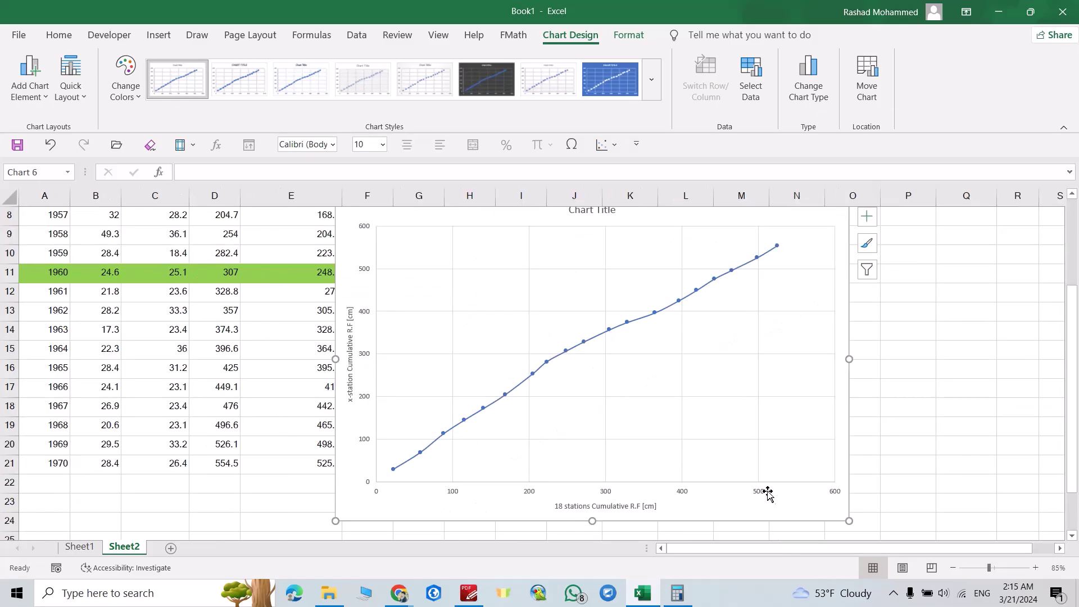
- Add minor gridlines for the horizontal axis and colour that axis's major gridlines black
right_click(684, 493)
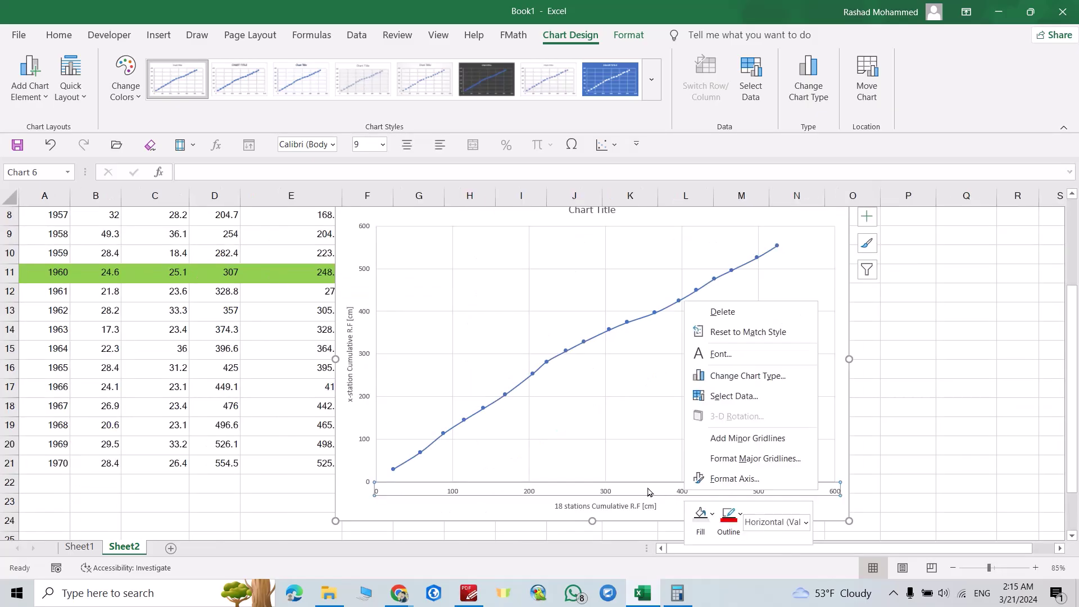
click(747, 441)
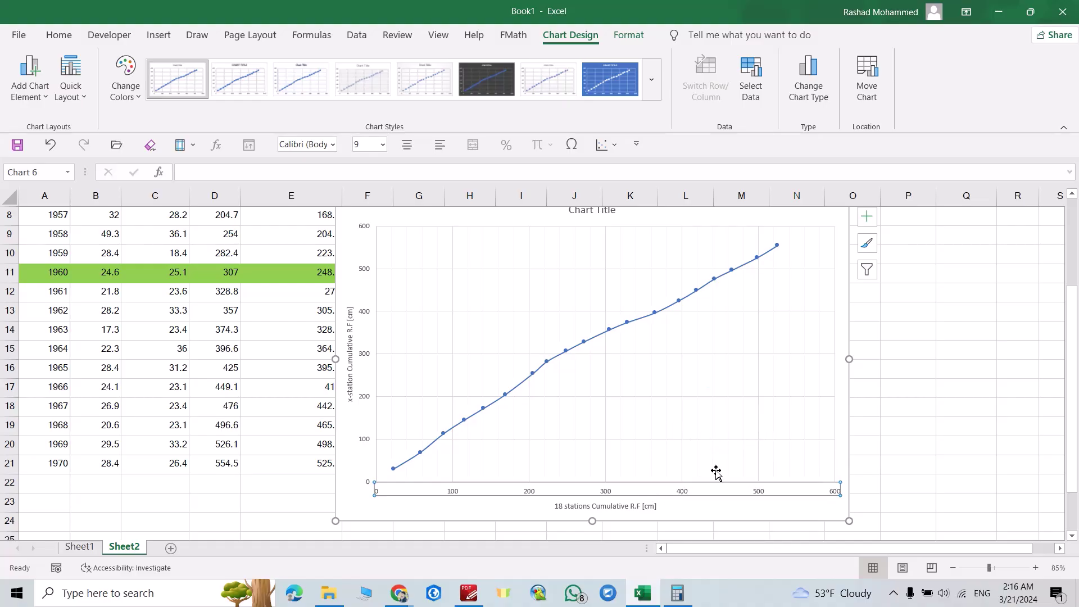
right_click(685, 496)
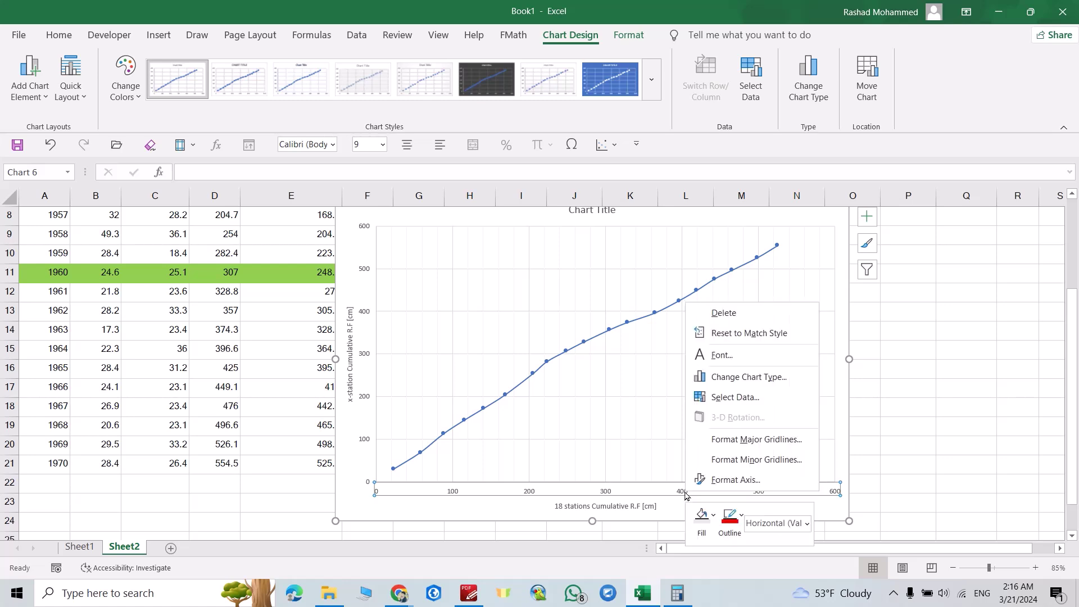
click(738, 440)
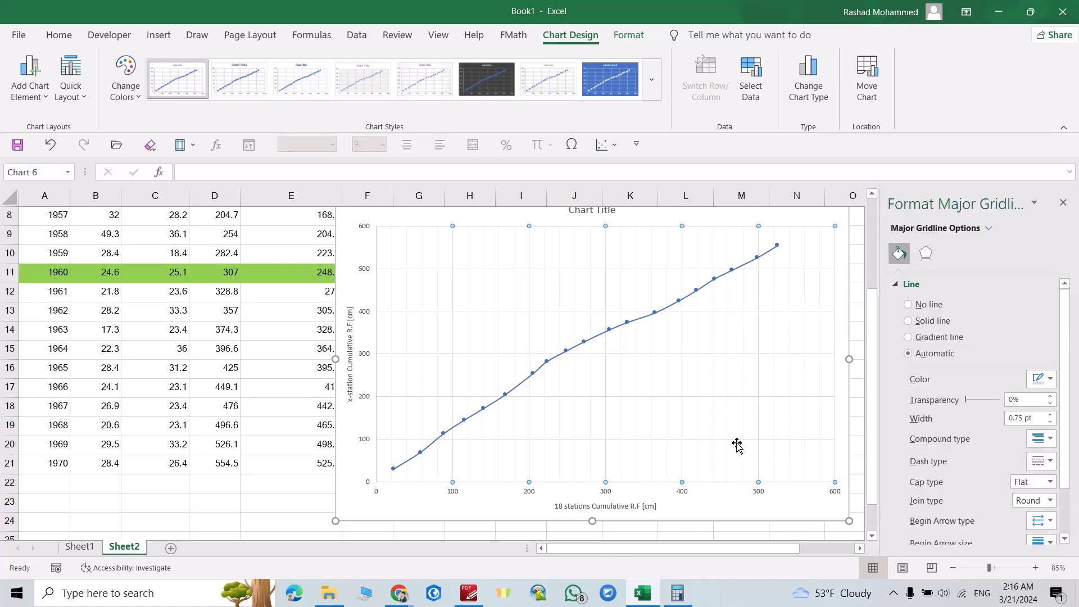
click(1051, 380)
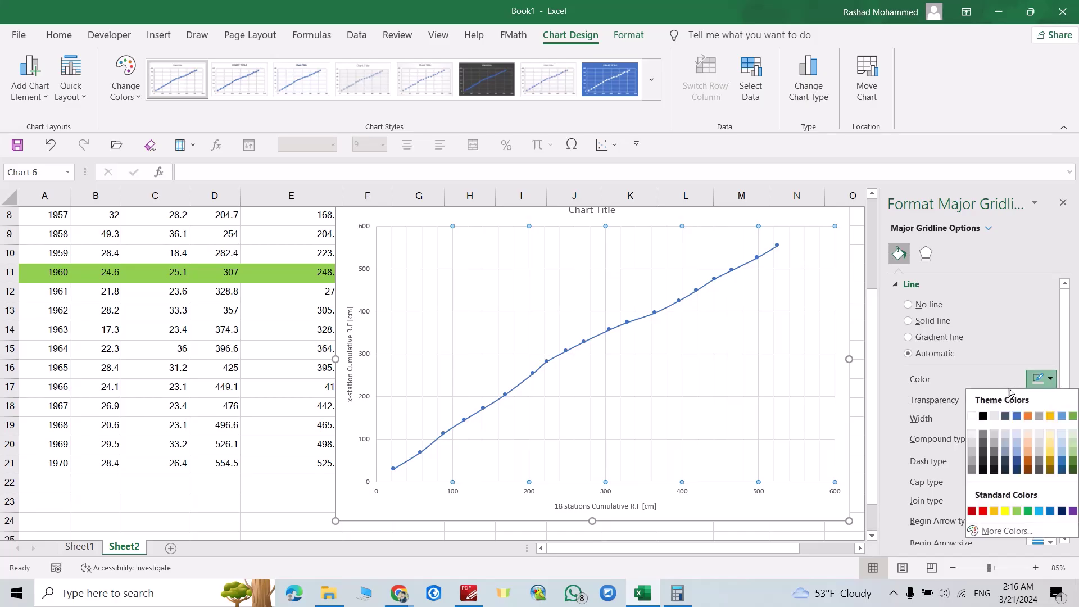
click(983, 416)
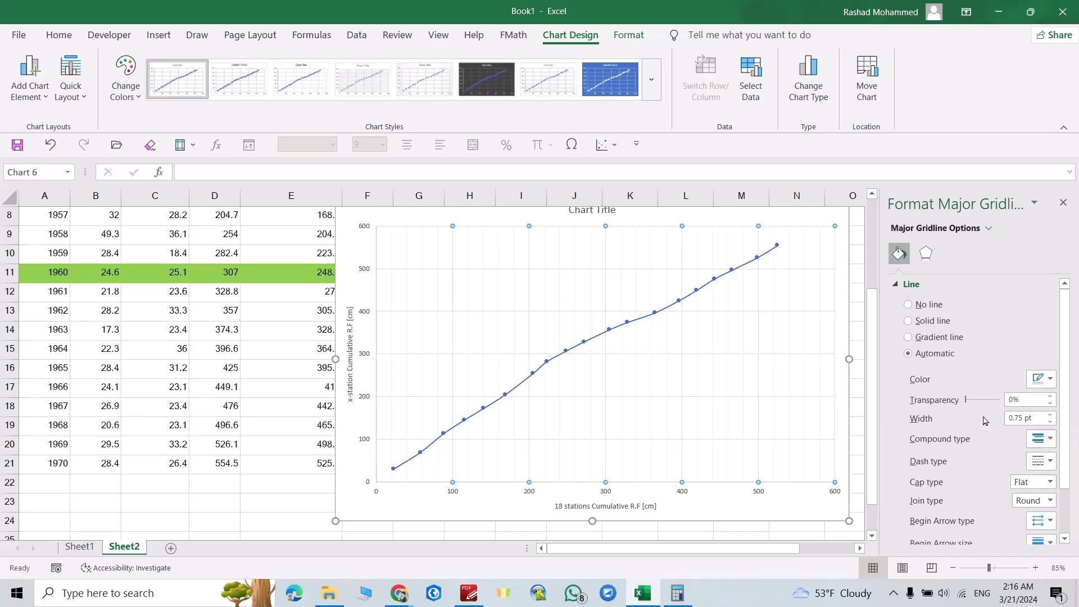
- Add minor gridlines for the vertical axis and colour that axis's major gridlines black
click(363, 401)
right_click(363, 401)
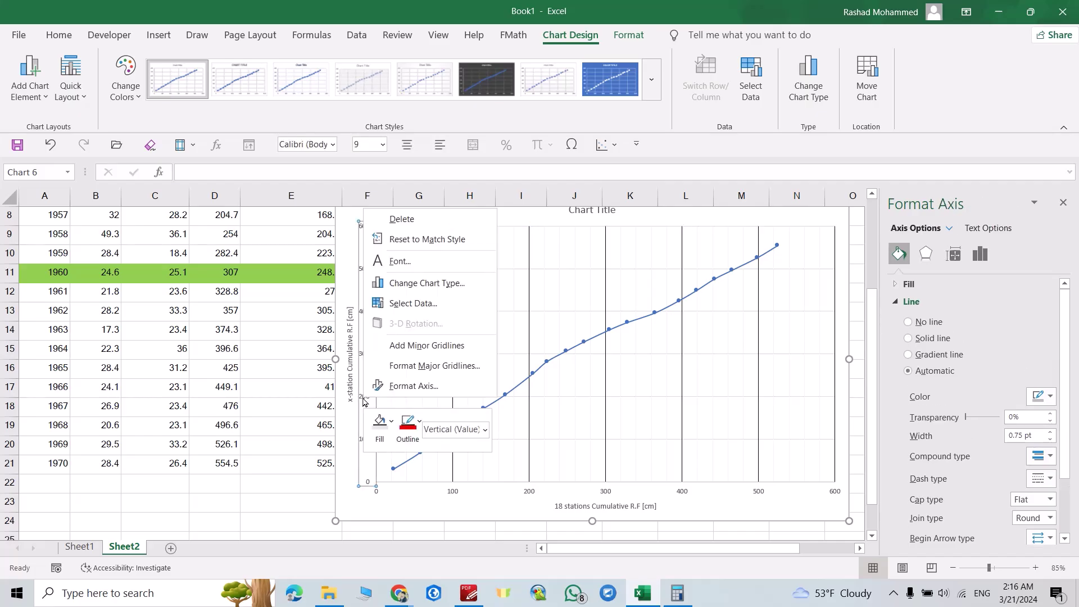
click(405, 353)
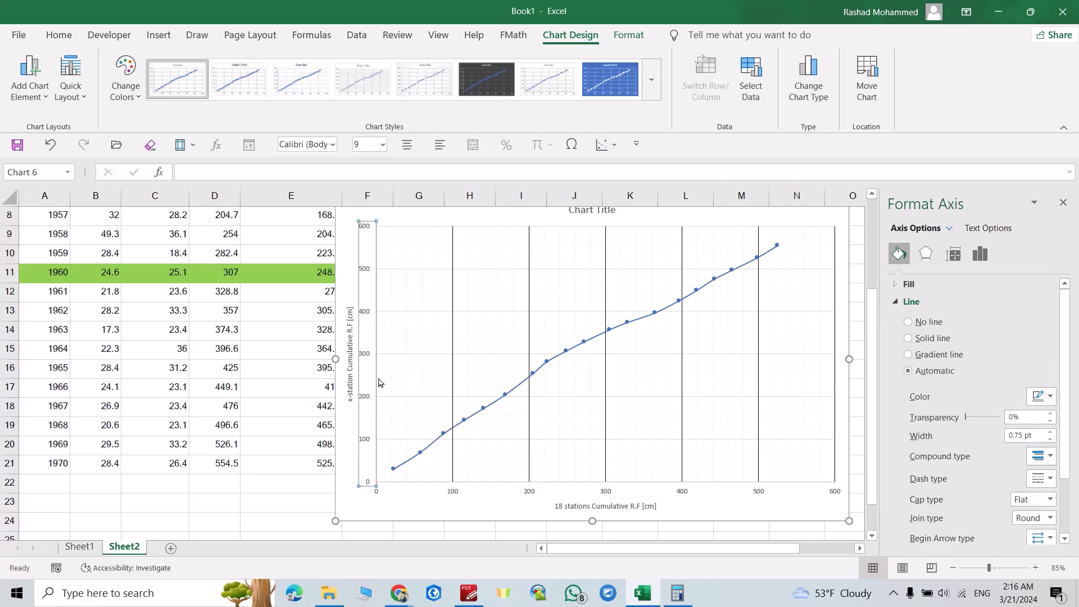
right_click(368, 359)
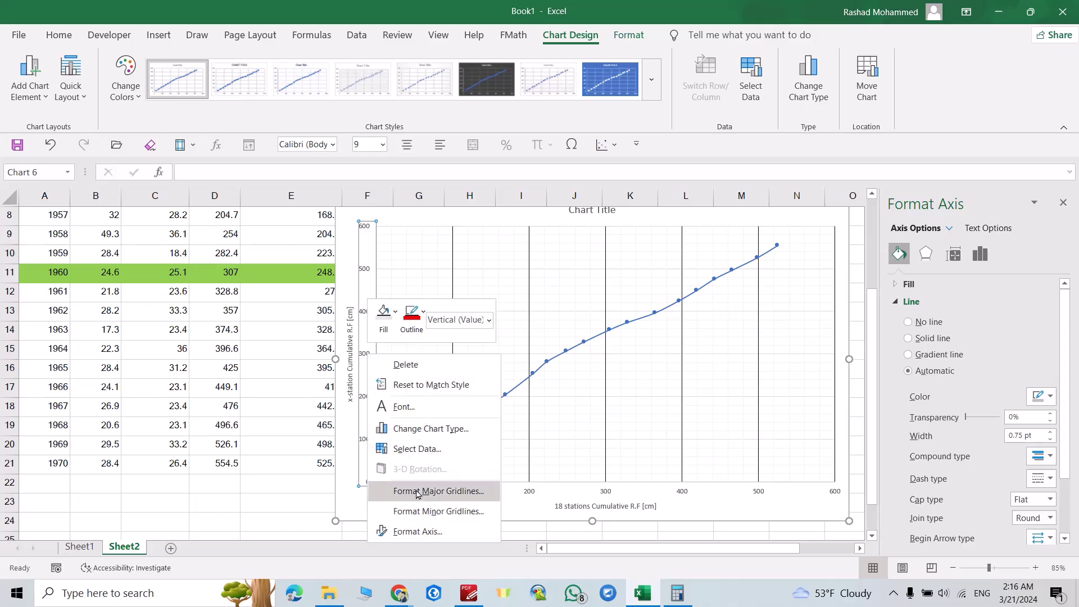
click(444, 490)
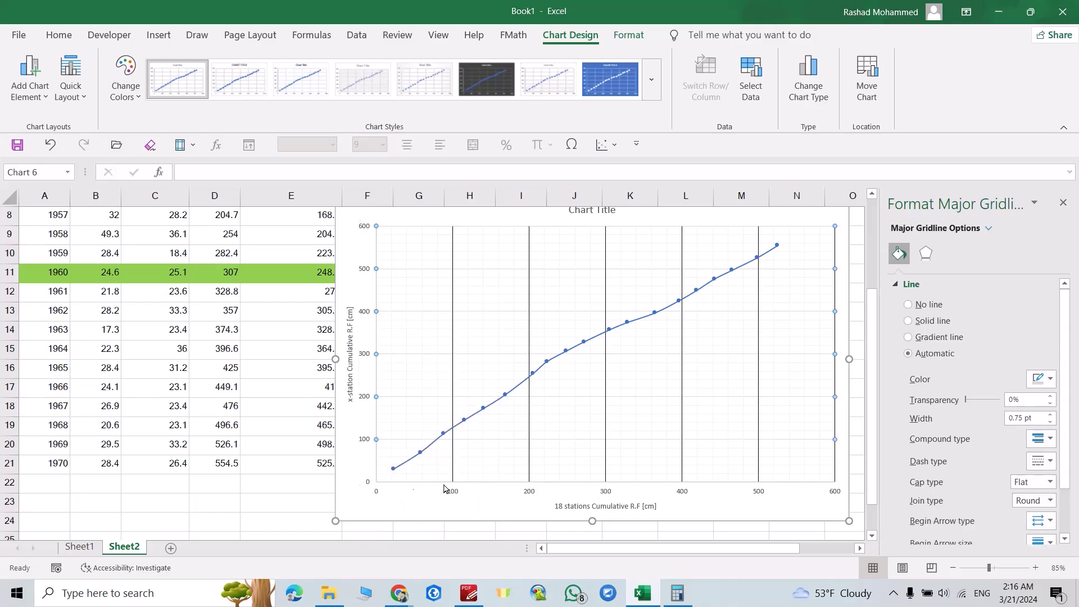
click(1050, 380)
click(983, 417)
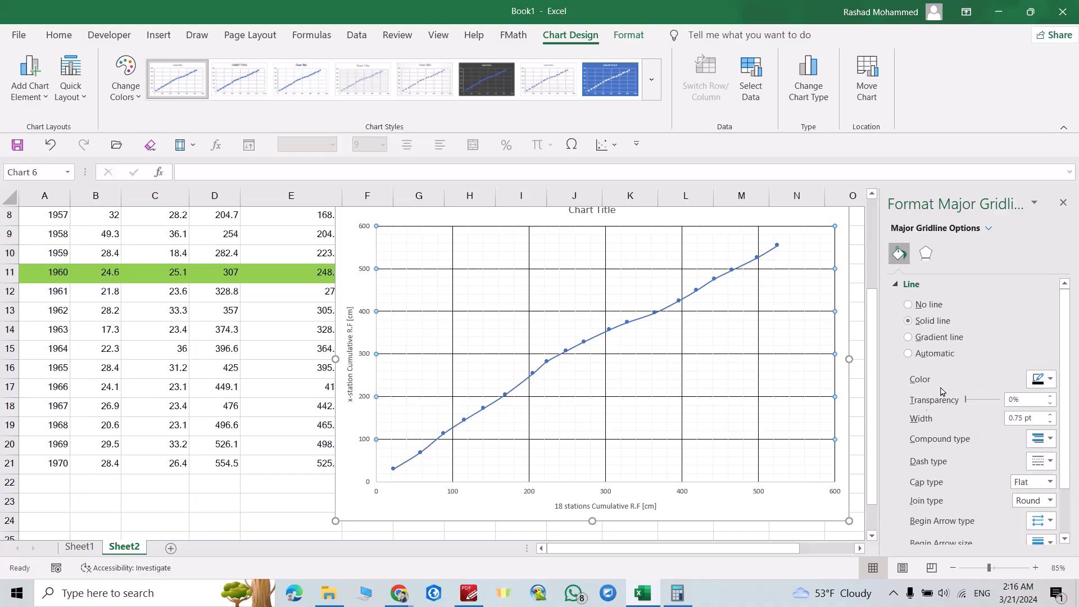
- Format the horizontal axis title as 14 pt bold text
click(642, 509)
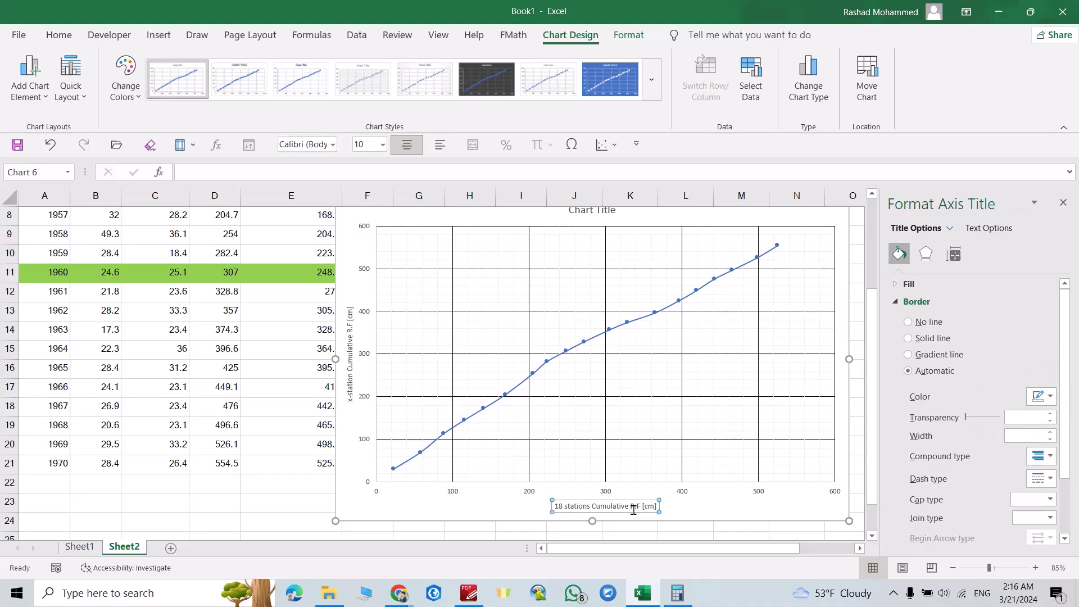
click(60, 36)
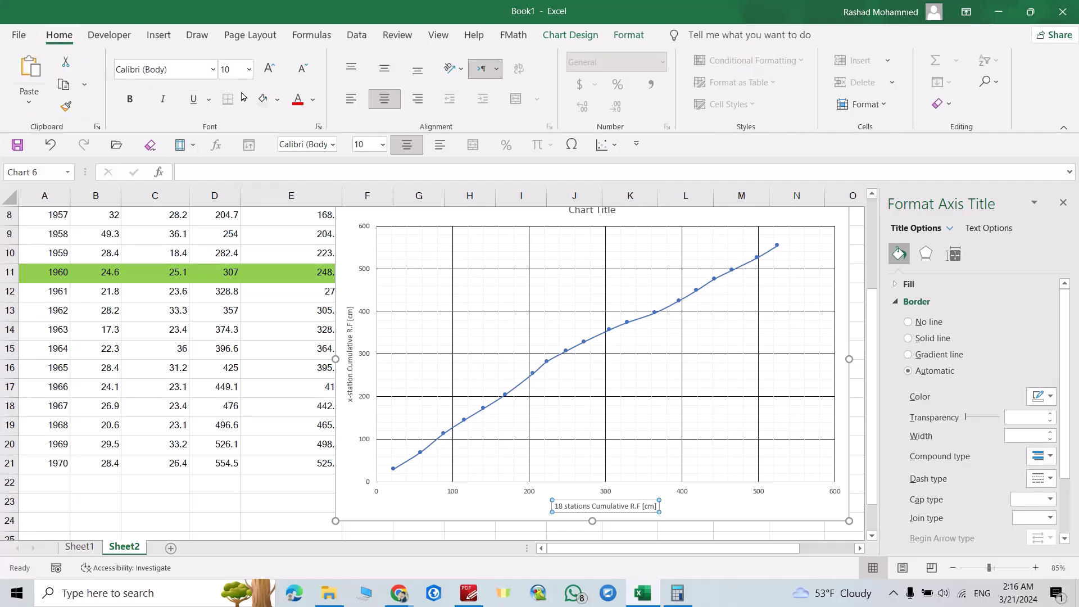
click(249, 69)
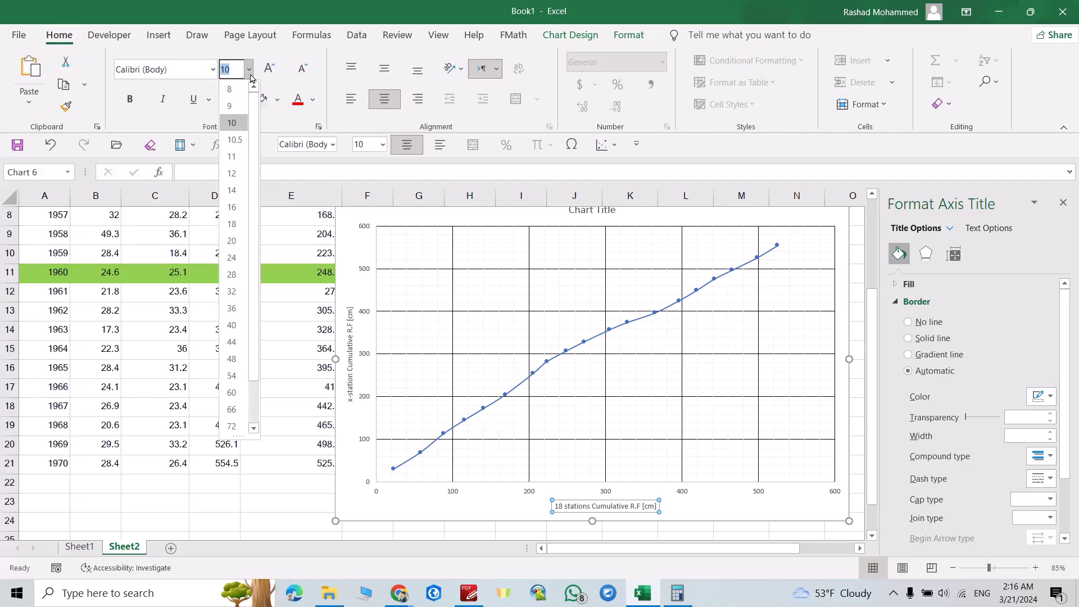
click(230, 191)
click(130, 99)
- Format the vertical axis title as 16 pt bold text
click(348, 381)
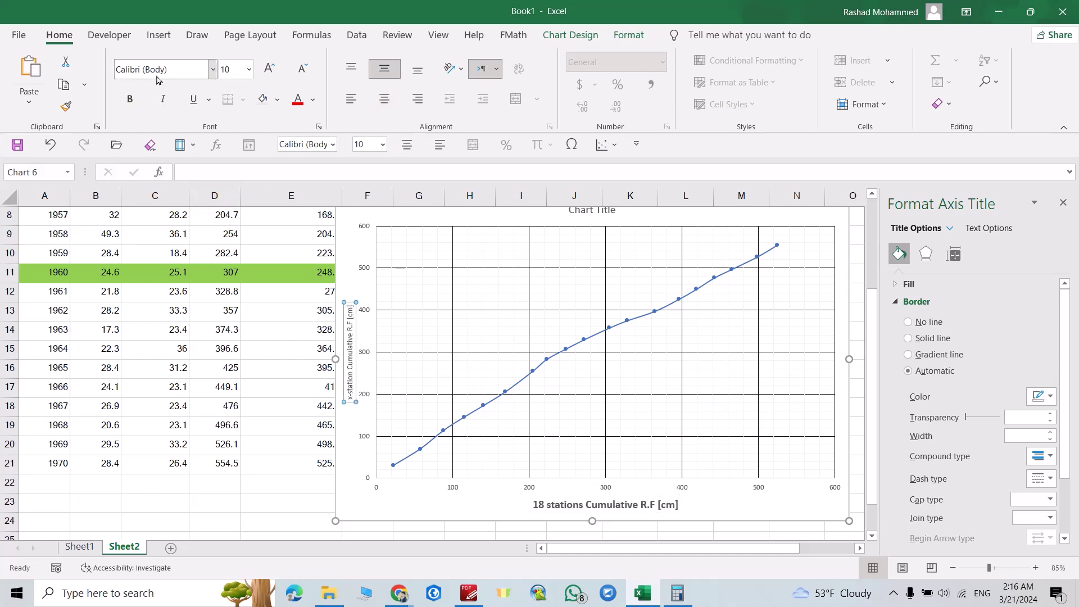
click(249, 69)
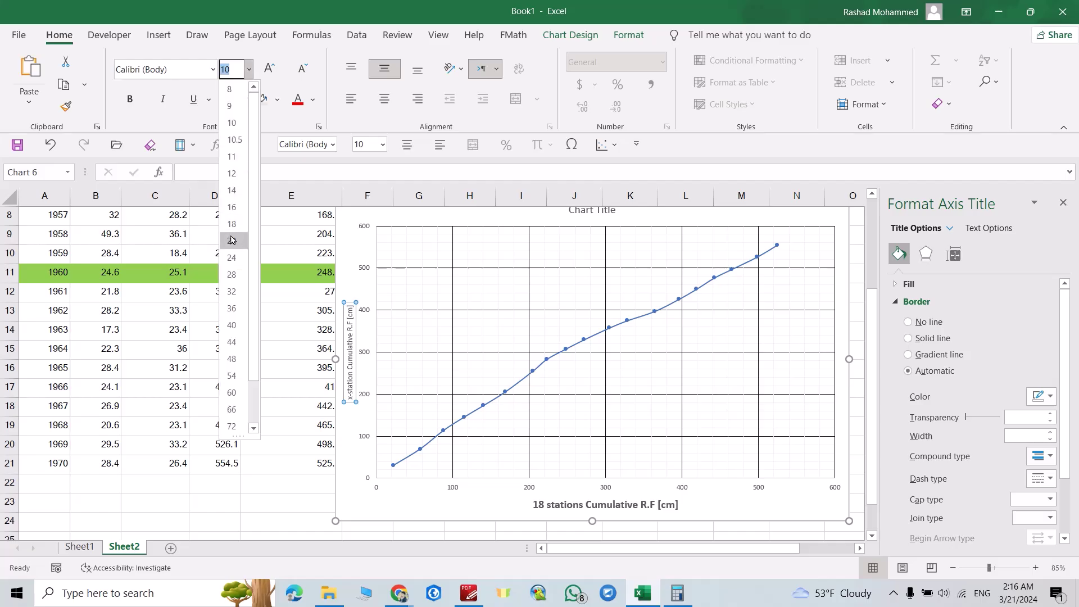
click(232, 208)
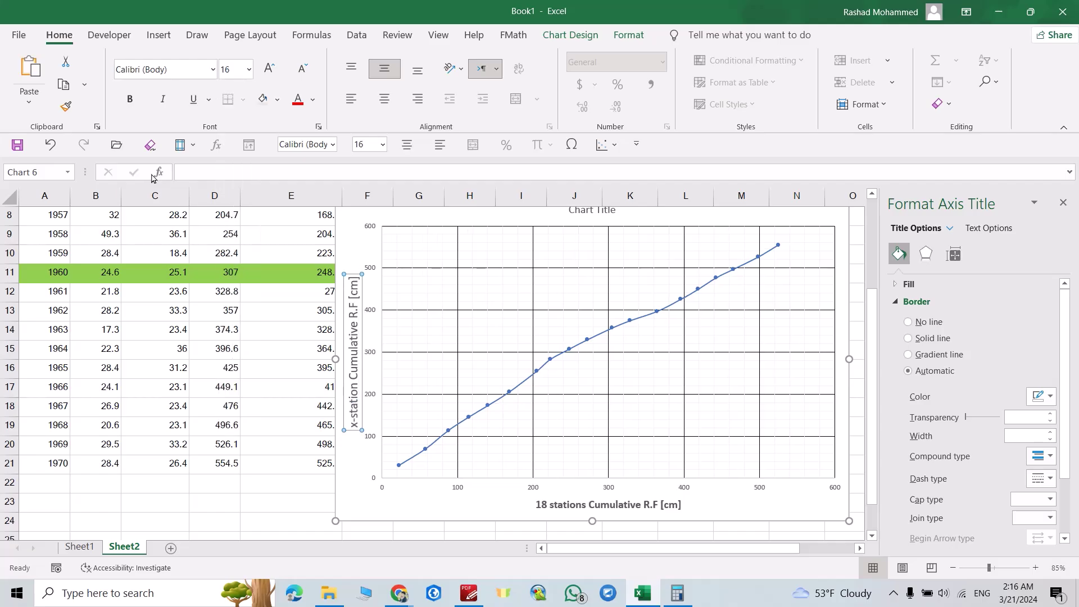
click(447, 507)
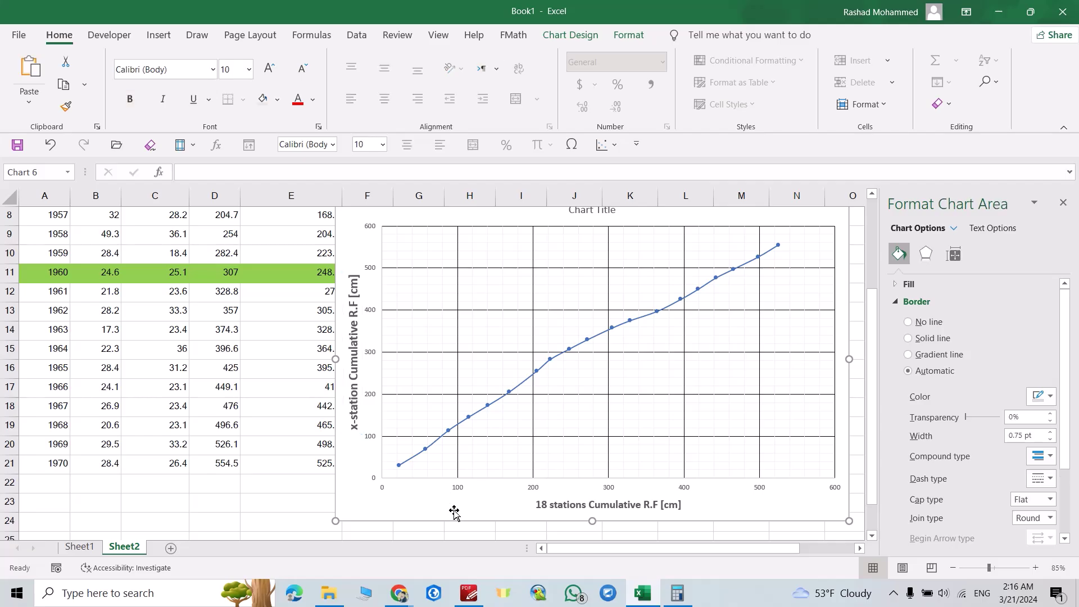
- Draw a straight line shape on the chart from the first data point along the early points, extended up to the 600 gridline
click(158, 35)
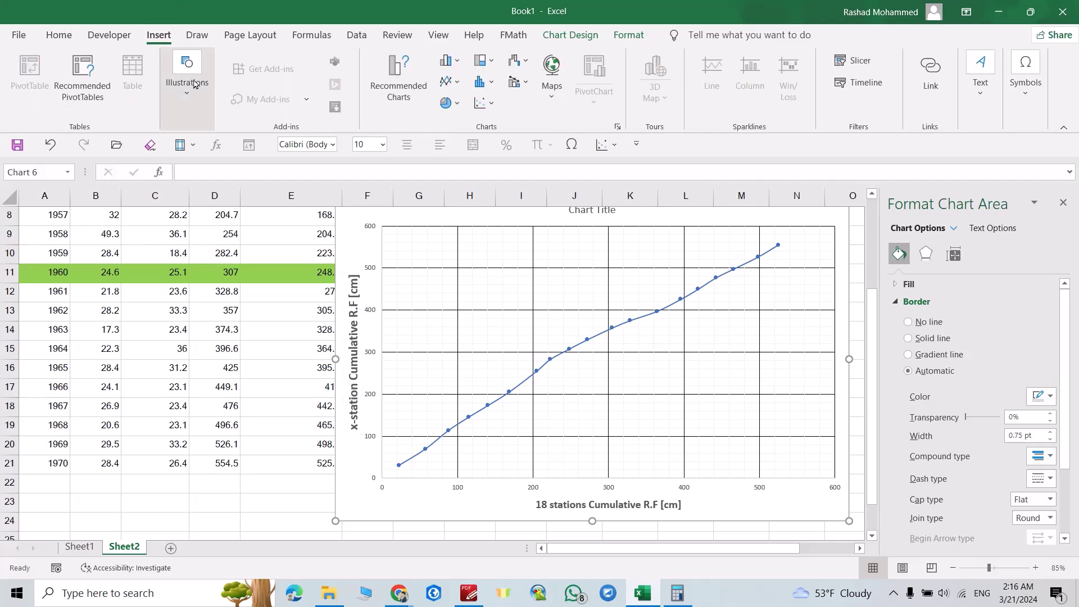
click(186, 95)
click(210, 165)
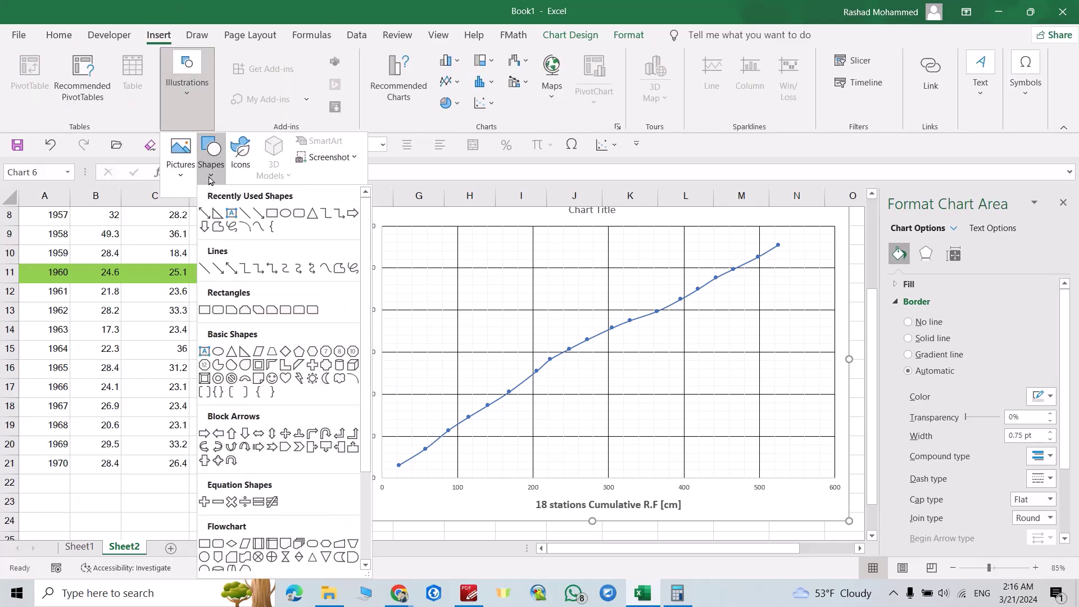
click(246, 213)
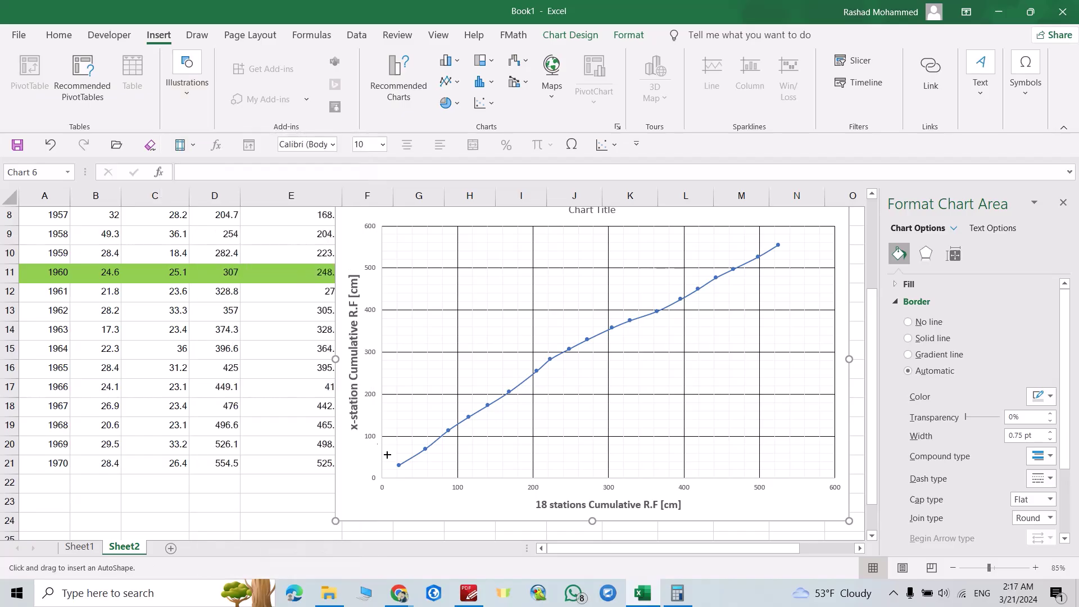
drag(397, 466, 741, 225)
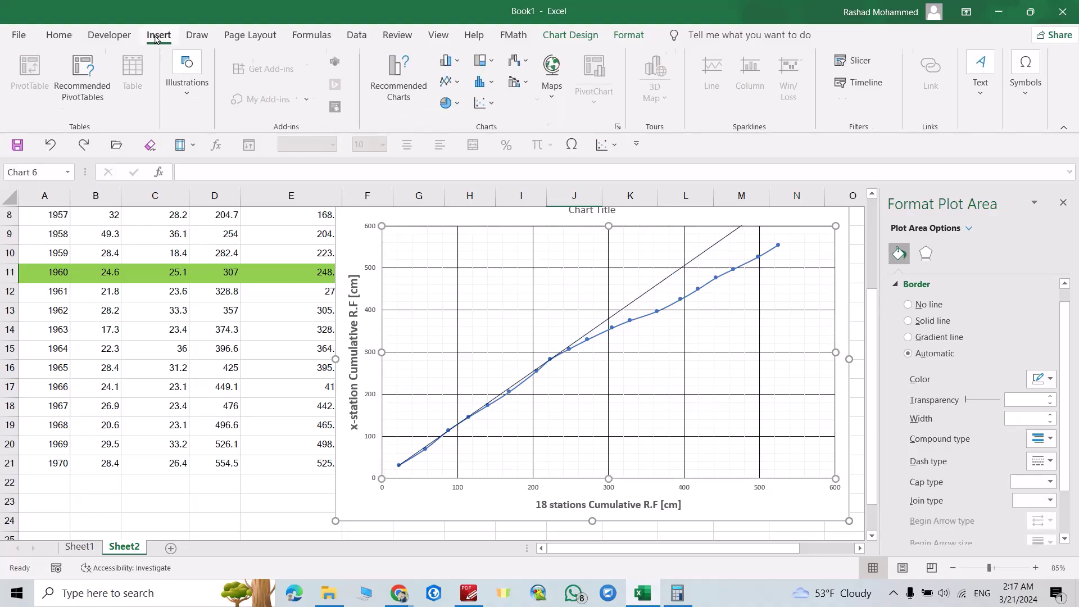
- Draw a straight line from the data point at (223.3, 282.4) along the later points past the last one, and set its weight to 2¼ pt
click(190, 82)
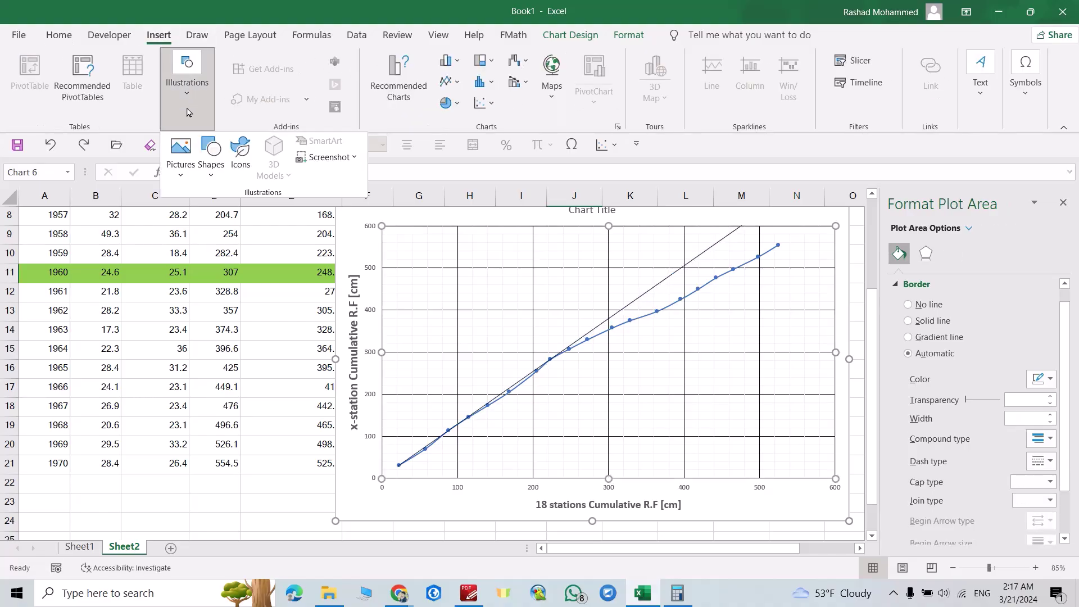
click(211, 151)
click(245, 216)
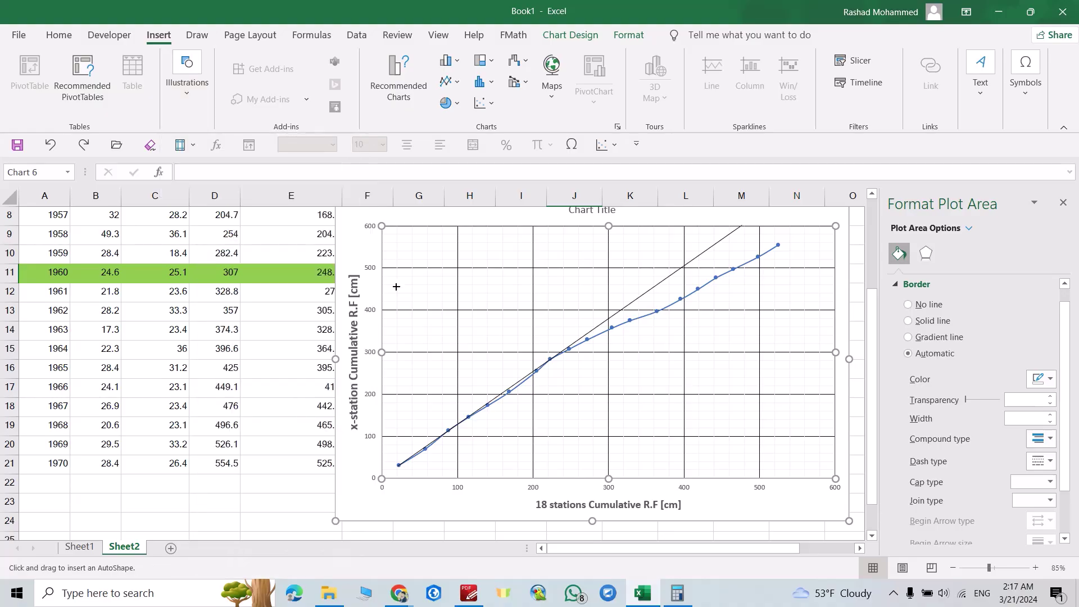
mouse_move(550, 361)
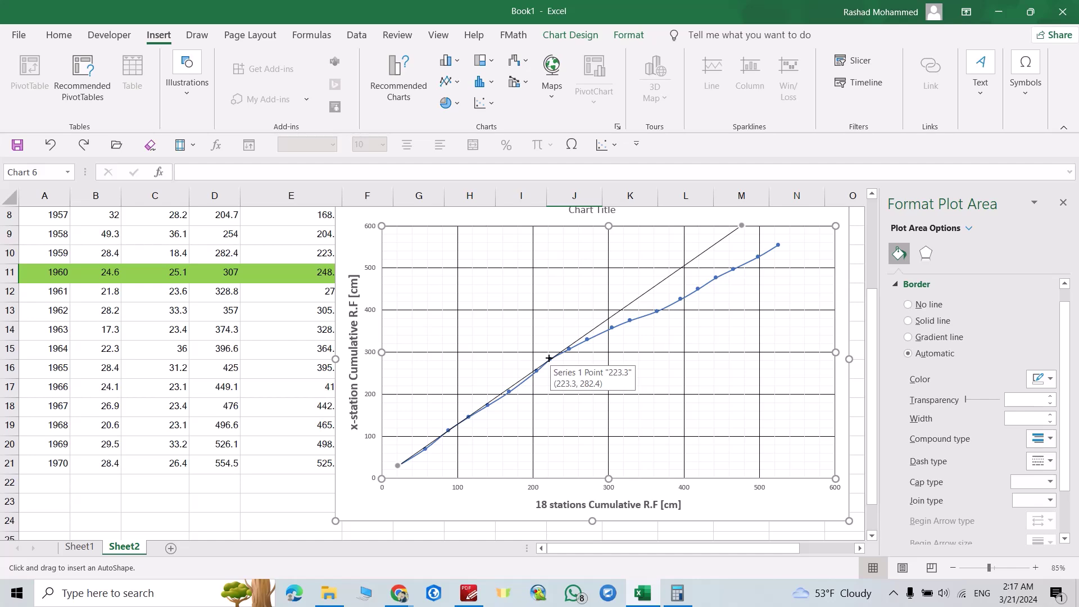
drag(549, 359, 562, 356)
drag(621, 341, 801, 235)
click(481, 81)
mouse_move(445, 301)
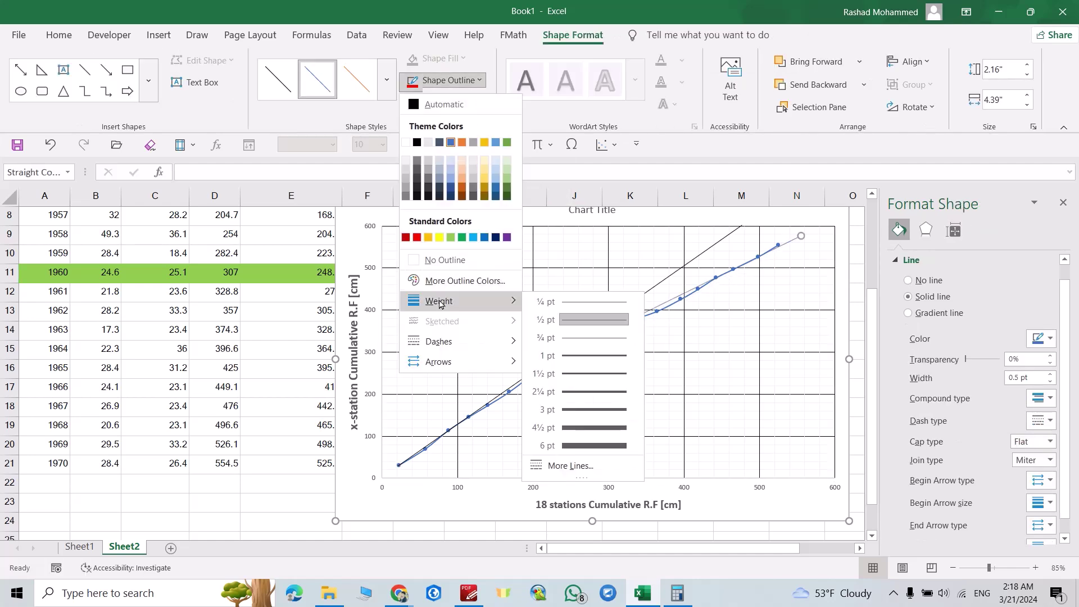
click(583, 392)
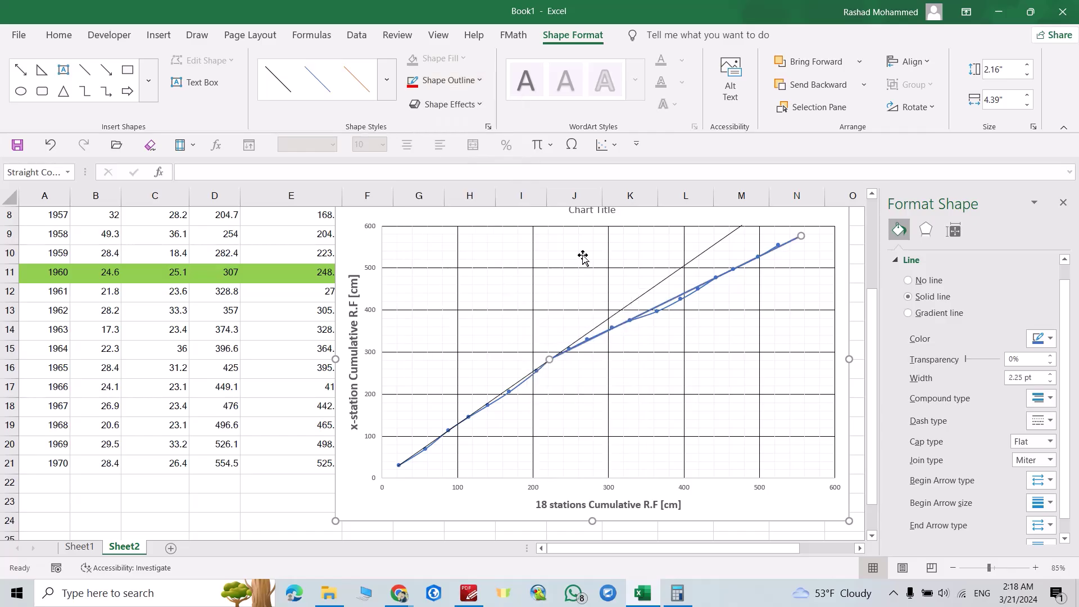
- Recolour the steeper straight line through the early points red and set its weight to 2¼ pt
click(644, 294)
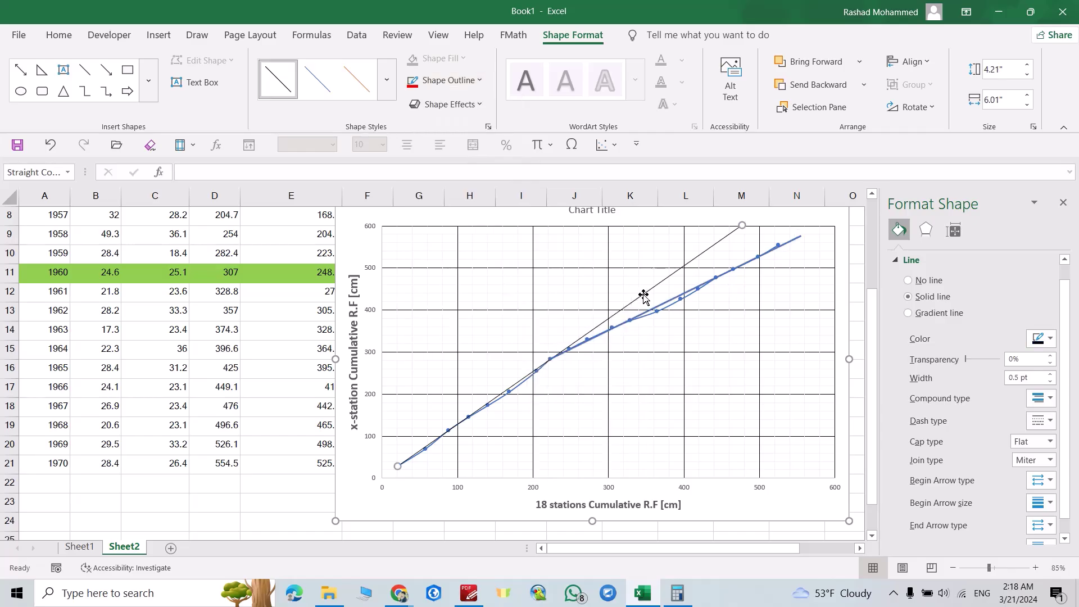
click(466, 83)
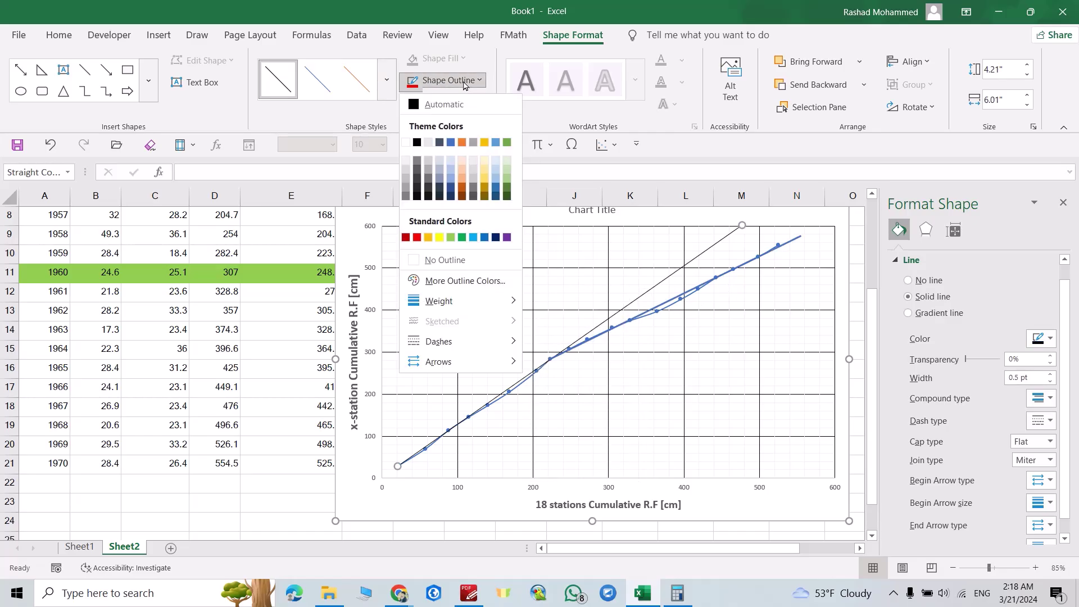
click(416, 237)
click(449, 83)
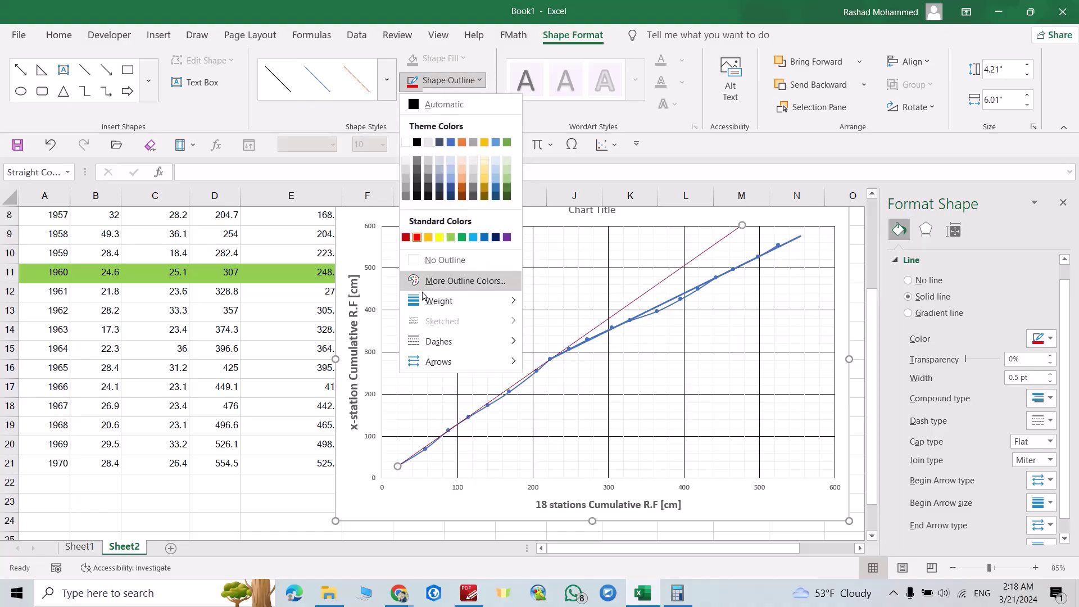
mouse_move(430, 304)
click(596, 392)
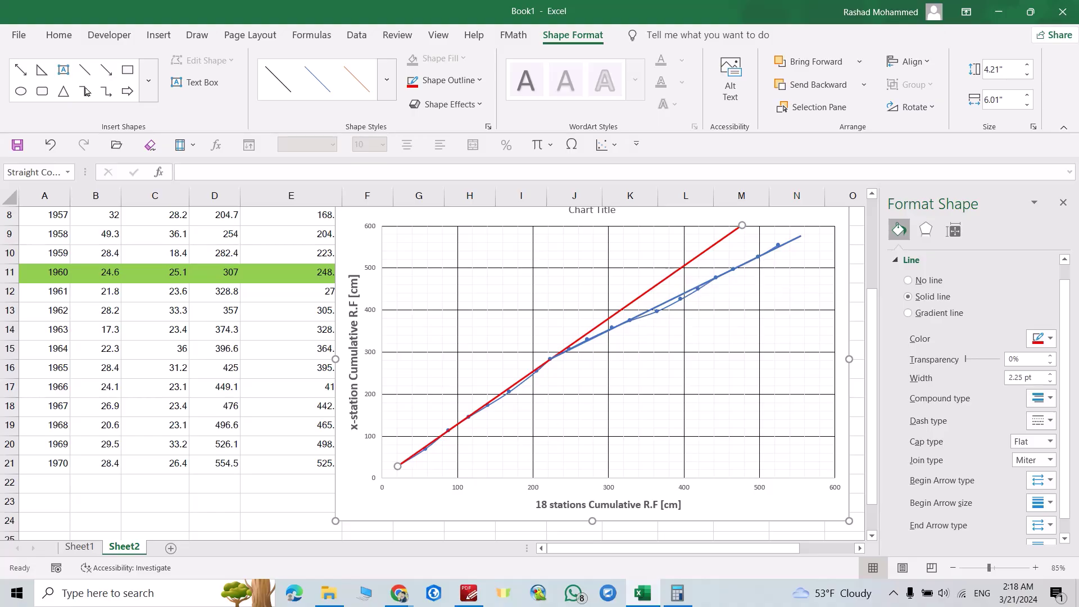
- Add a right triangle about 2.06" wide and 1.43" high, flipped horizontally, with its hypotenuse on the red line starting at the slope break
click(41, 76)
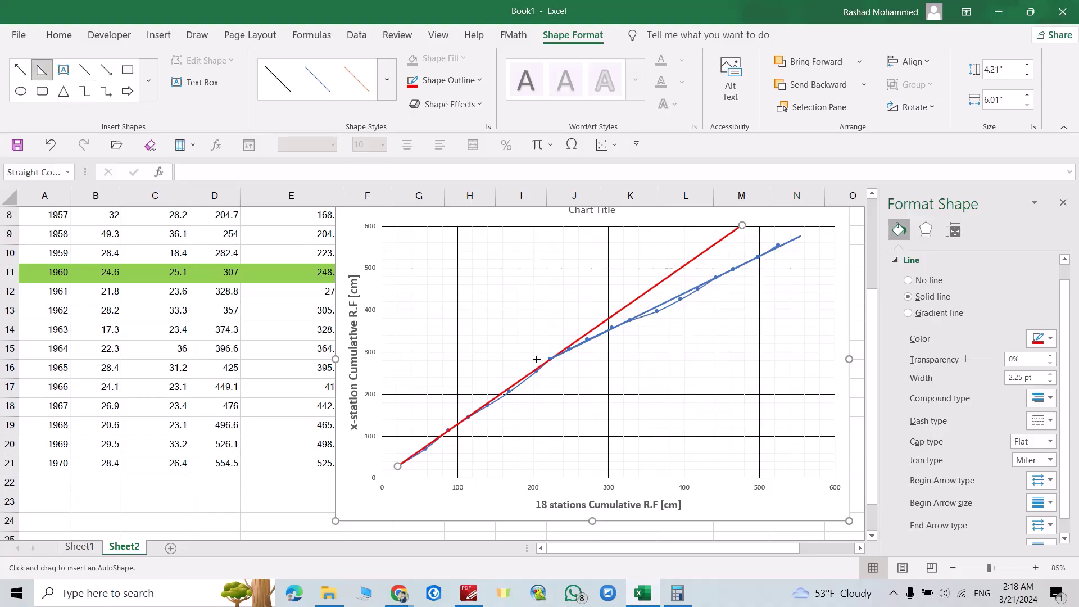
drag(562, 373, 662, 279)
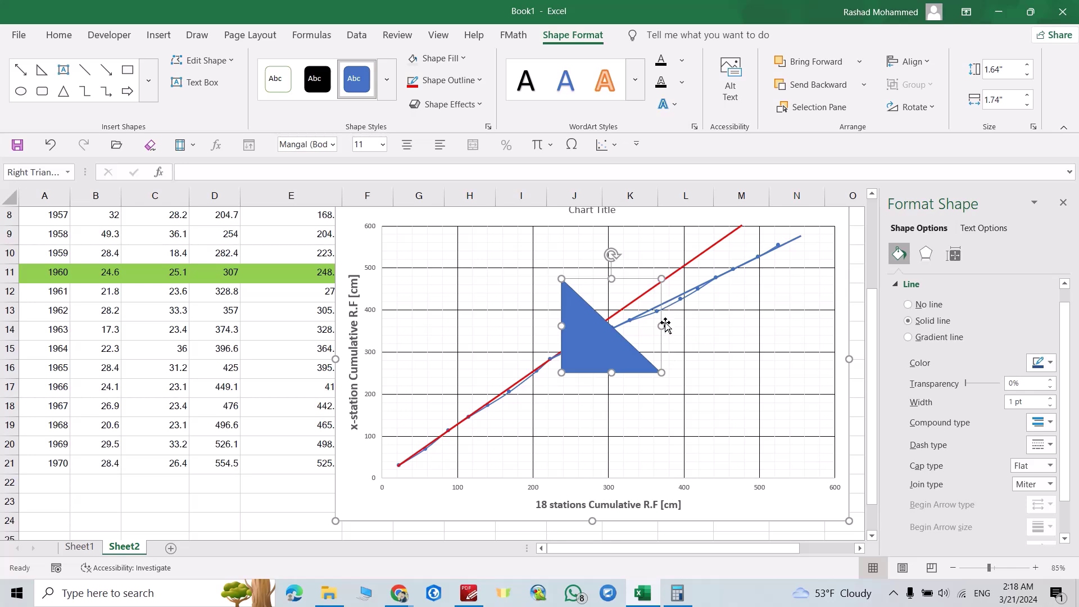
drag(659, 323, 465, 335)
drag(531, 350, 623, 337)
drag(649, 267, 668, 278)
- Give the right triangle no fill and a red 2¼ pt outline
click(462, 60)
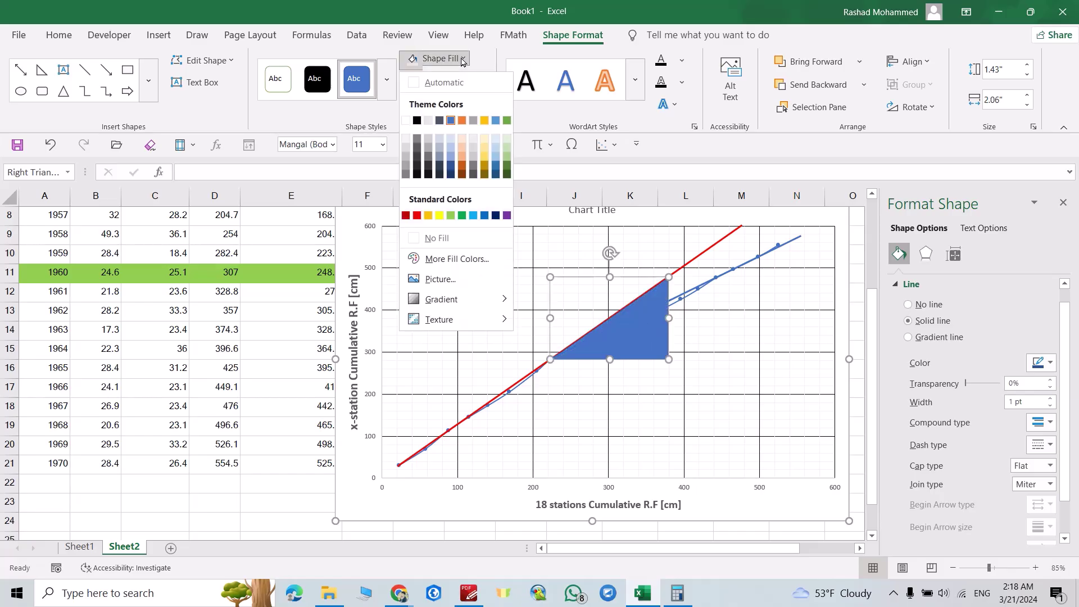
click(411, 239)
click(455, 81)
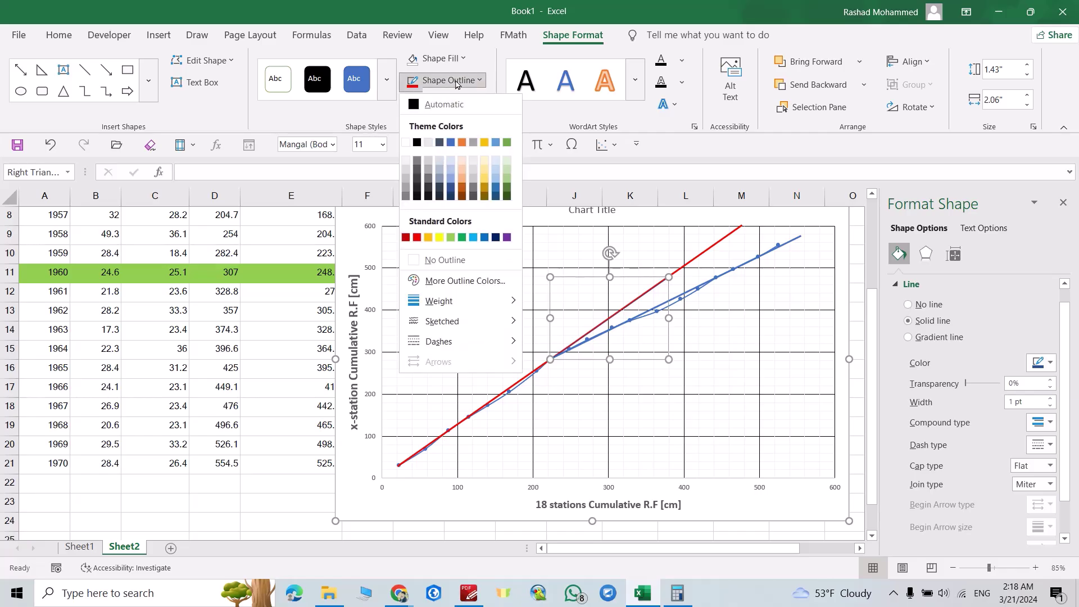
click(416, 238)
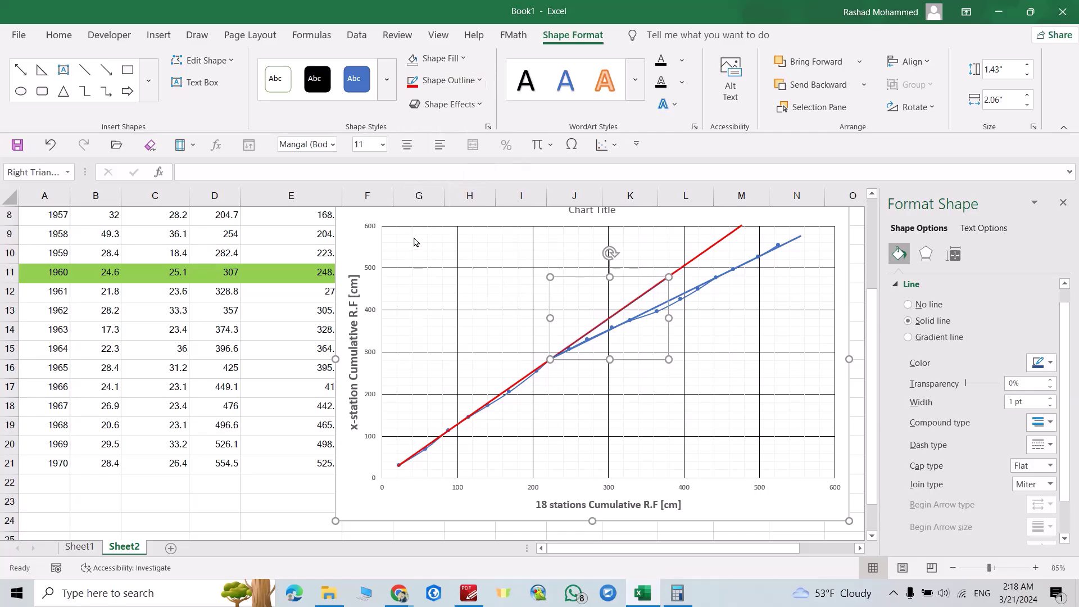
click(445, 83)
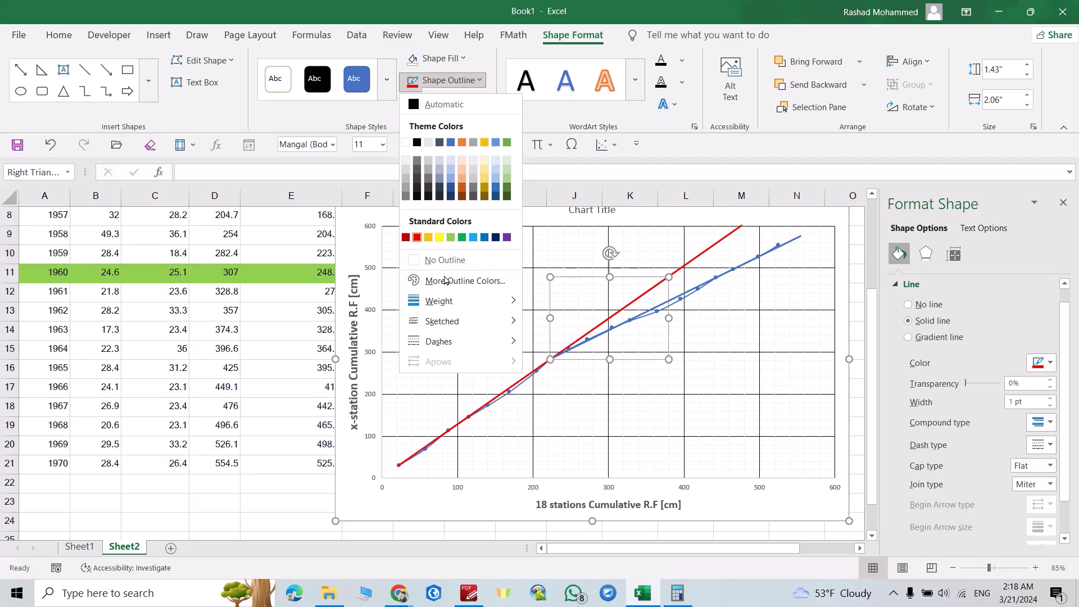
mouse_move(443, 303)
click(595, 392)
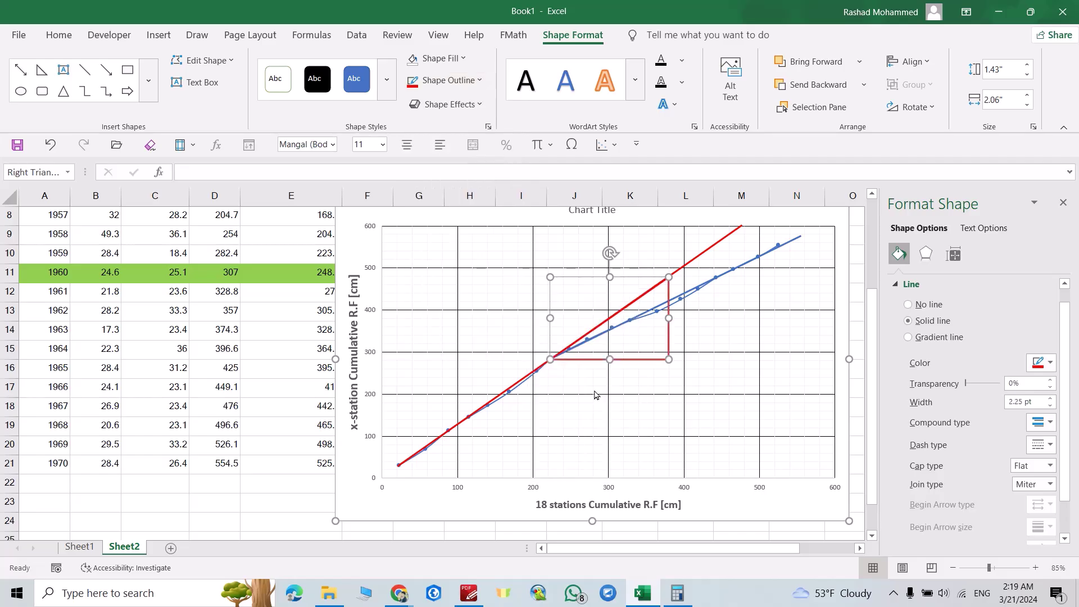
click(578, 343)
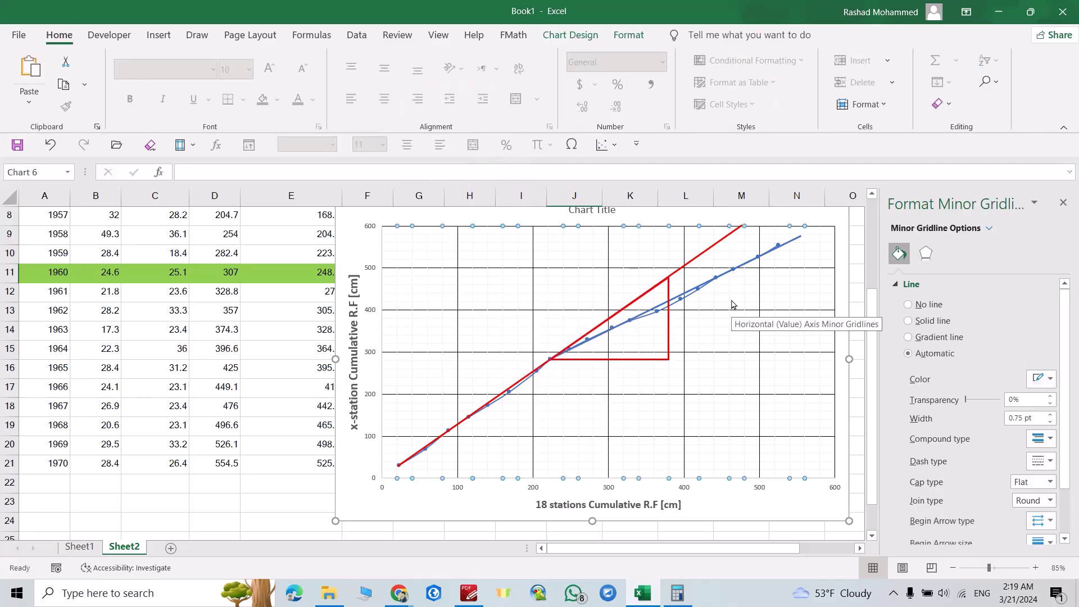
- Draw a horizontal double-headed arrow about 2.06" long just below the triangle's base and set its weight to 2¼ pt
click(164, 37)
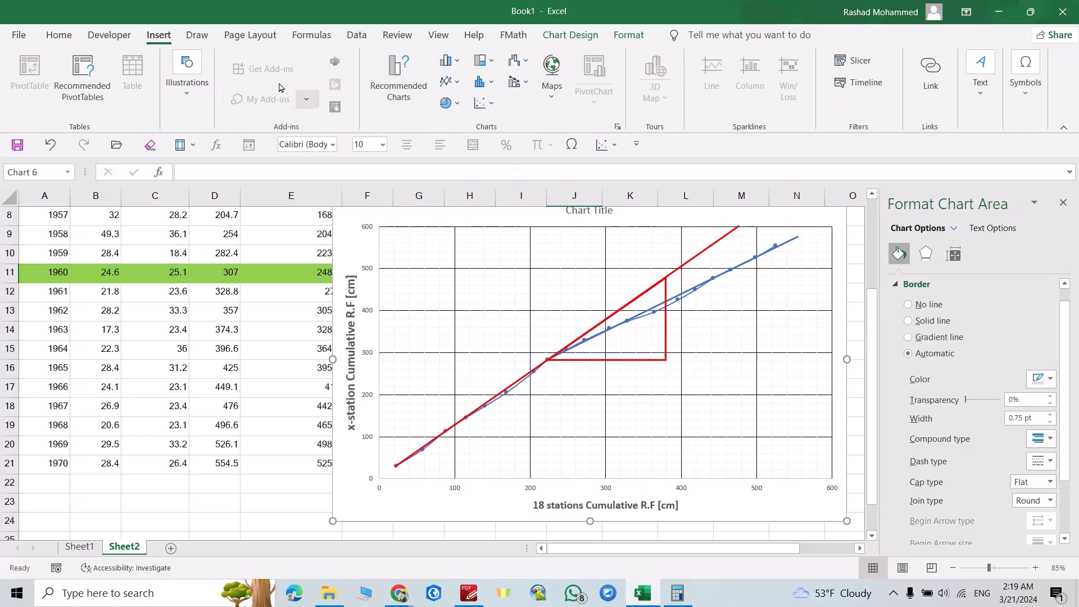
click(184, 85)
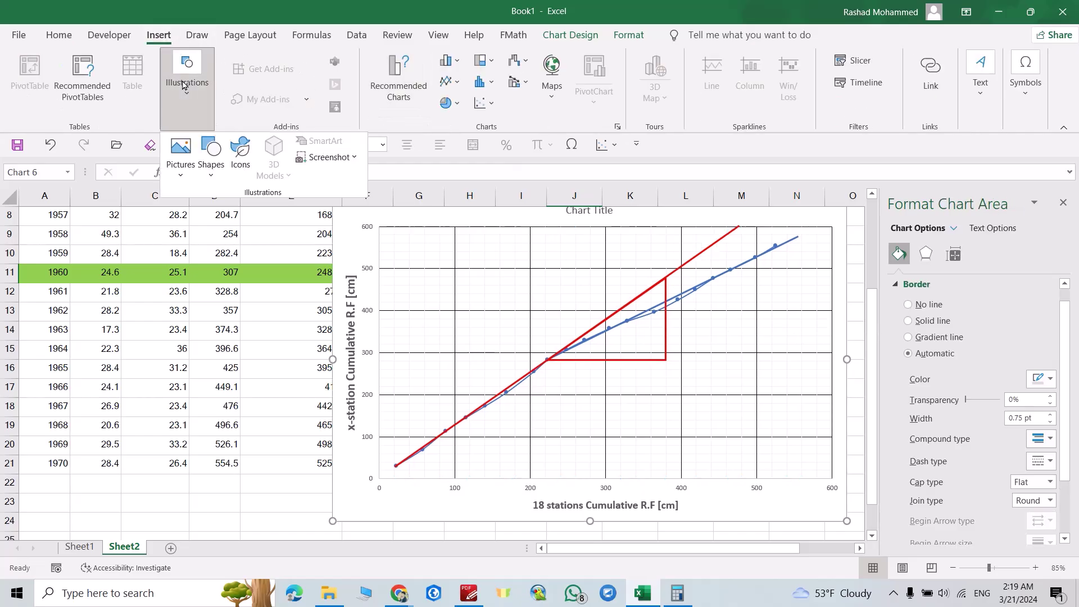
click(207, 171)
click(204, 216)
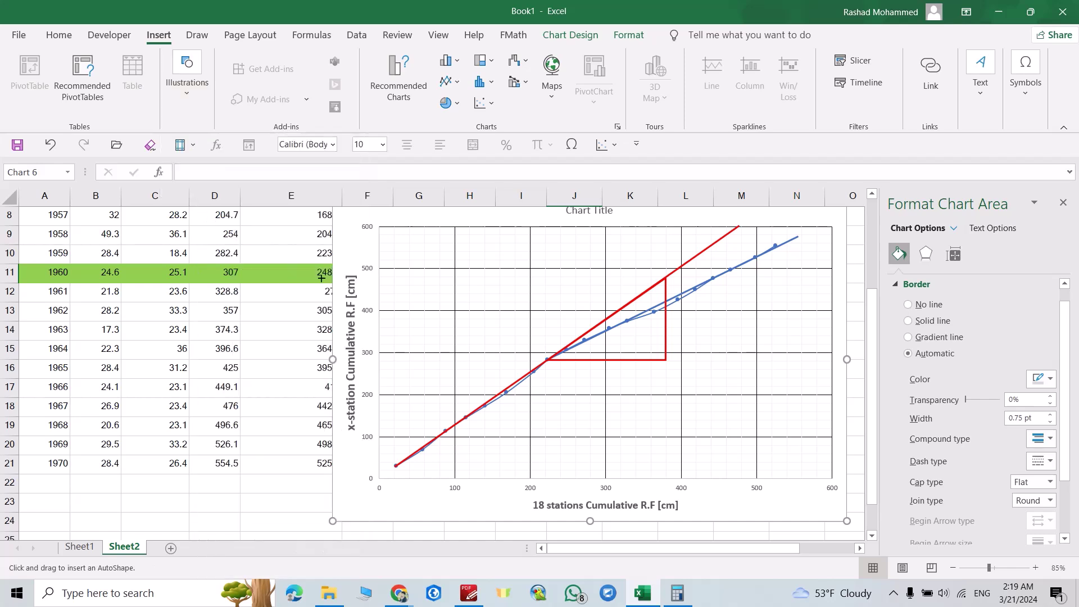
drag(548, 367, 666, 367)
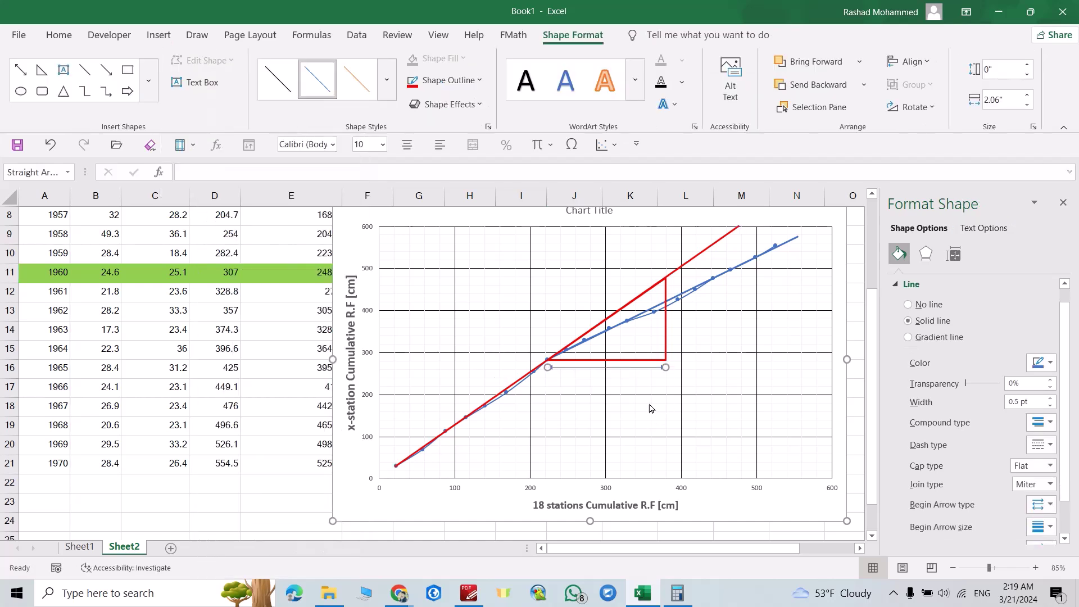
click(430, 85)
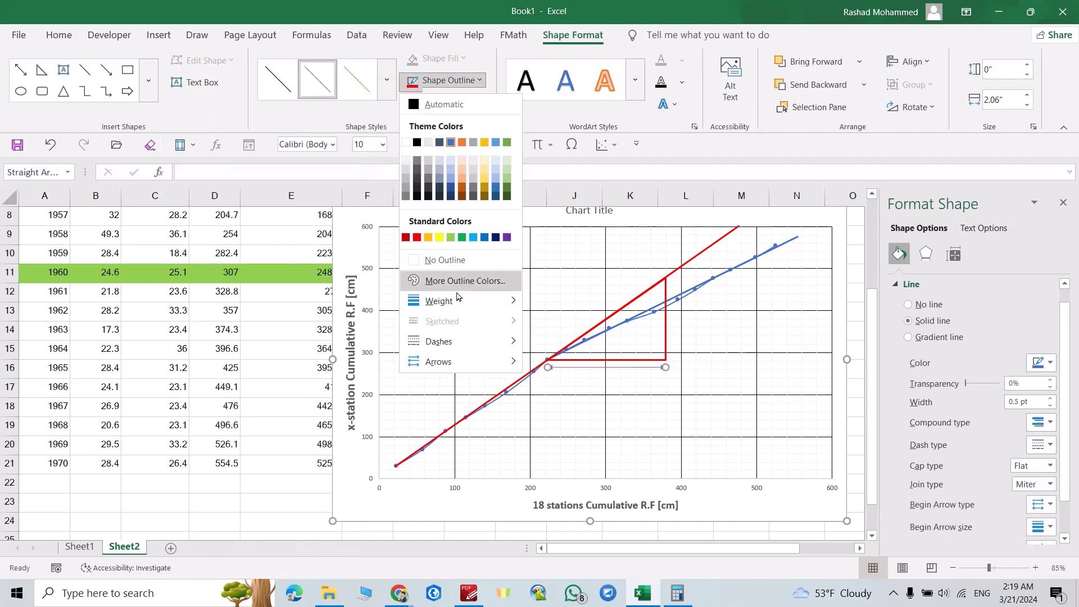
mouse_move(457, 303)
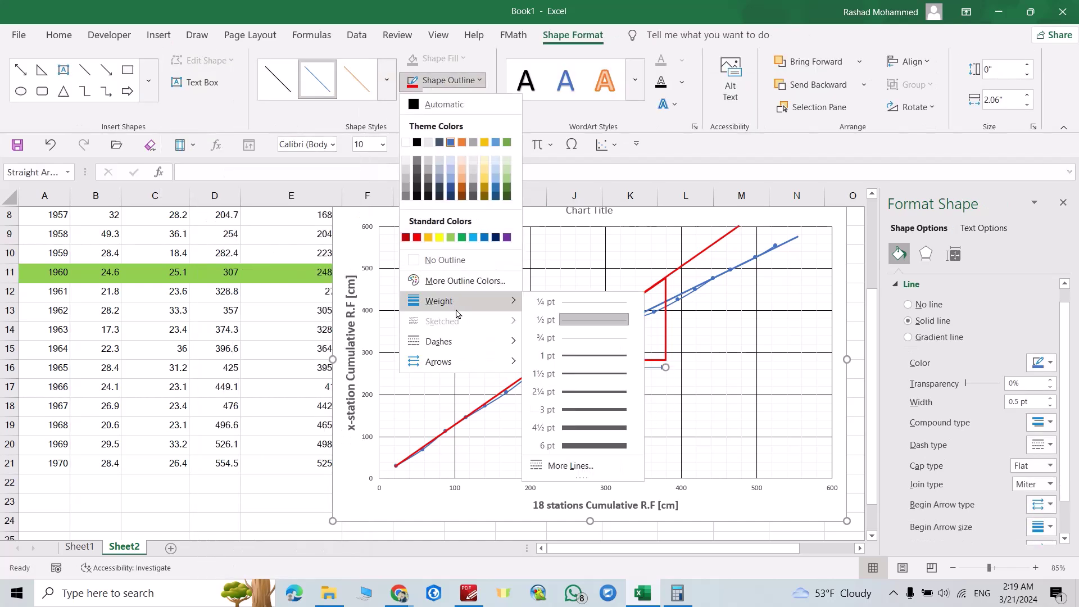
click(579, 391)
click(593, 380)
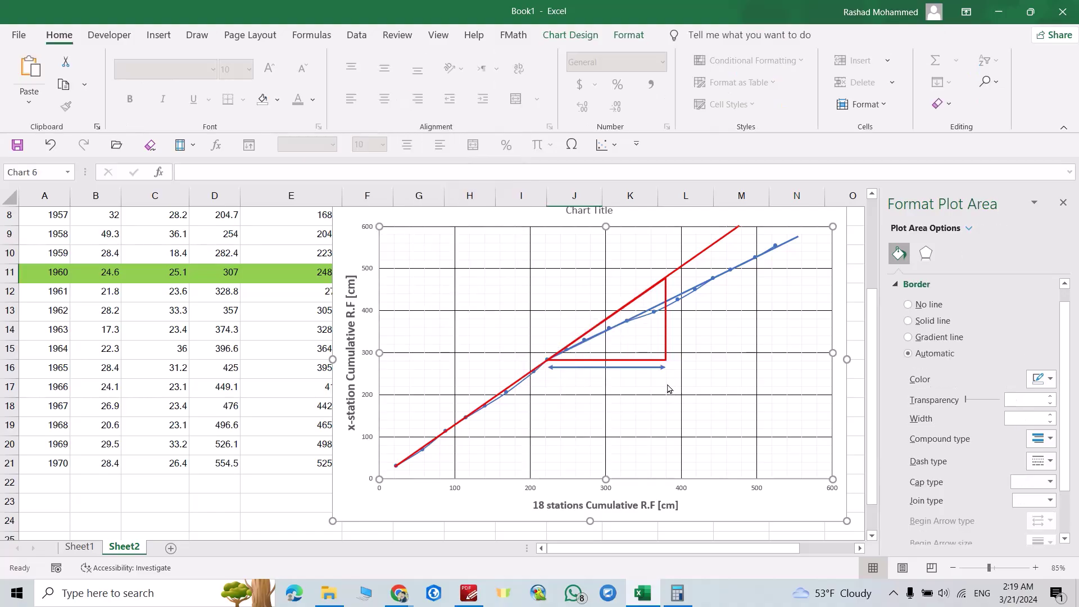
- Colour the horizontal axis's minor gridlines orange
right_click(680, 490)
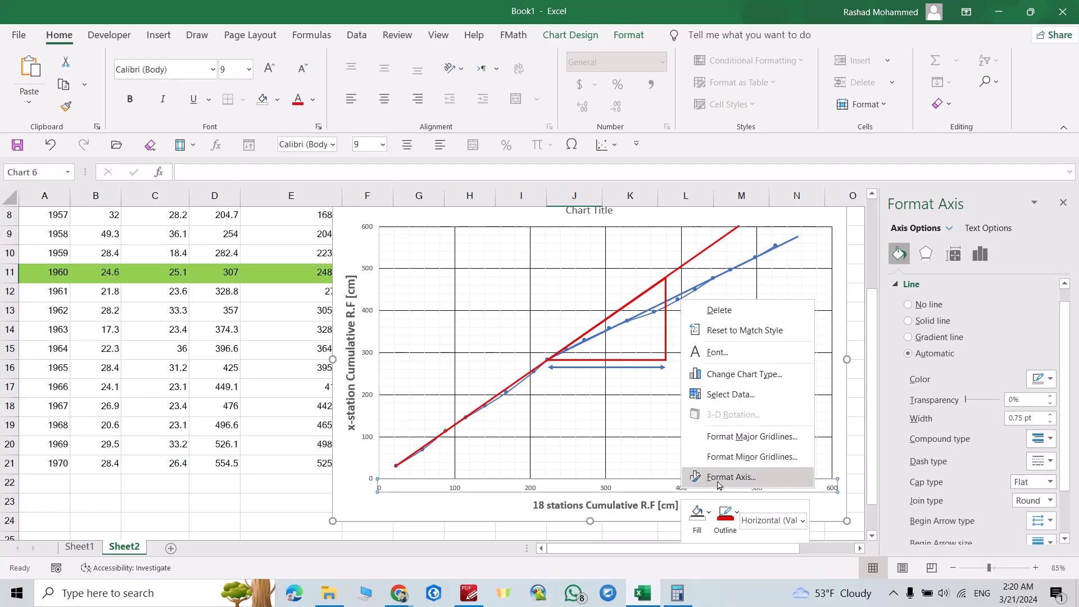
click(743, 458)
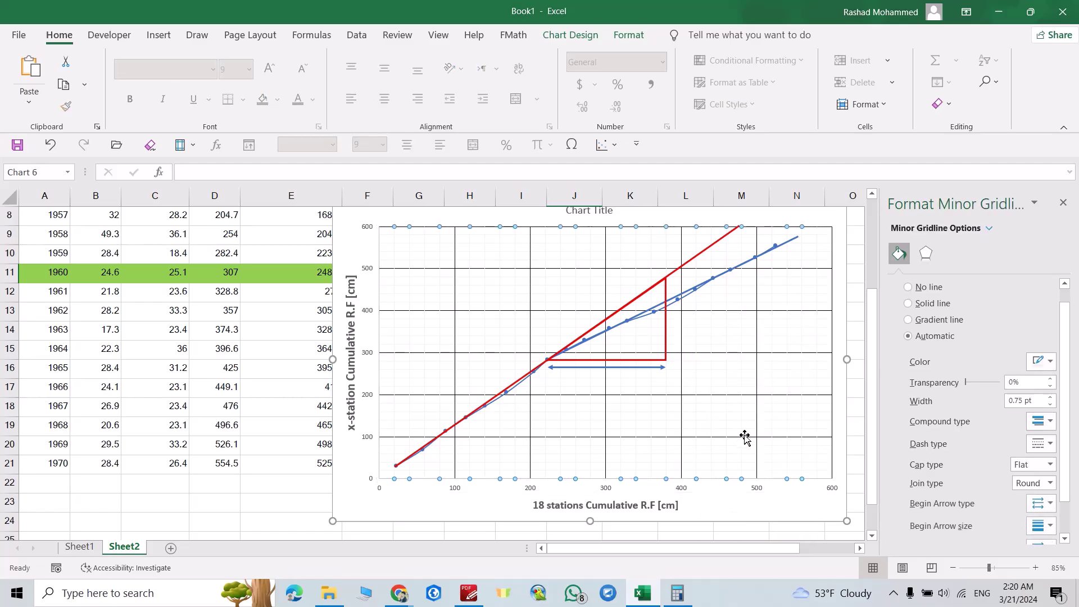
click(1049, 364)
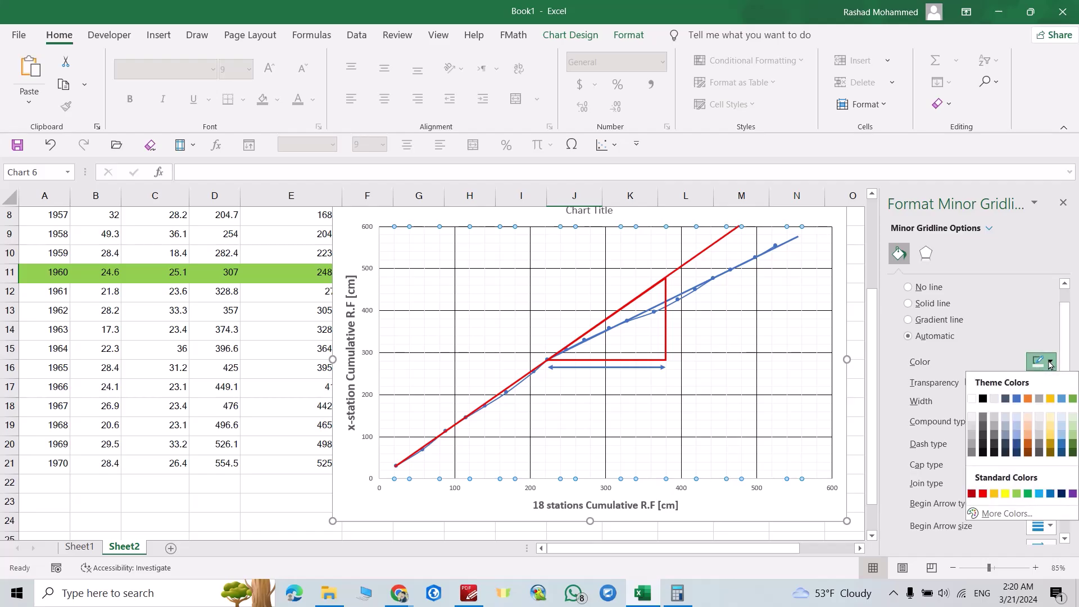
click(1028, 399)
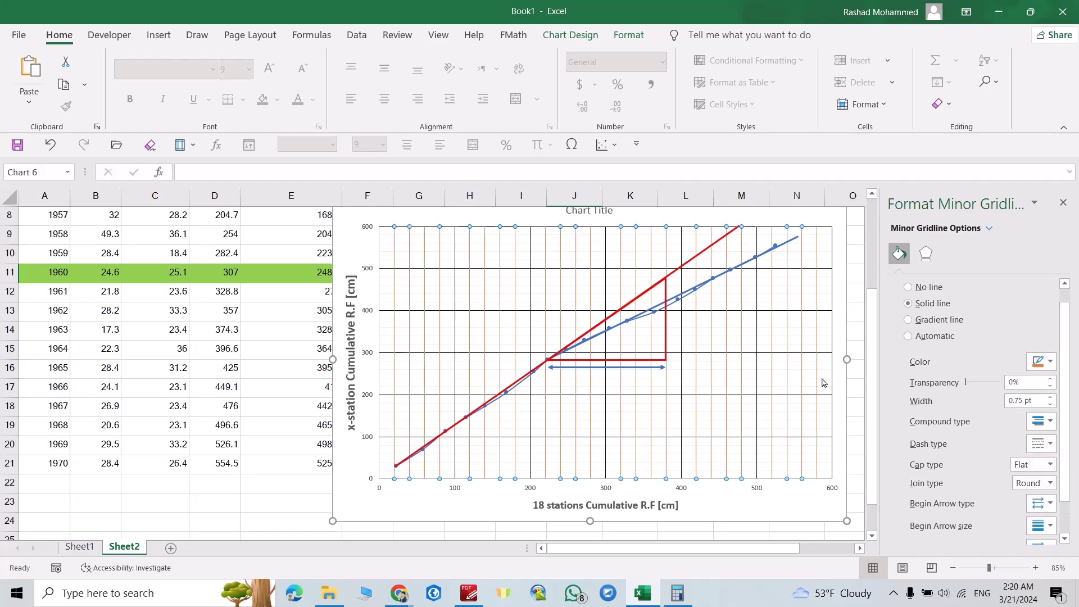
click(743, 475)
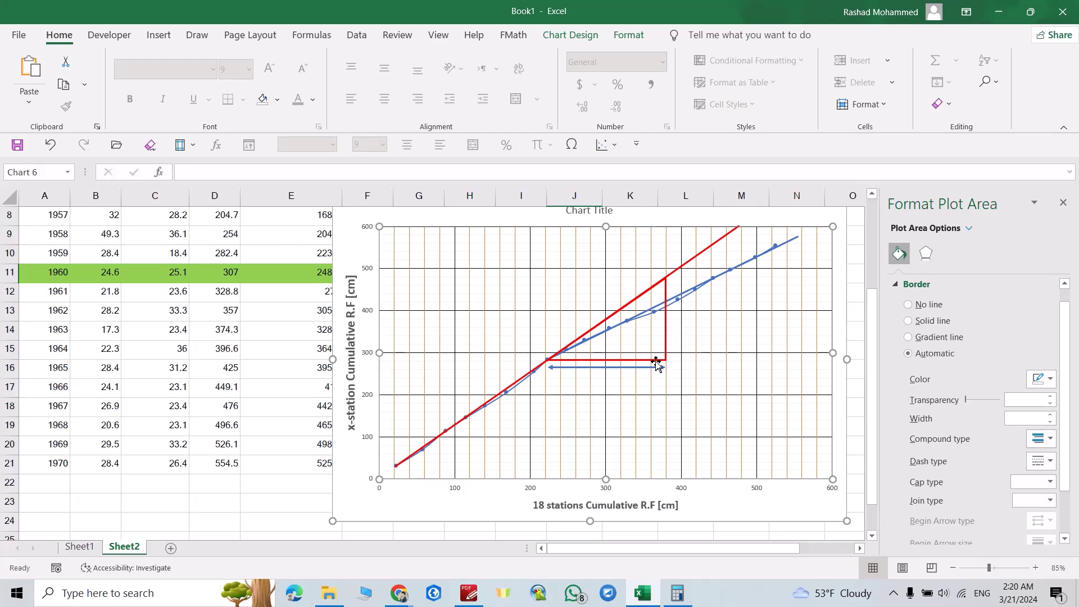
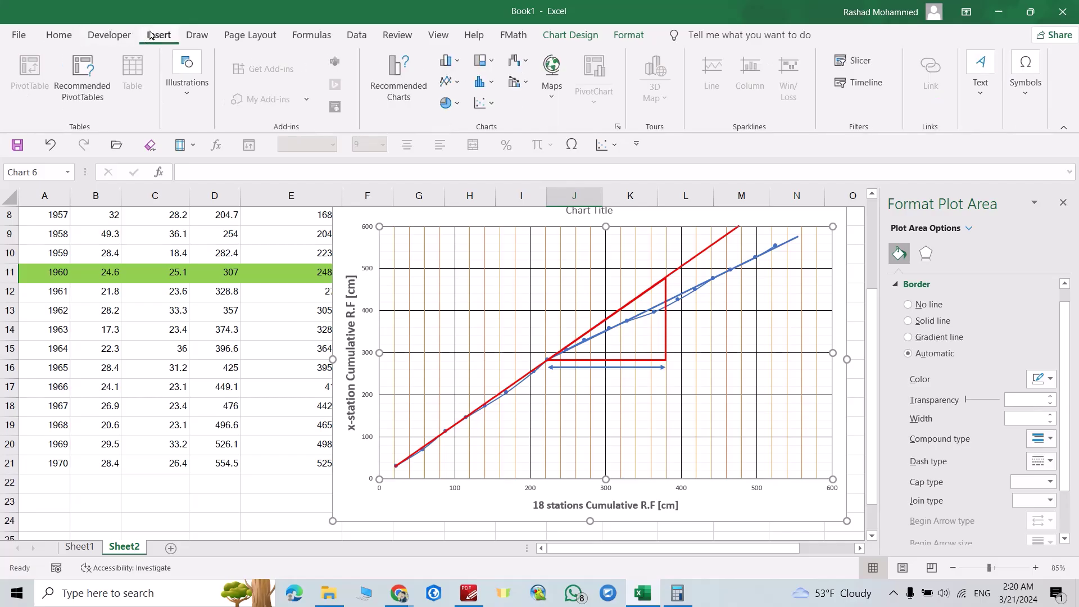
- Add a text box with the label 7.9 in enlarged bold text centred below the double-headed arrow
click(979, 123)
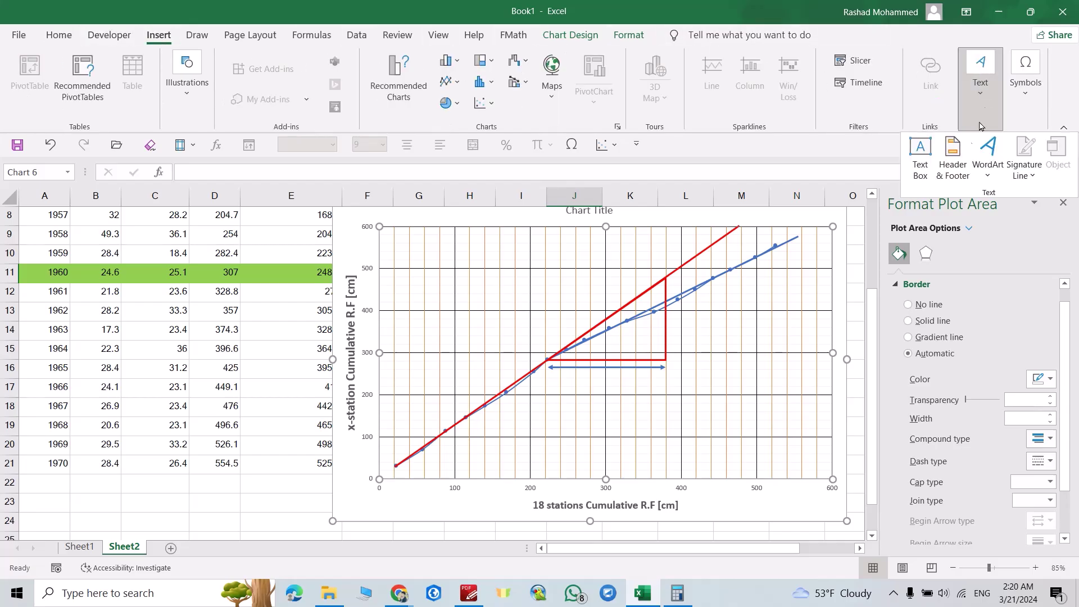
click(920, 154)
drag(588, 385, 647, 444)
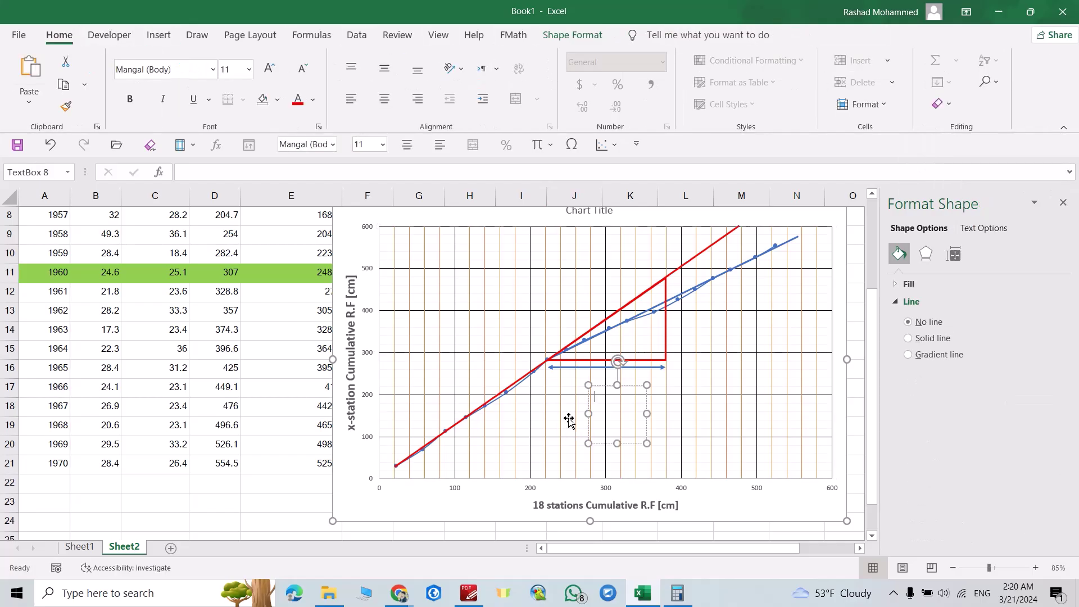
text(7)
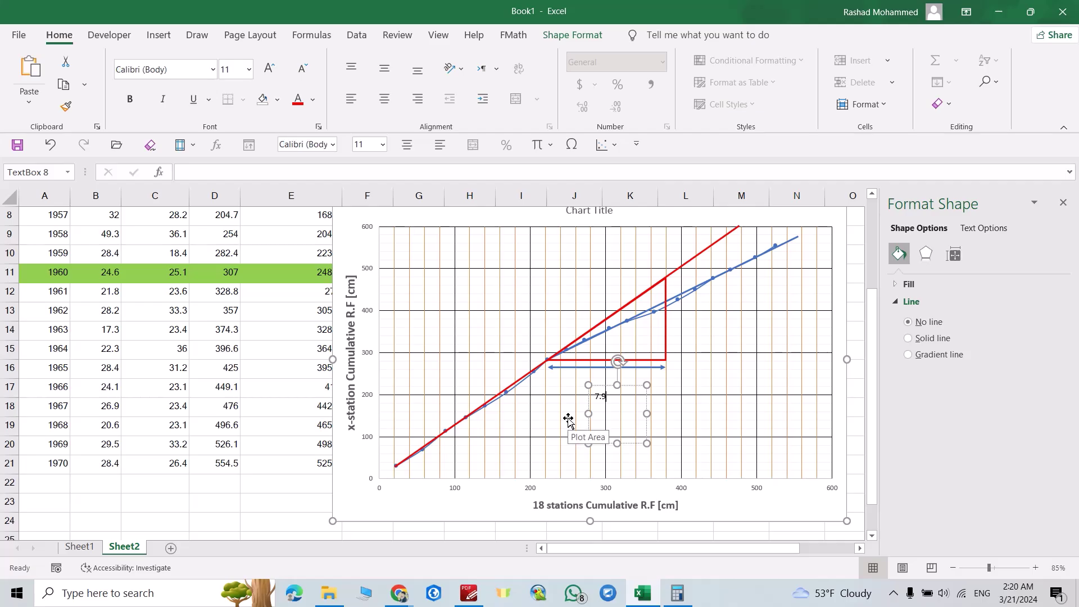
text(.9)
click(718, 508)
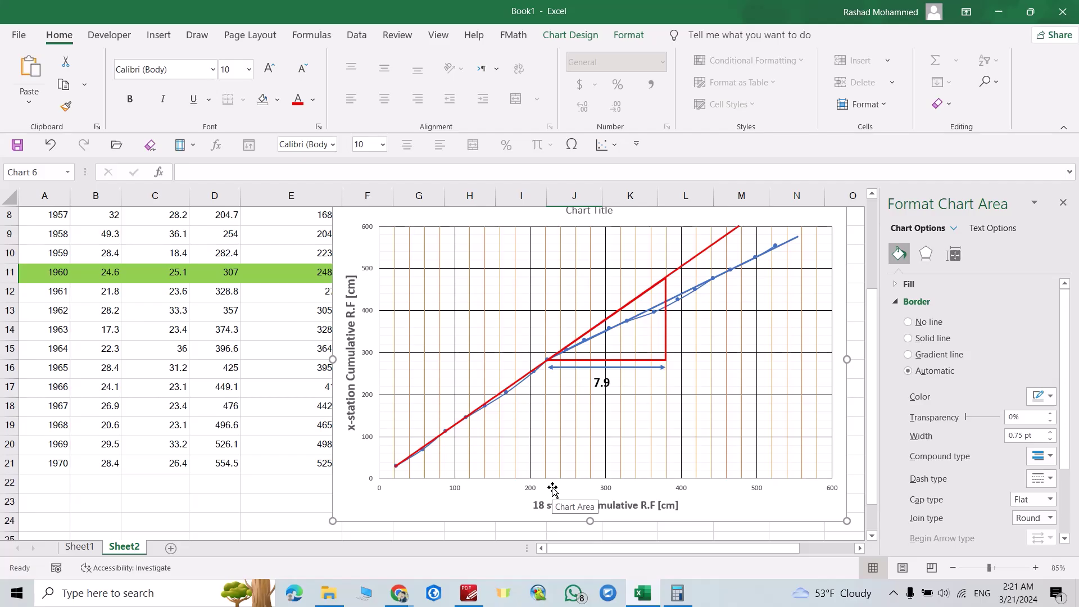
- Colour the vertical axis's minor gridlines a darker orange
click(370, 353)
right_click(370, 354)
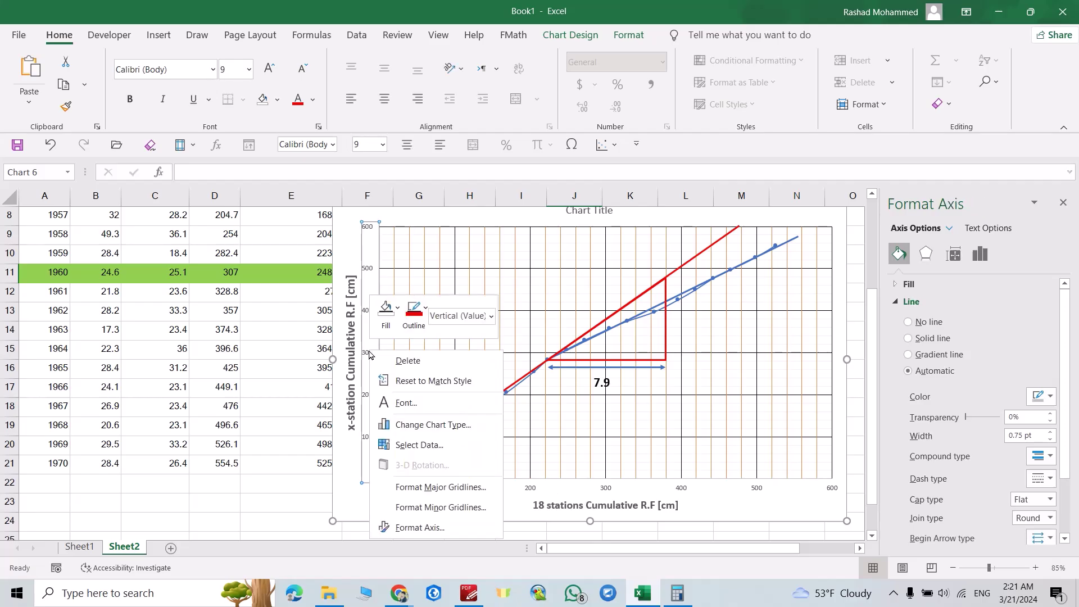
click(415, 508)
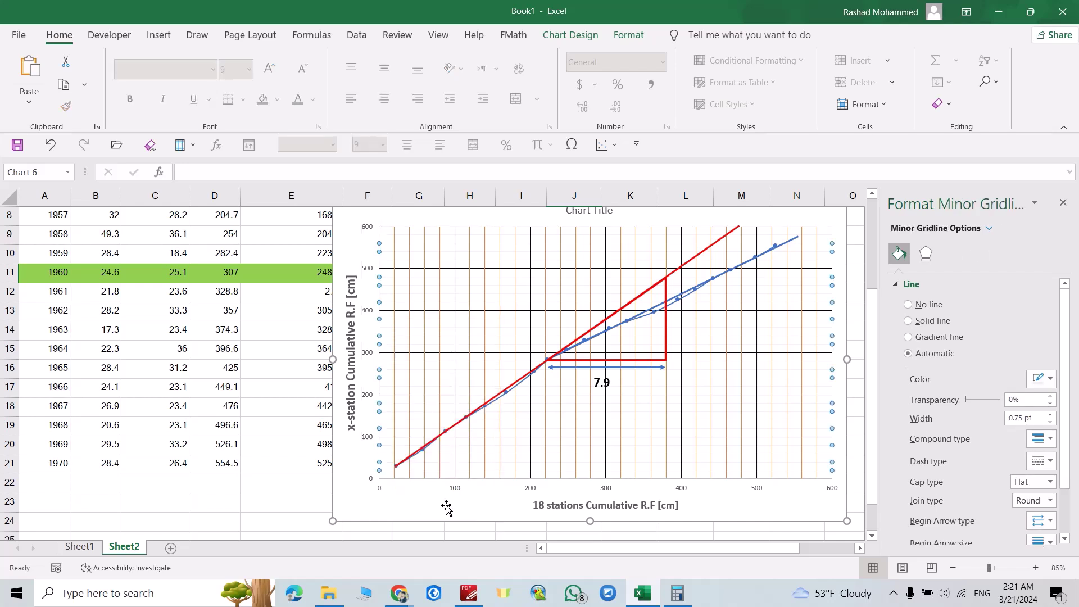
click(1051, 381)
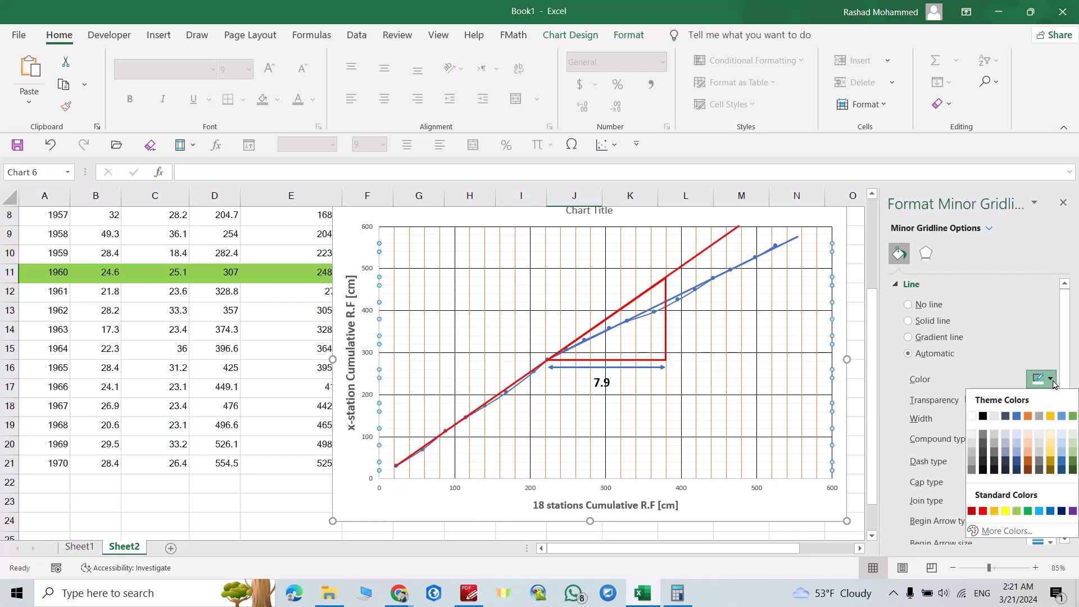
click(1029, 462)
- Duplicate the horizontal double-headed arrow and stand the copy vertically just outside the triangle's upright side, from its base to the blue trend line
click(651, 367)
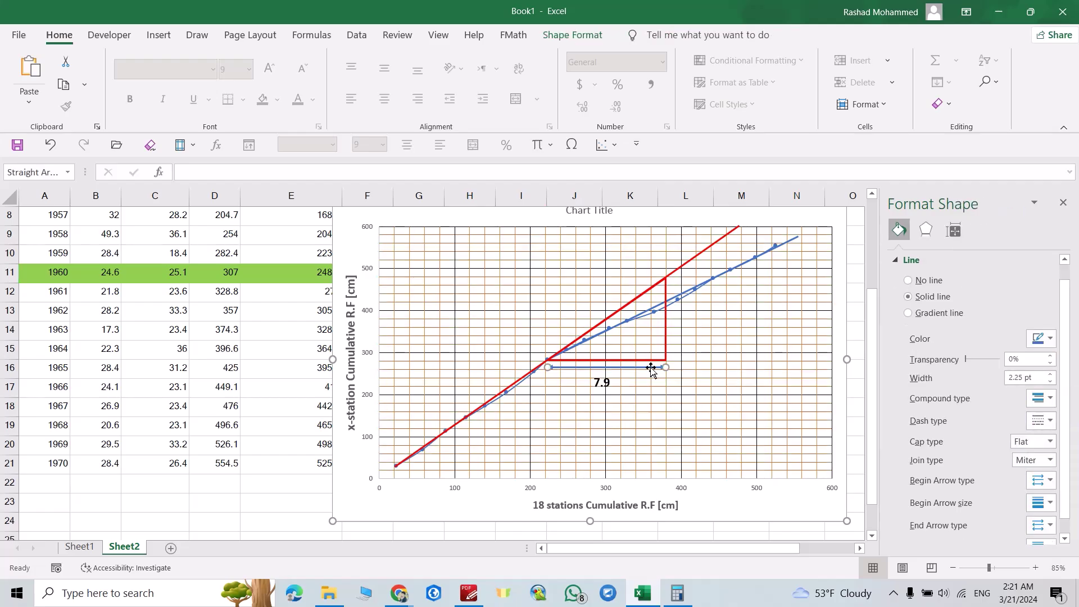
key(ctrl+c)
key(ctrl+v)
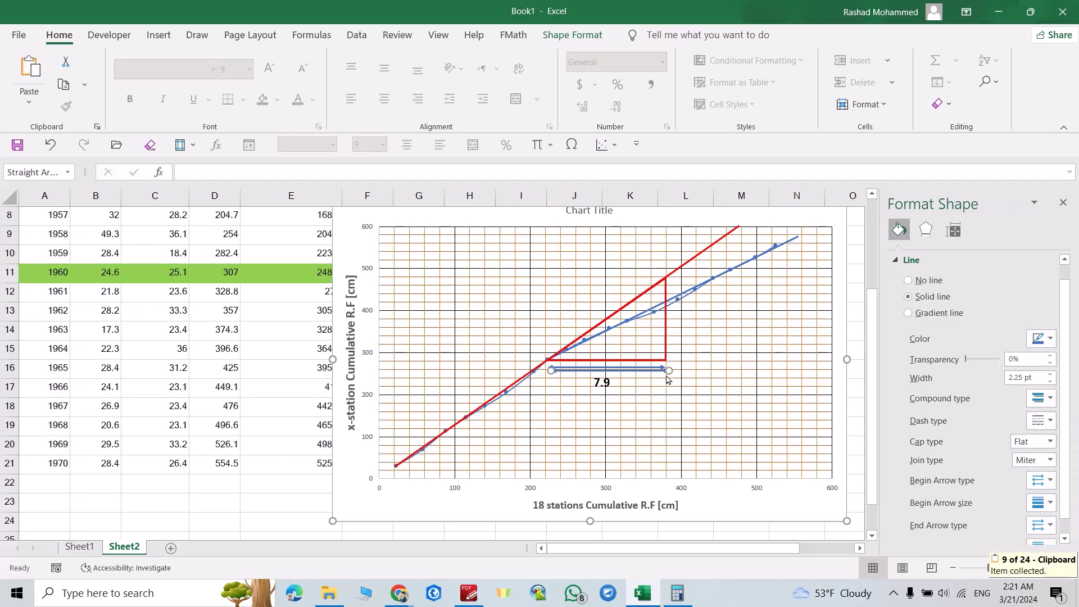
drag(552, 371, 673, 302)
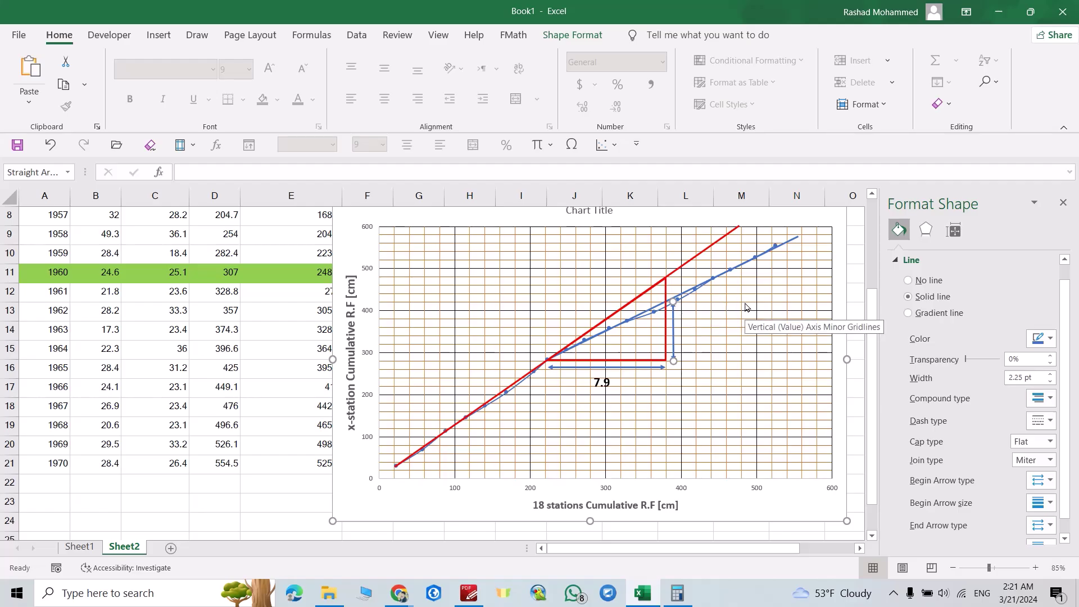
- Duplicate the 7.9 label, place the copy beside the new vertical arrow and change its text to 7
click(609, 384)
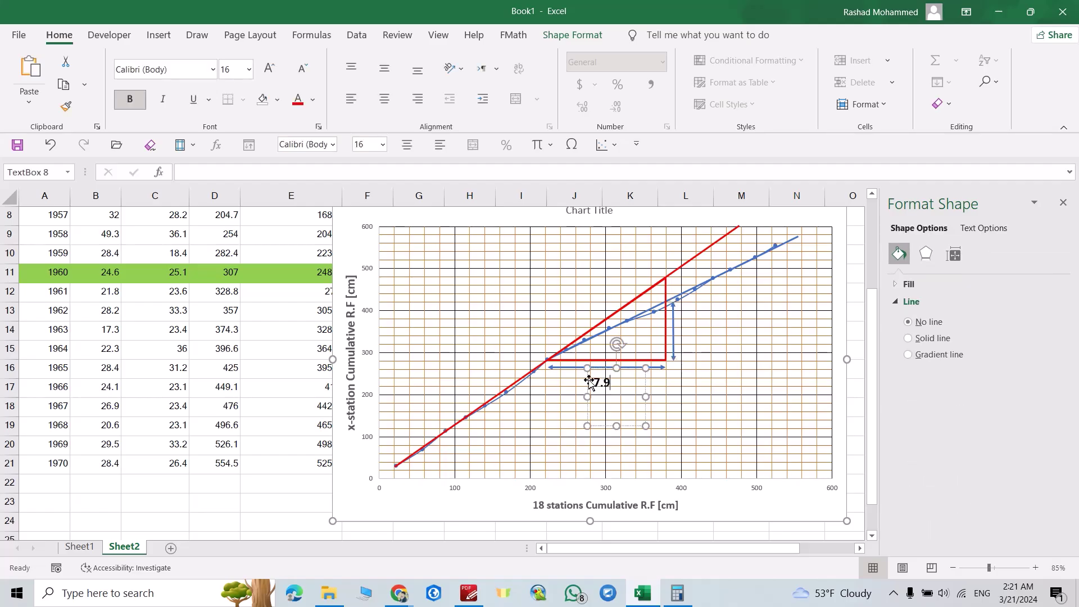
key(ctrl+c)
key(ctrl+c)
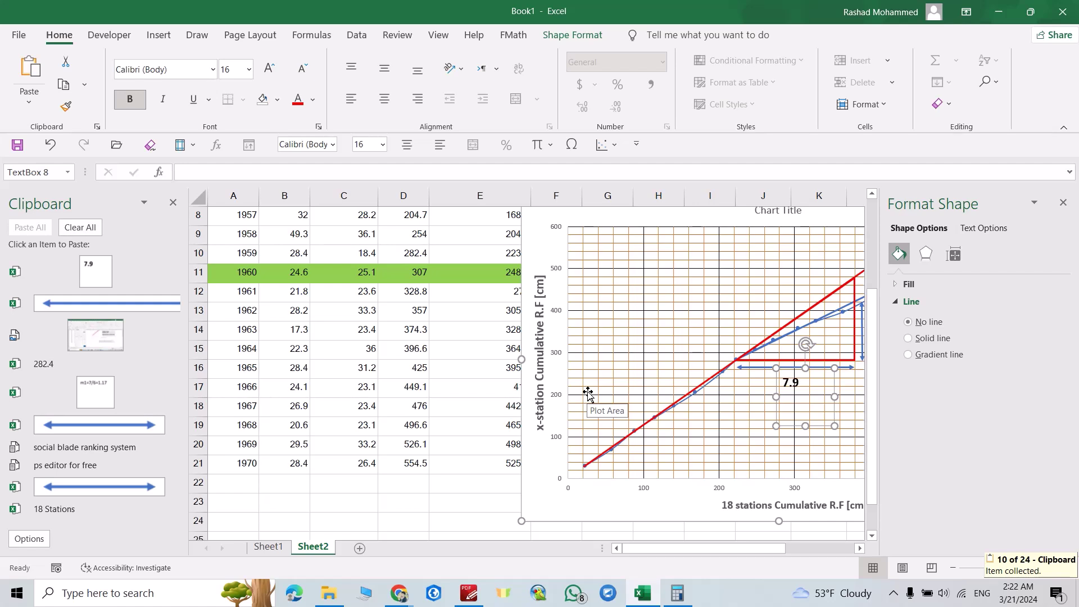
click(588, 393)
key(ctrl+v)
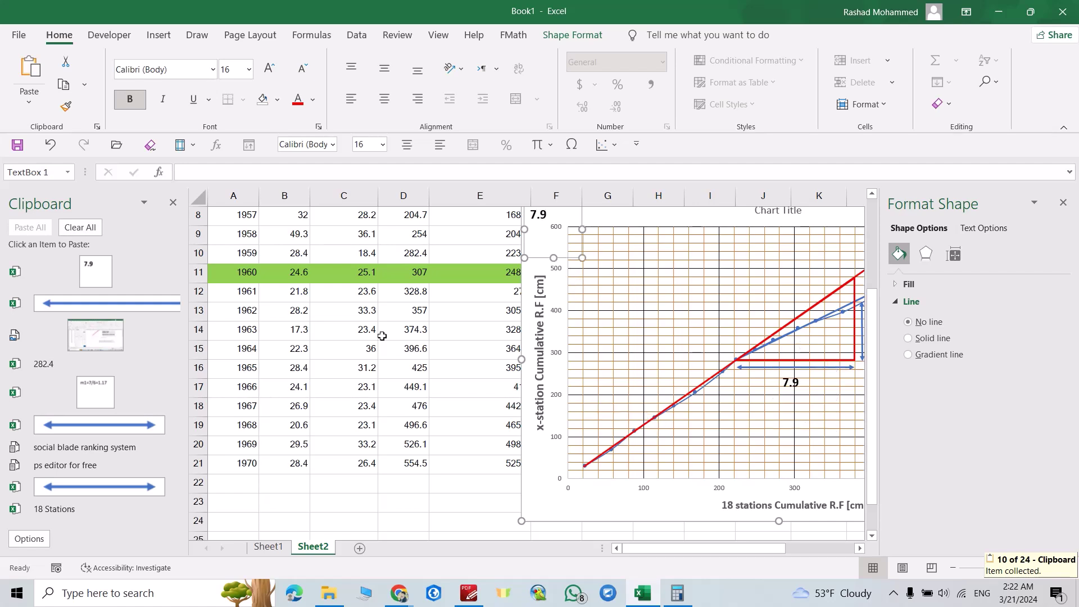
click(173, 202)
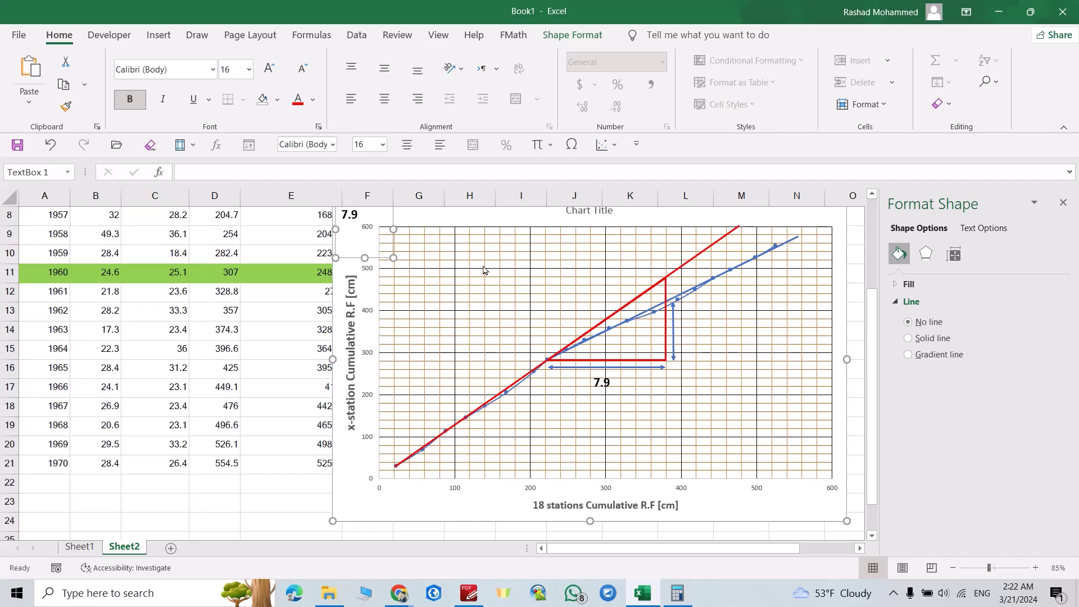
drag(366, 260, 759, 352)
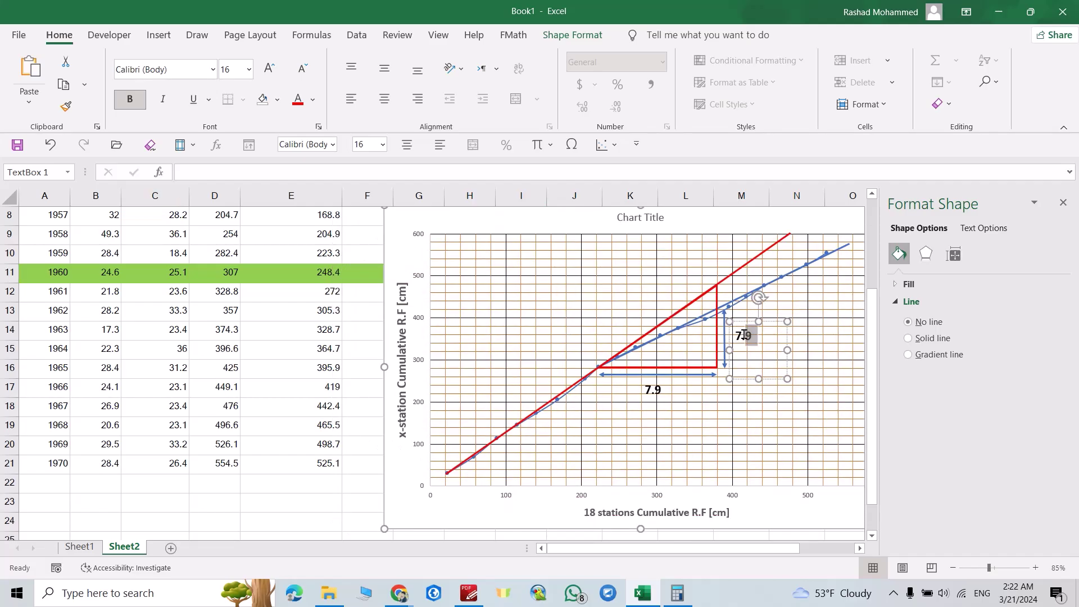
key(BackSpace)
key(BackSpace)
- Duplicate the horizontal arrow and stand the copy vertically at the triangle's sharp lower corner, matching the triangle's full height
click(686, 374)
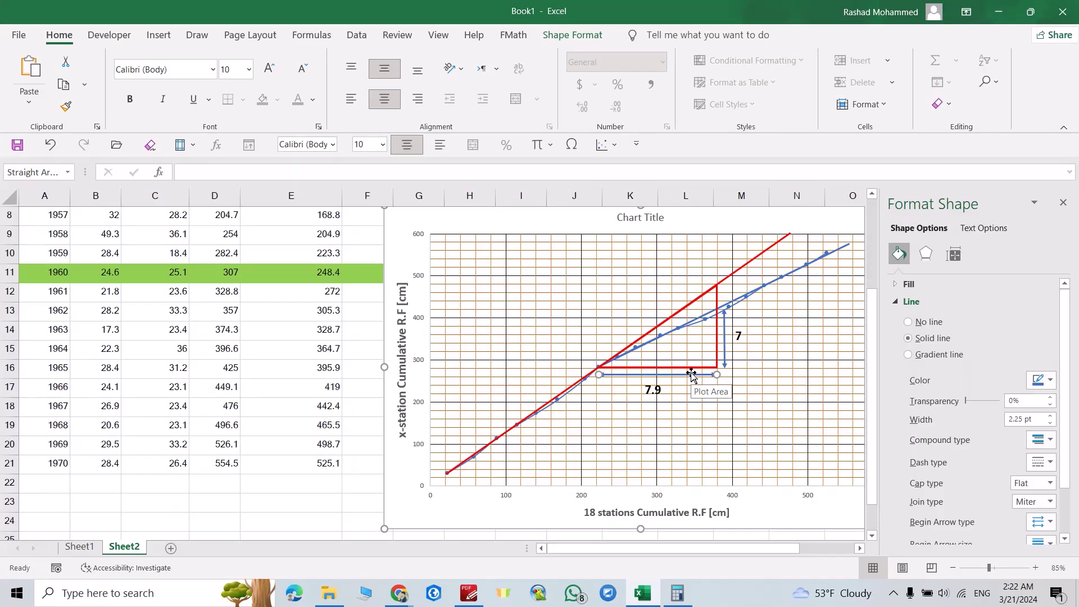
key(ctrl+c)
key(ctrl+v)
drag(718, 379, 602, 287)
drag(602, 335, 600, 324)
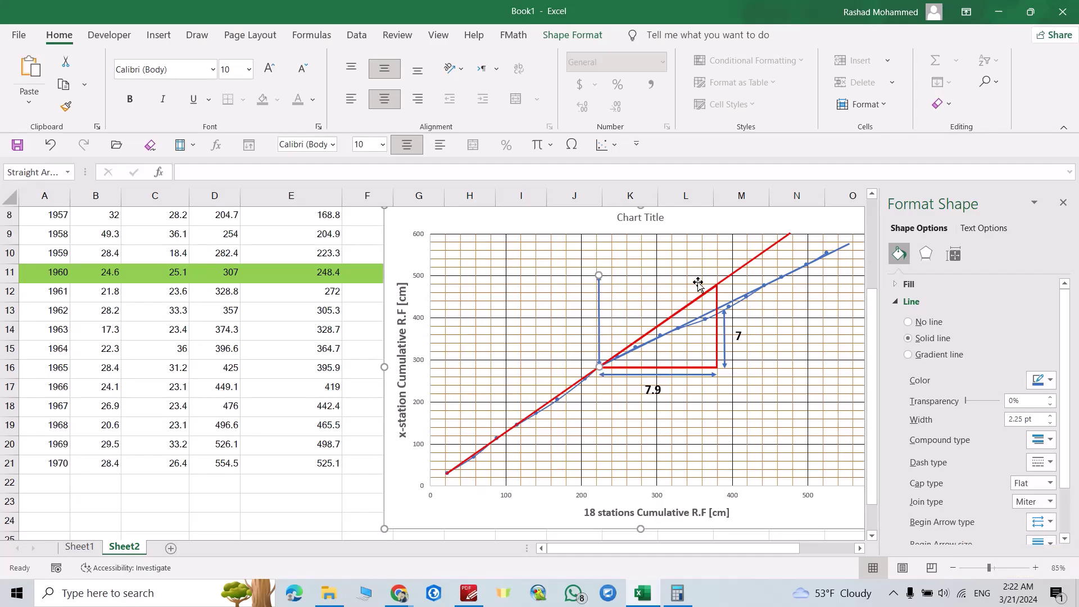
drag(599, 275, 600, 285)
- Add a copy of the 7 label beside the full-height vertical arrow, change its text to 10 and close the formatting pane
key(ctrl+v)
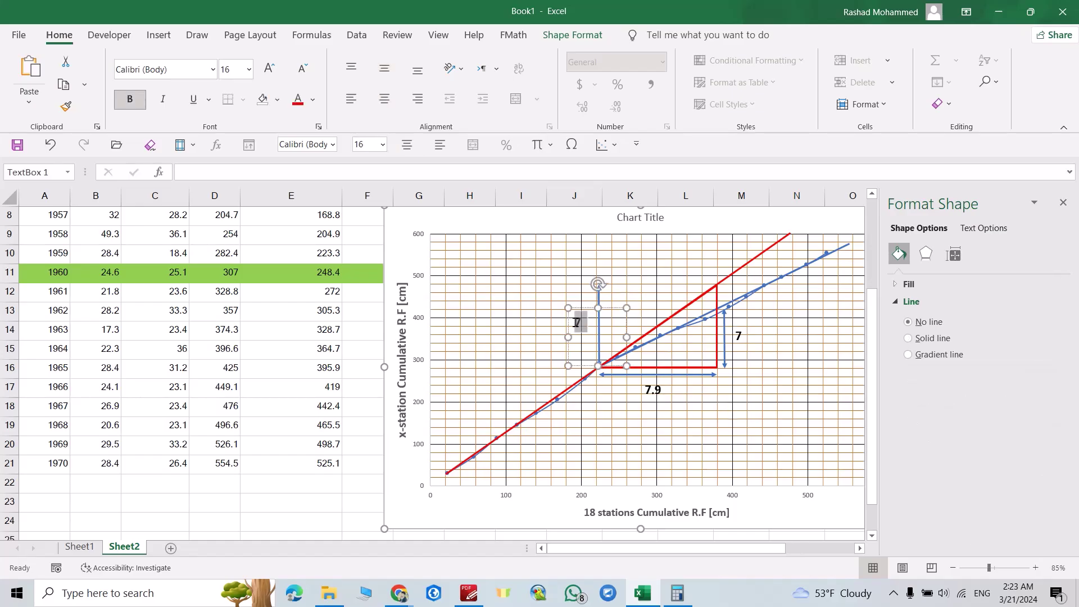
text(10)
click(584, 443)
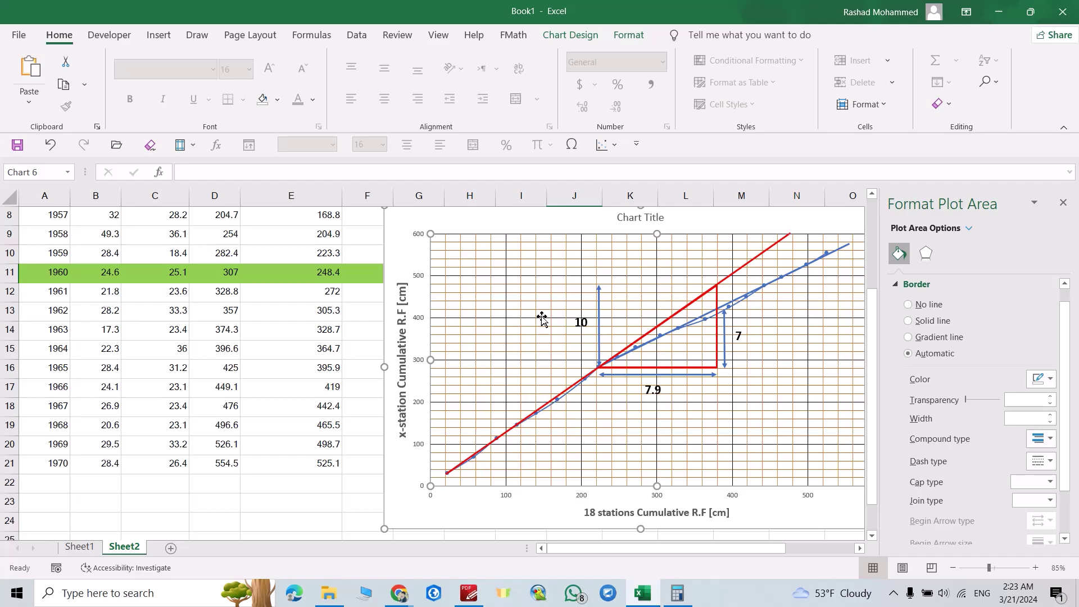
click(1063, 203)
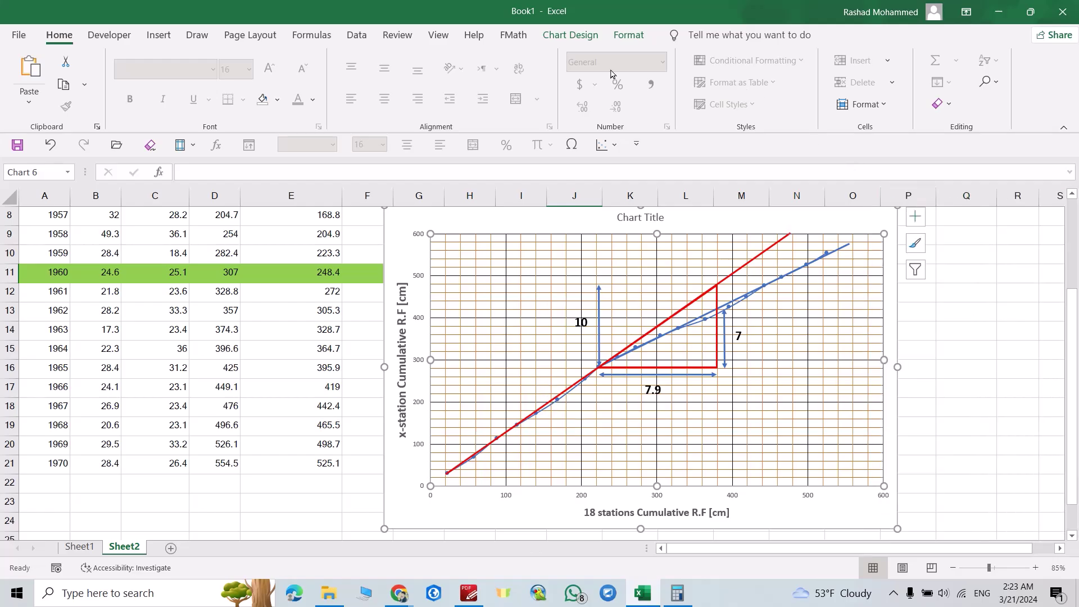
- Add a text box reading m1=10/7.9= near the first trend line, set its font size to 16 and widen it
click(157, 36)
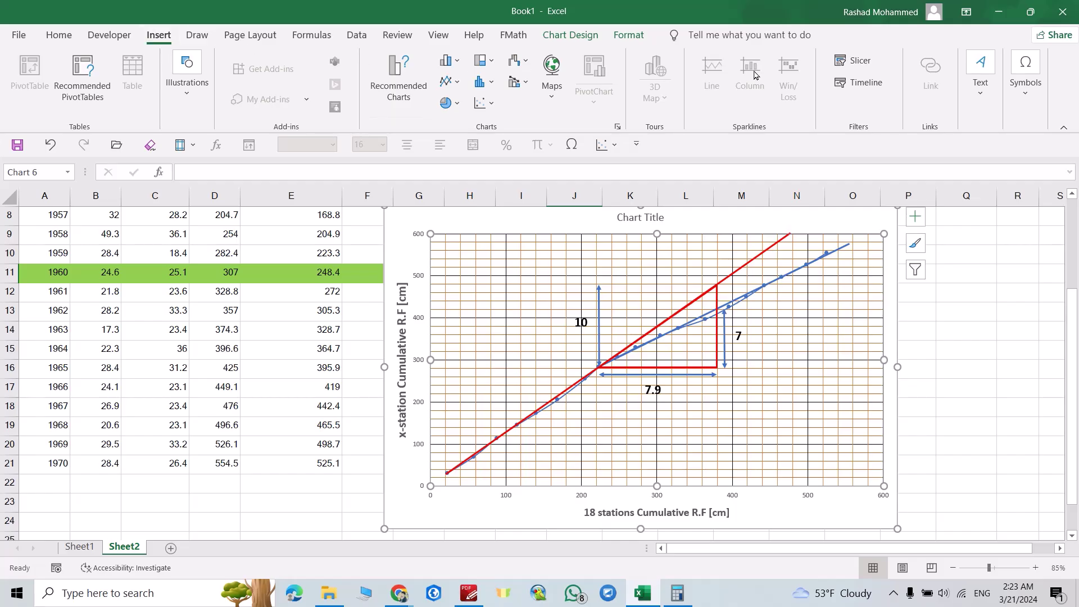
click(981, 70)
click(921, 155)
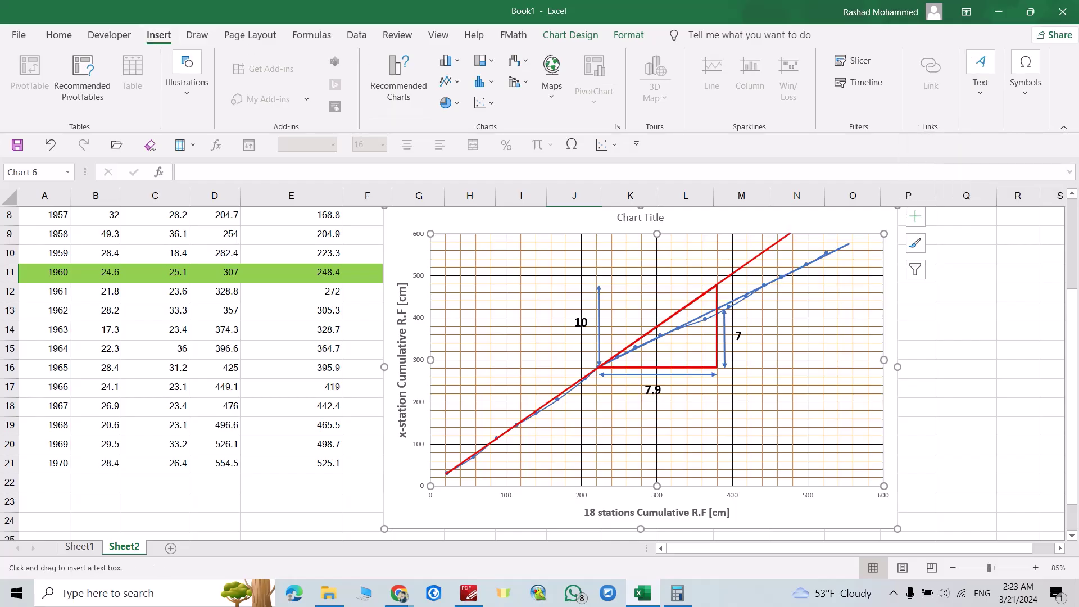
drag(451, 368, 509, 426)
text(m1=10/7.9=)
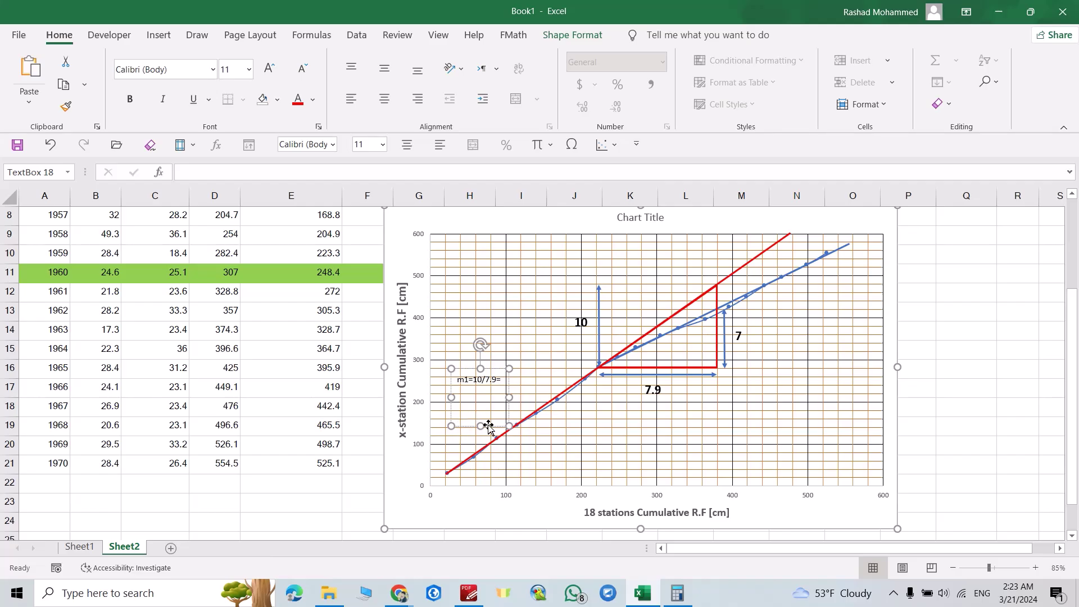
click(249, 69)
click(236, 209)
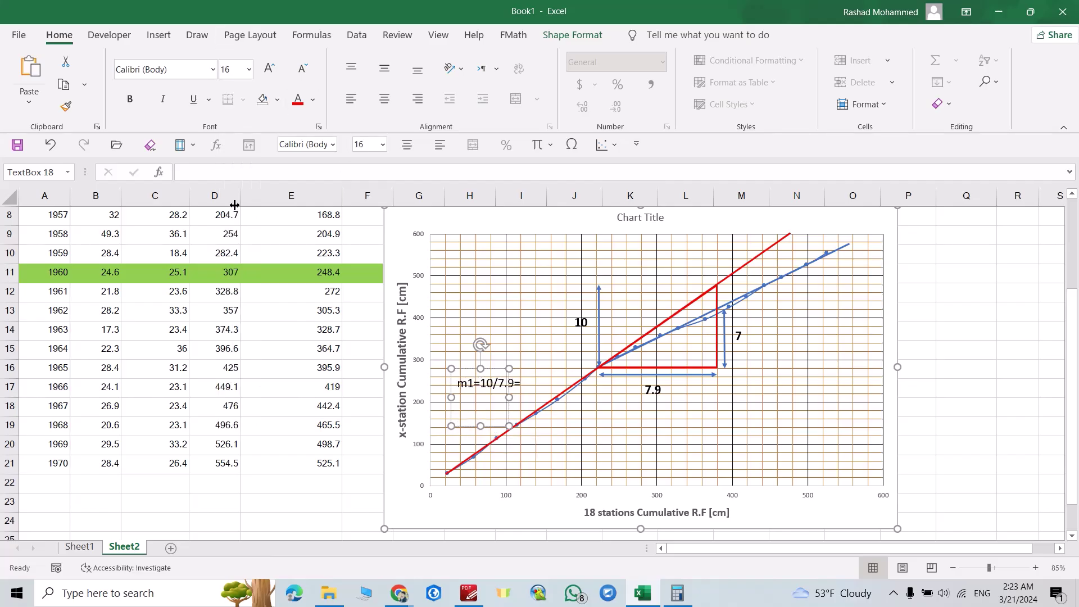
drag(511, 400, 574, 398)
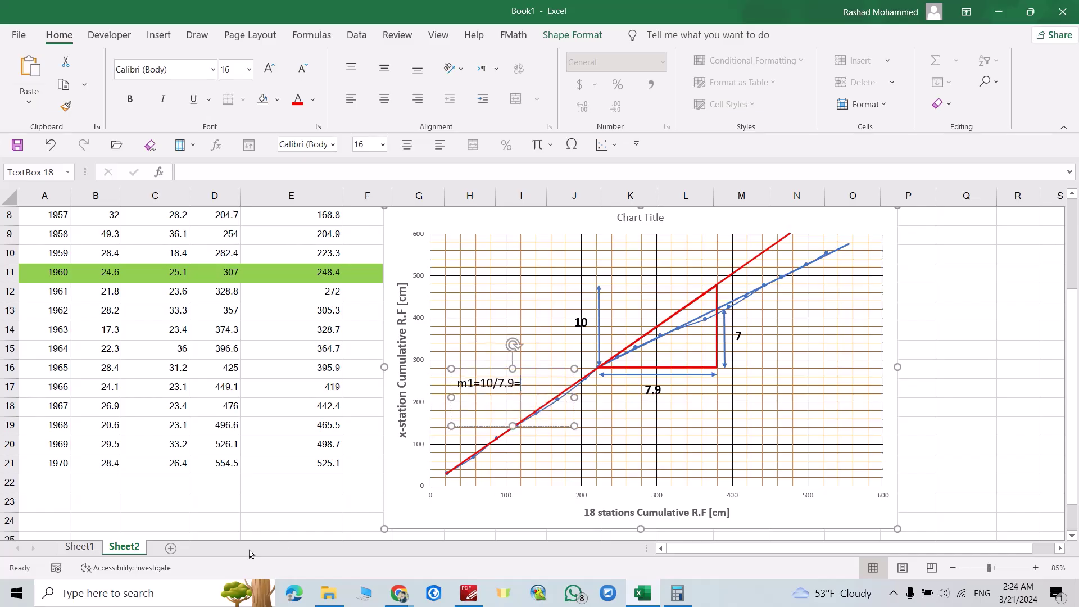
- Divide 10 by 7.9 in Calculator and complete the m1 label in Excel with 1.265
click(679, 591)
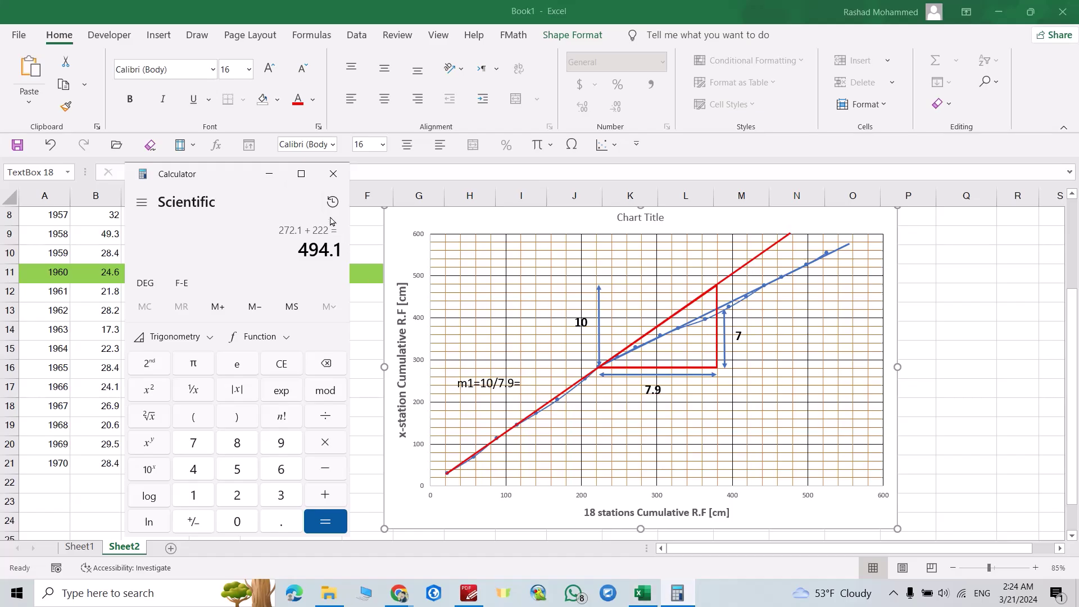
click(325, 365)
click(296, 369)
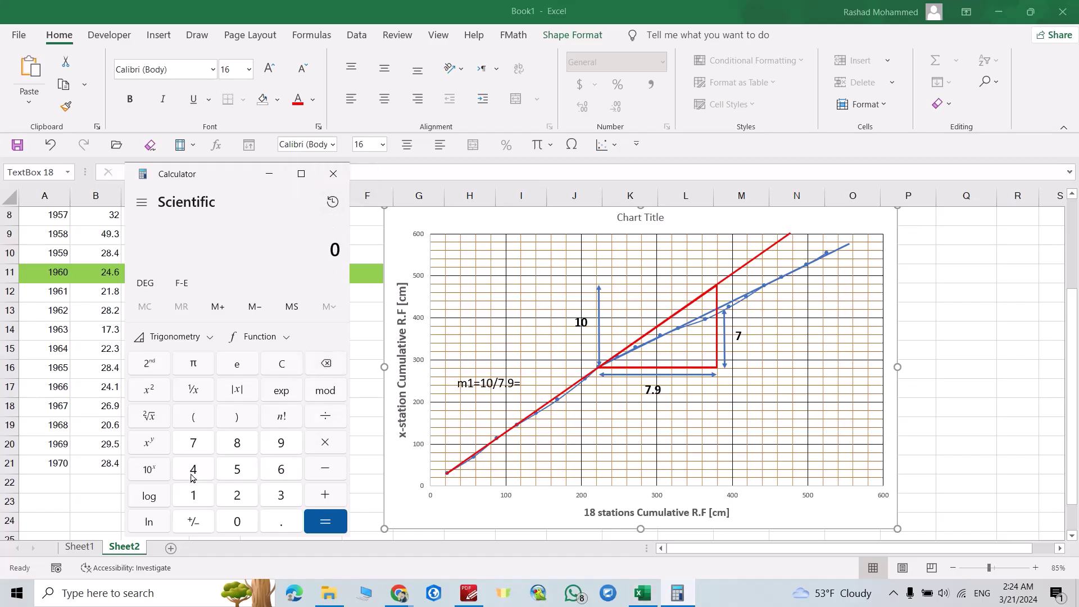
click(191, 497)
click(237, 522)
text(7.9)
key(Return)
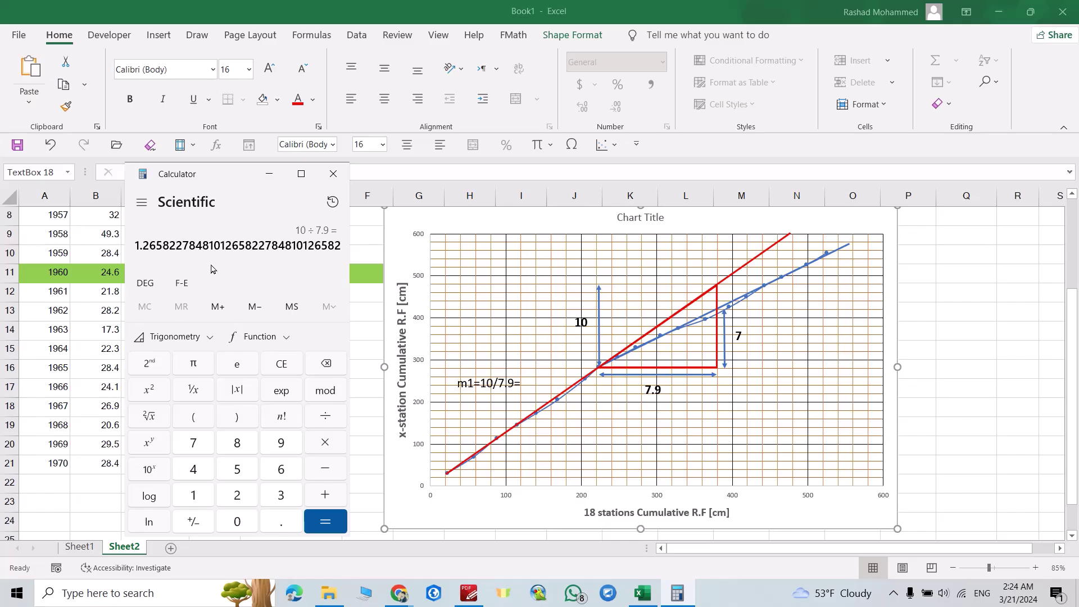
click(499, 370)
text(1.265)
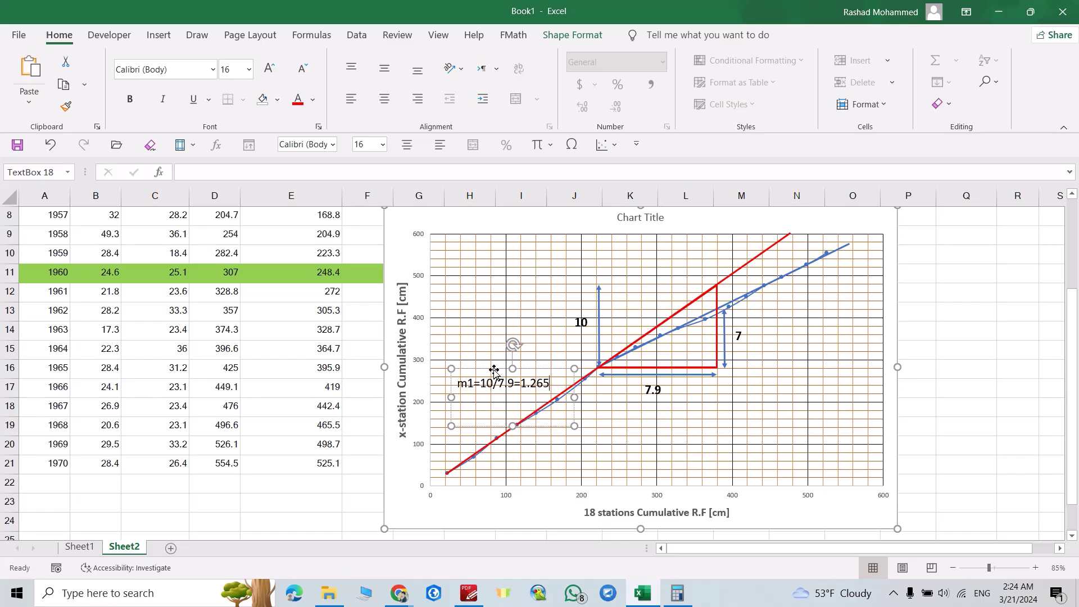
- Duplicate the m1 label, place the copy beside the 7 label and change its slope name to m2 and its numerator to 7
key(ctrl+c)
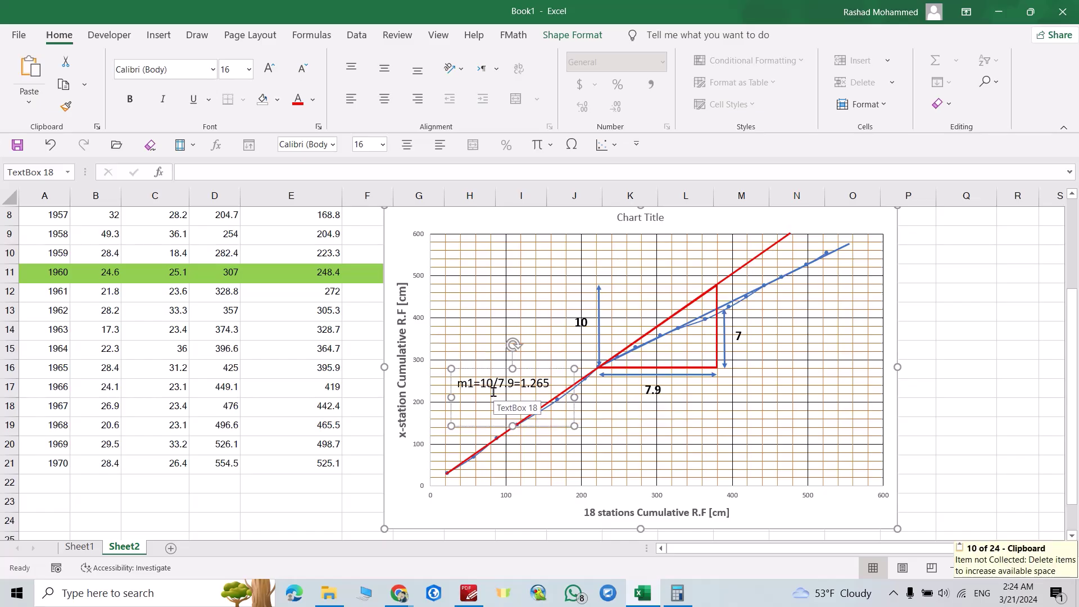
key(ctrl+v)
drag(565, 290, 850, 368)
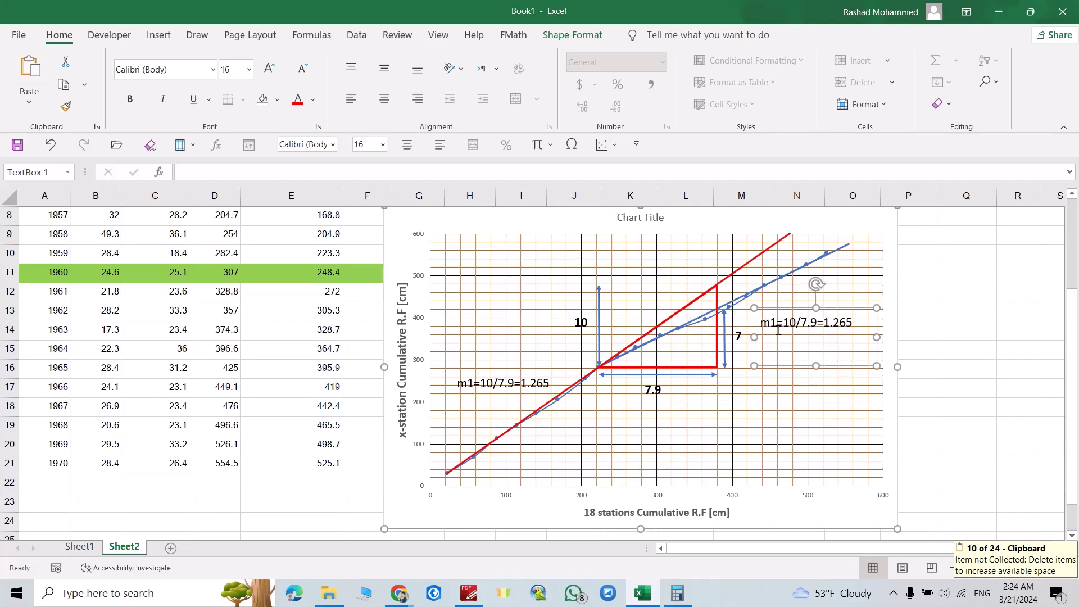
drag(779, 324, 769, 324)
text(2)
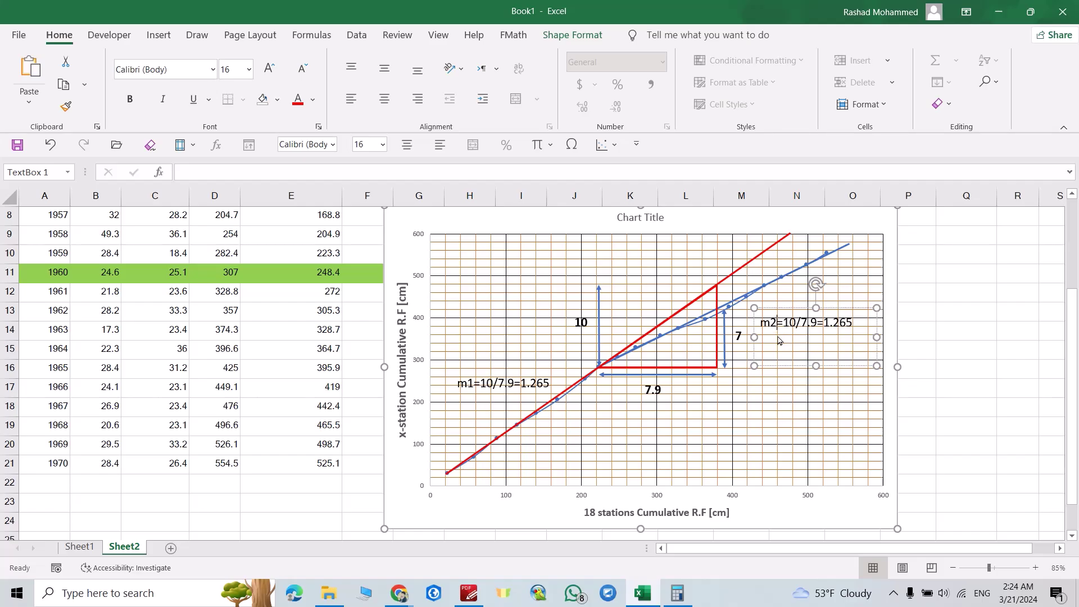
double_click(788, 323)
text(7)
- Divide 7 by 7.9 in Calculator and replace the result in the m2 label with 0.886
click(677, 593)
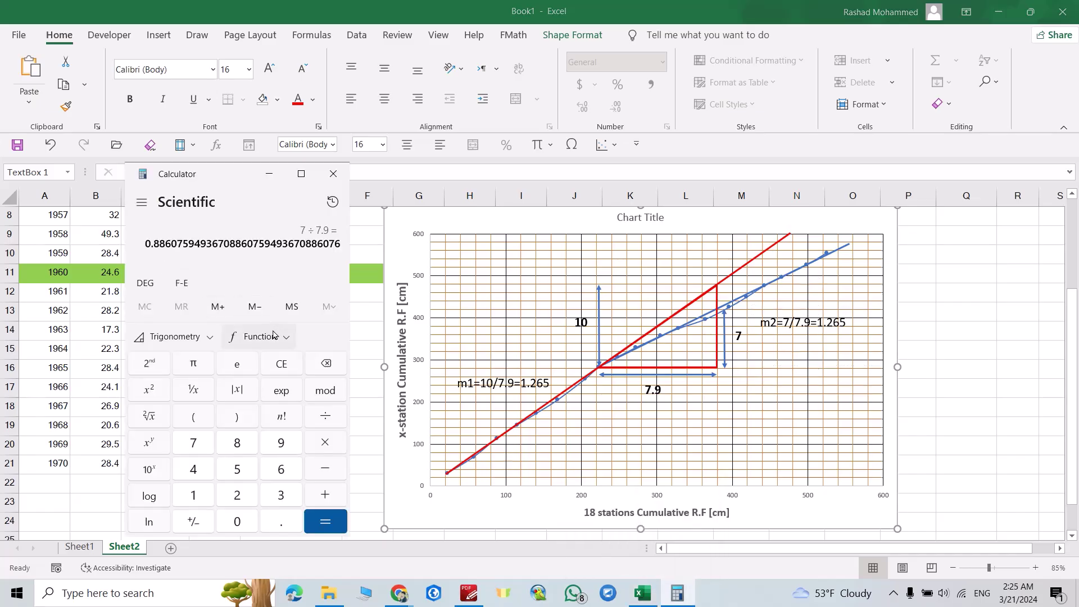
double_click(834, 332)
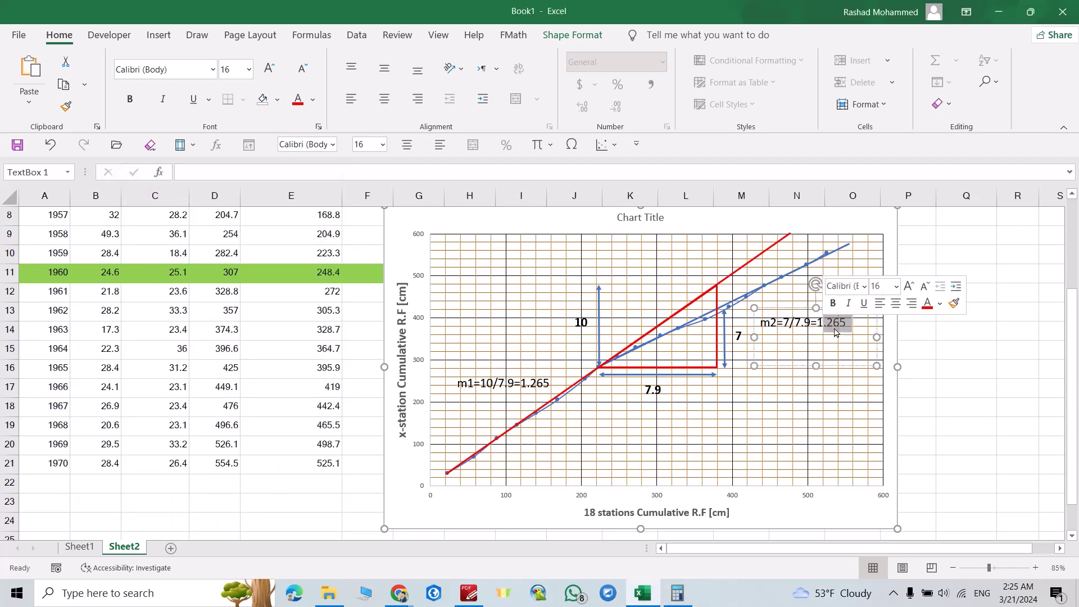
text(0.)
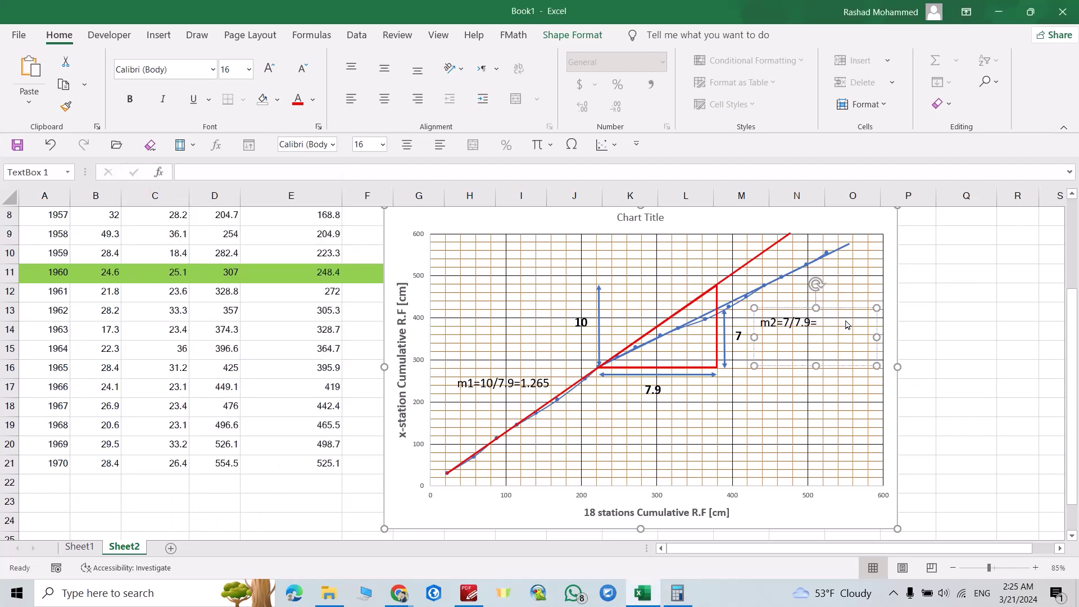
text(886)
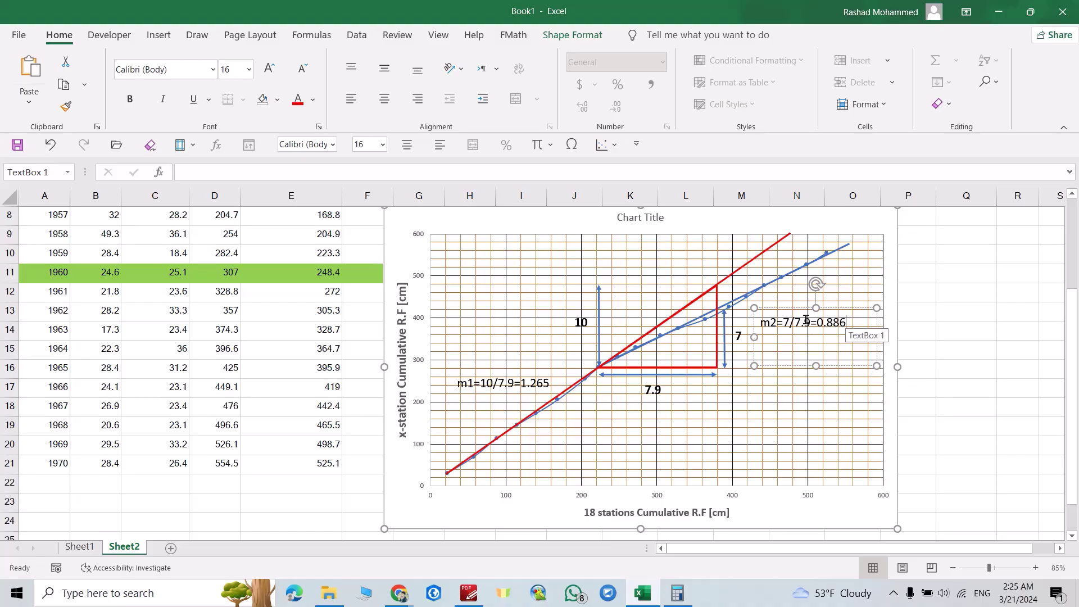
click(954, 395)
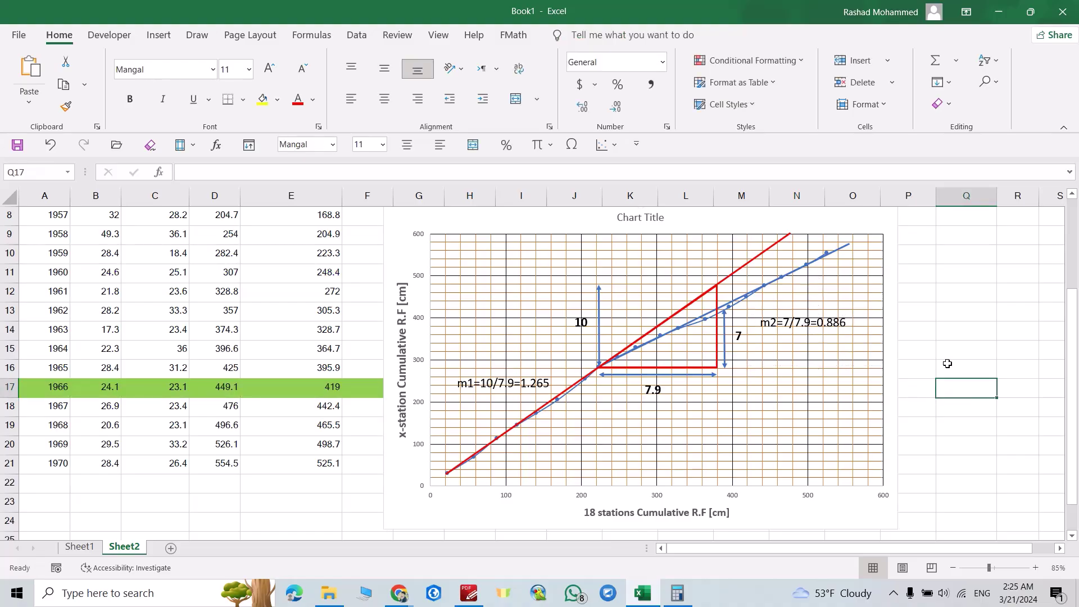
- Duplicate the m2 slope label and place the copy just below the original on the chart
click(841, 366)
key(ctrl+c)
key(ctrl+v)
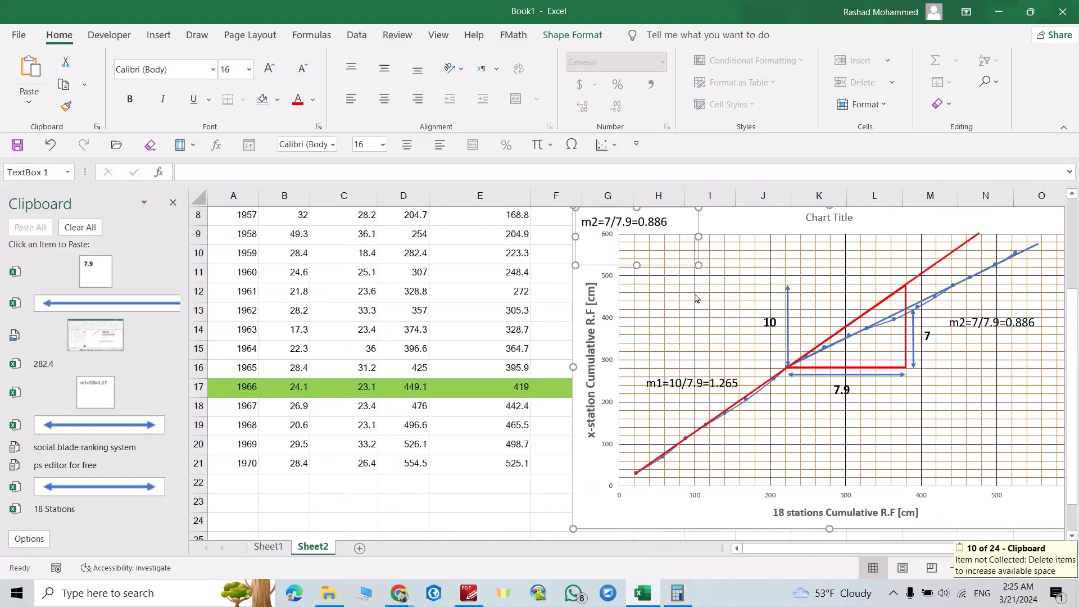
click(174, 202)
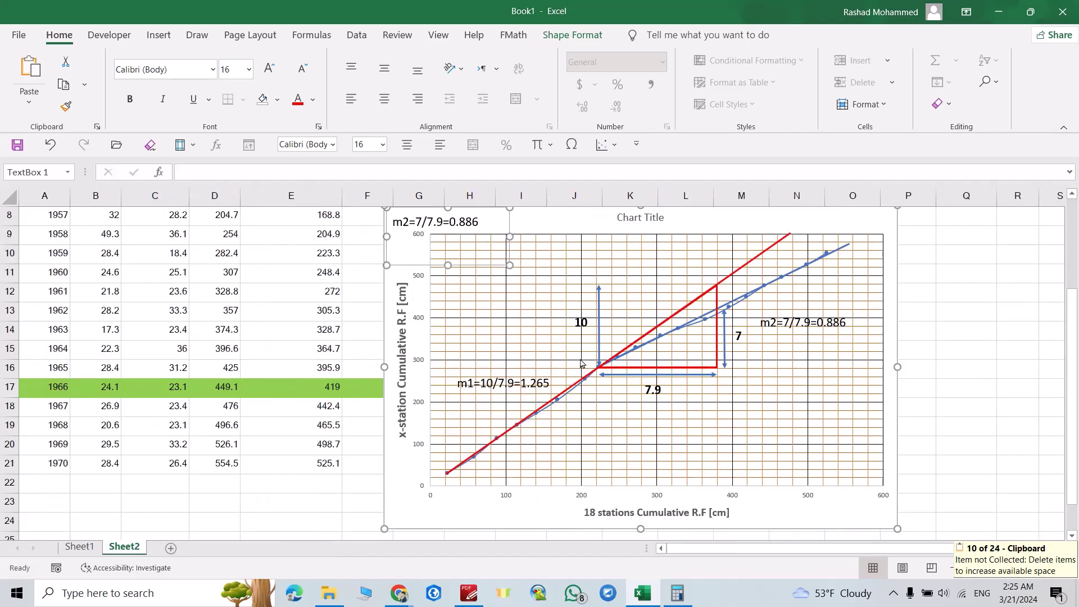
drag(467, 266, 827, 398)
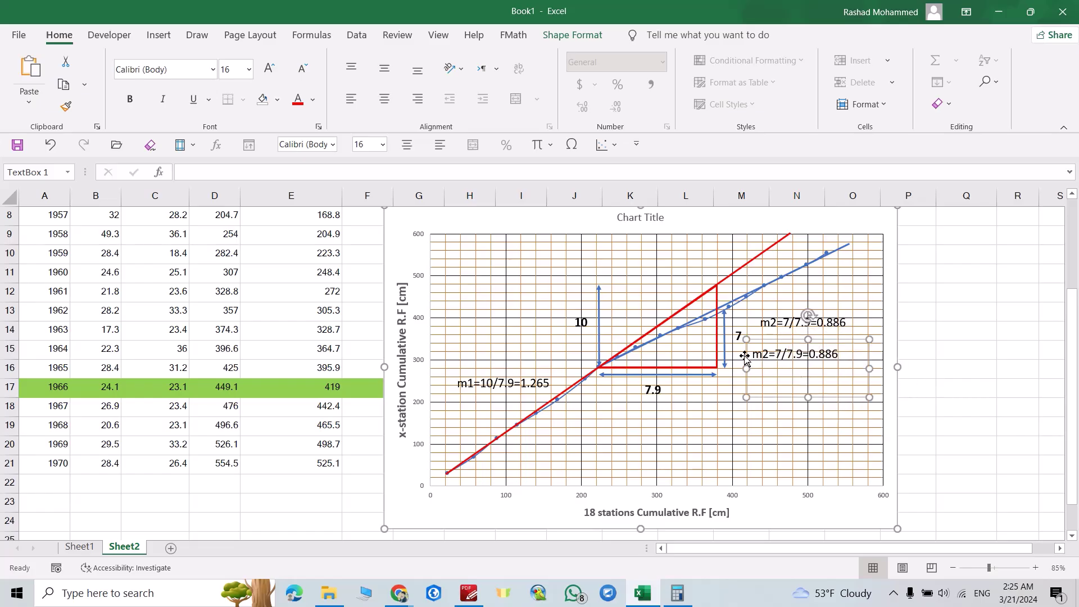
- Replace the copied label's text with Adjustment Factor=m2/m1 and start a second line under it
drag(752, 354, 844, 364)
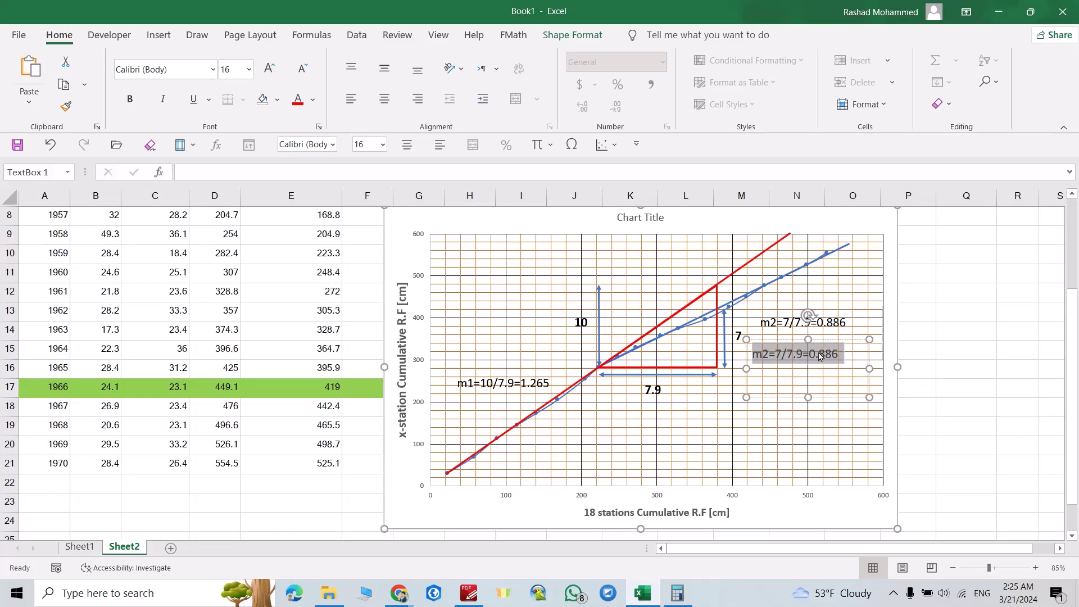
text(Adjustment)
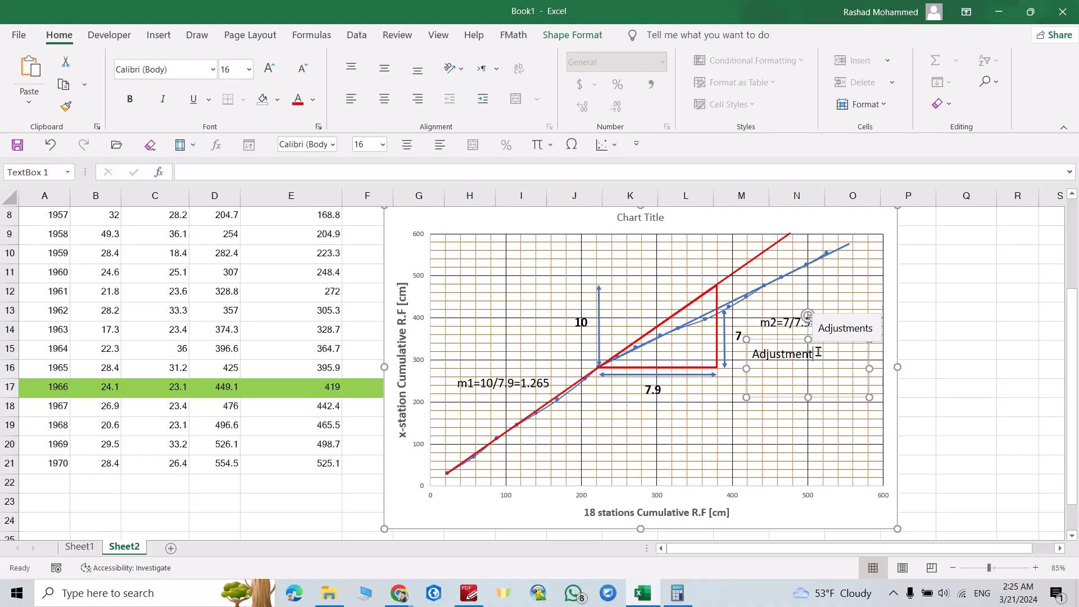
text( Fact)
text(ot)
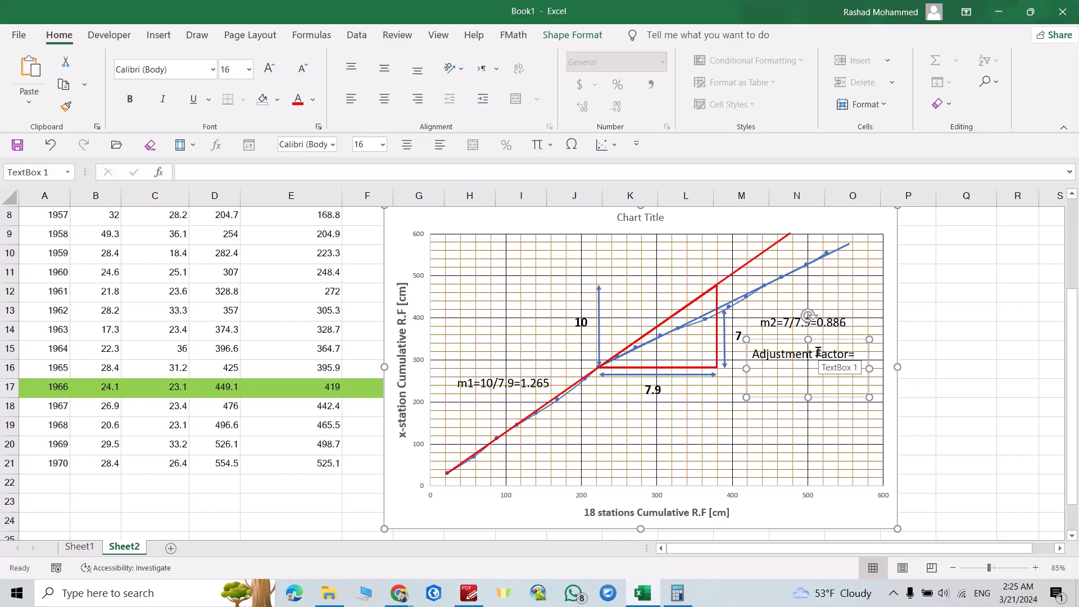
text(m2/m1)
key(Return)
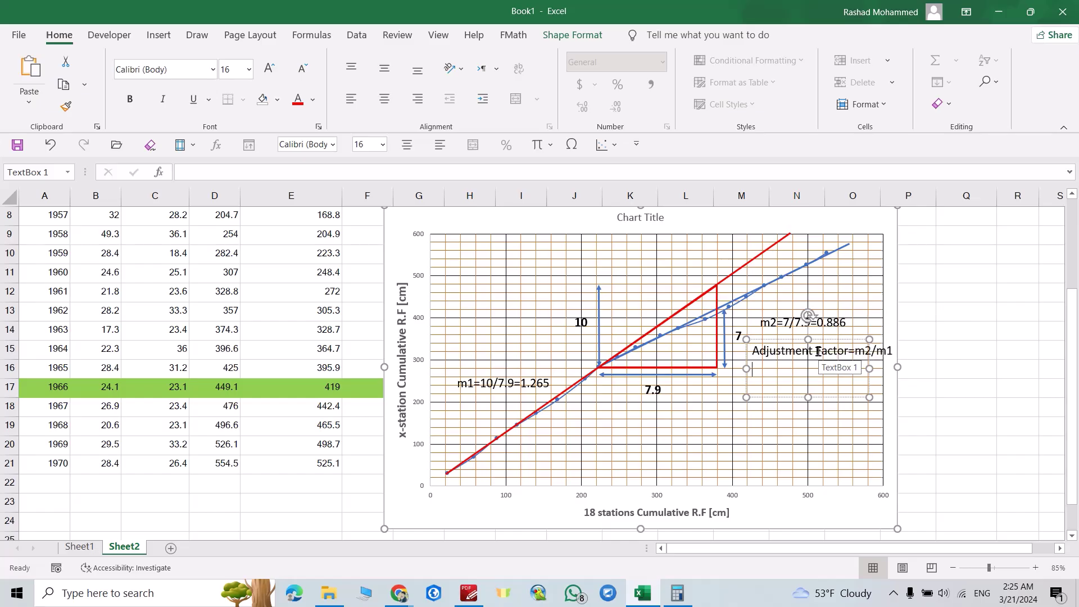
- Begin the label's second line with an equals sign and divide 0.886 by 1.265 in Calculator
key(XF86Calculator)
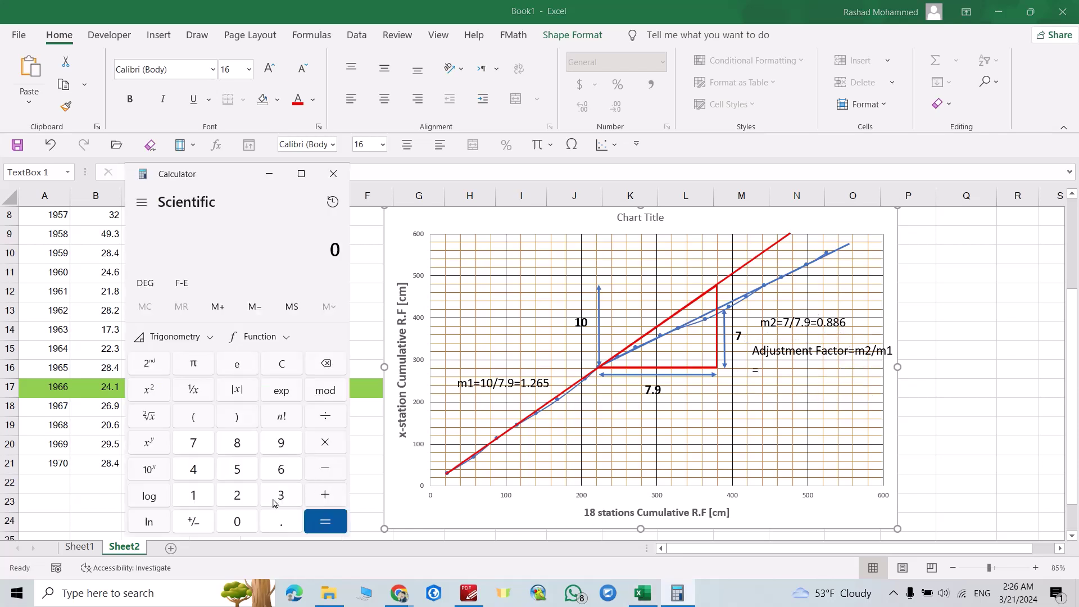
click(276, 524)
click(246, 447)
click(245, 447)
click(283, 471)
click(324, 420)
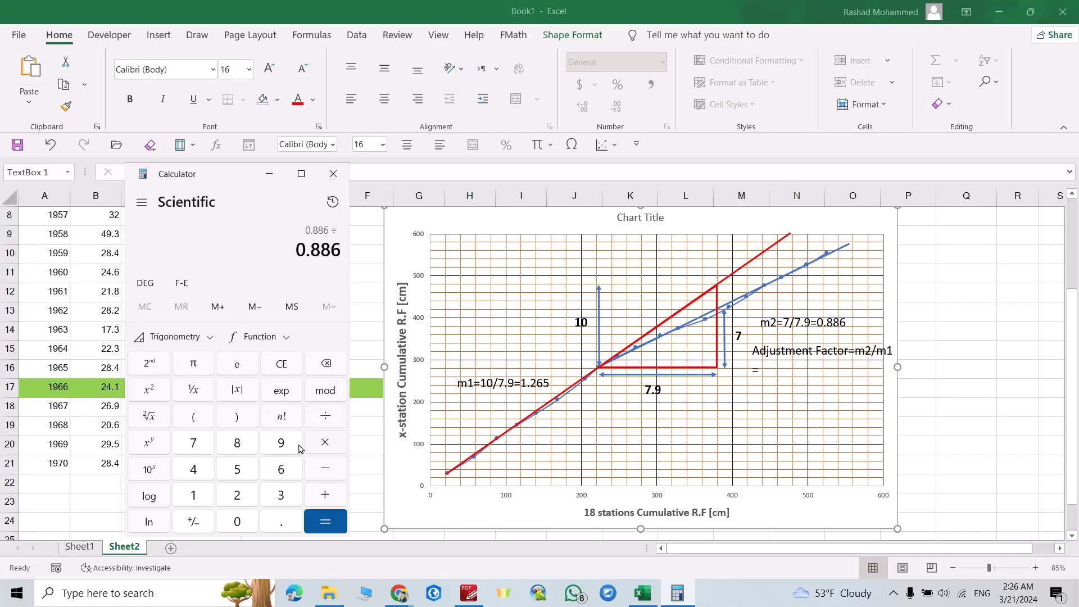
click(194, 496)
click(281, 524)
click(249, 499)
click(272, 477)
click(245, 471)
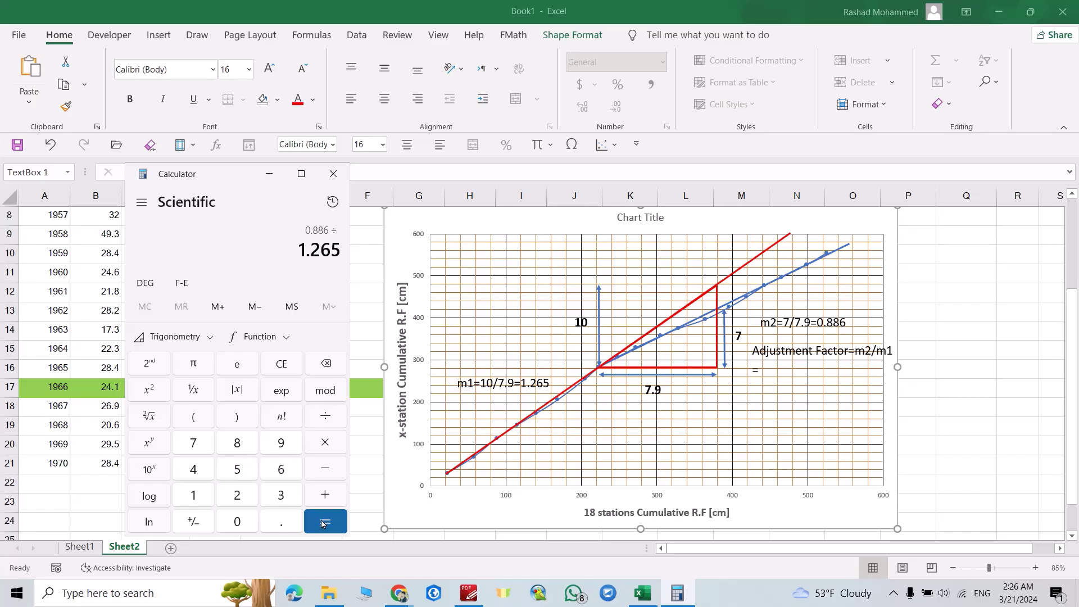
click(313, 516)
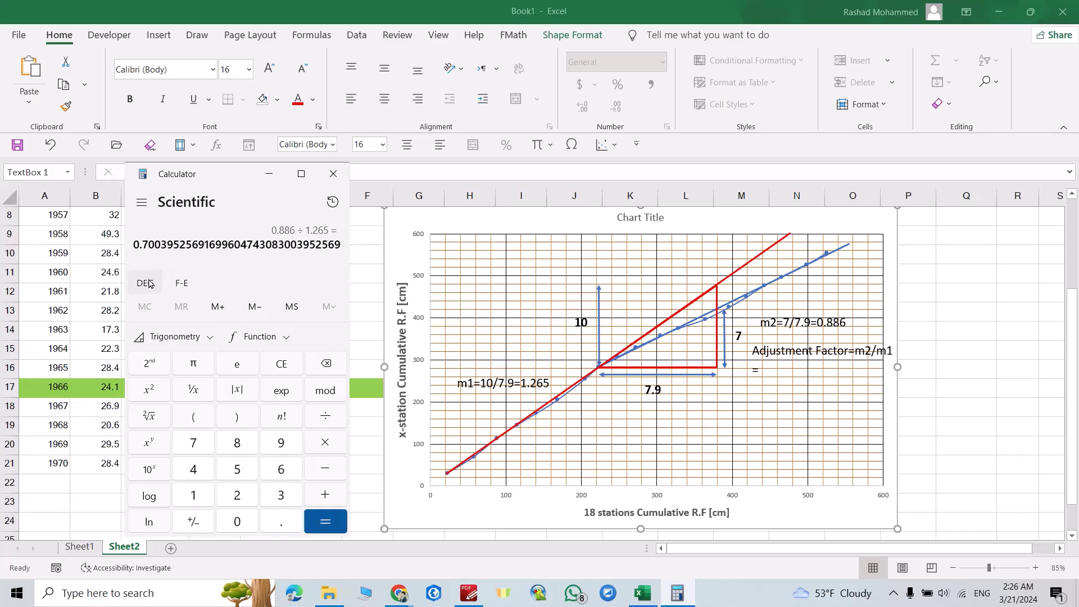
- Switch back to Excel and complete the adjustment factor label with the value 0.7
key(alt+Tab)
text(0.7)
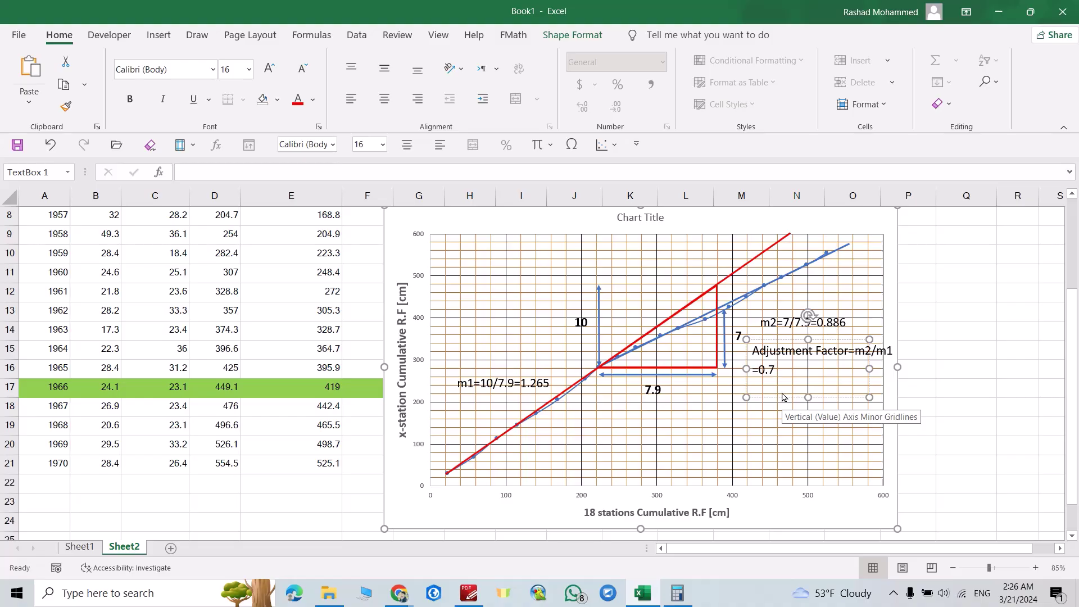
click(966, 407)
- Add data labels to the double mass curve and position them above the points
click(582, 256)
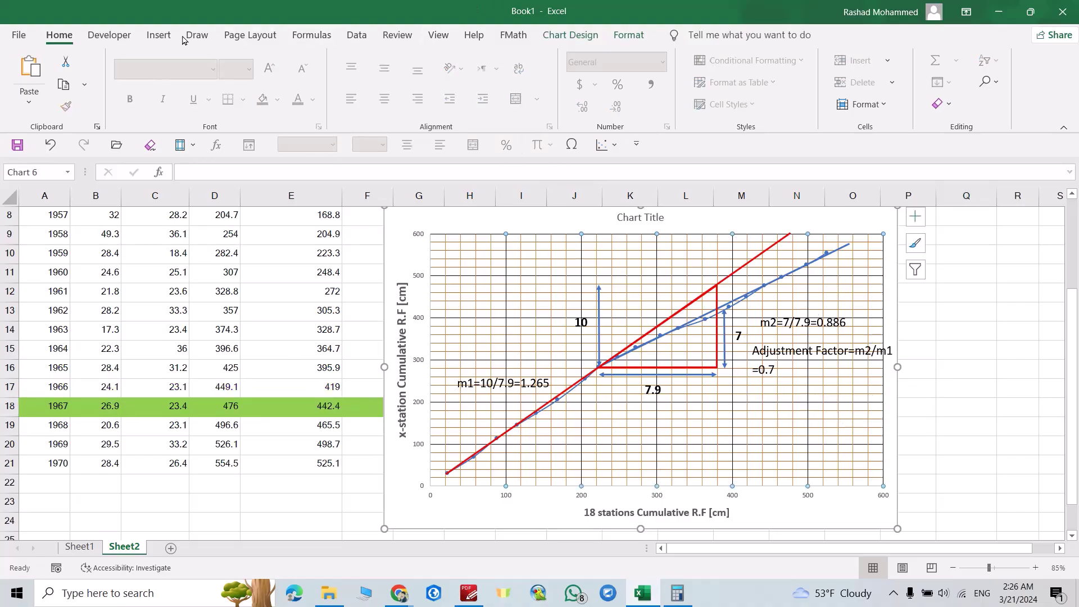
click(570, 35)
click(29, 81)
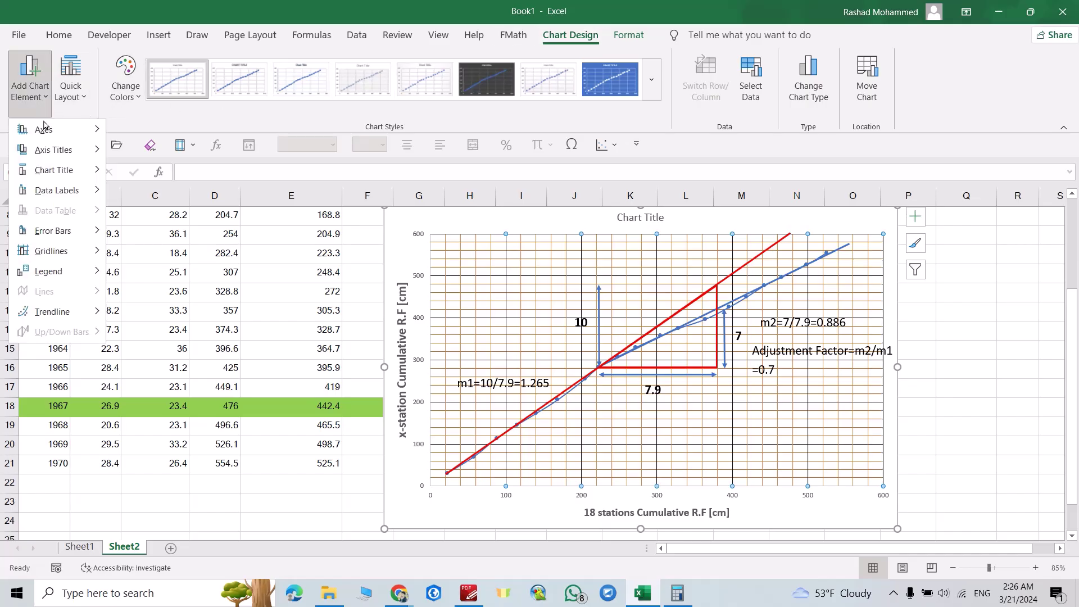
mouse_move(63, 191)
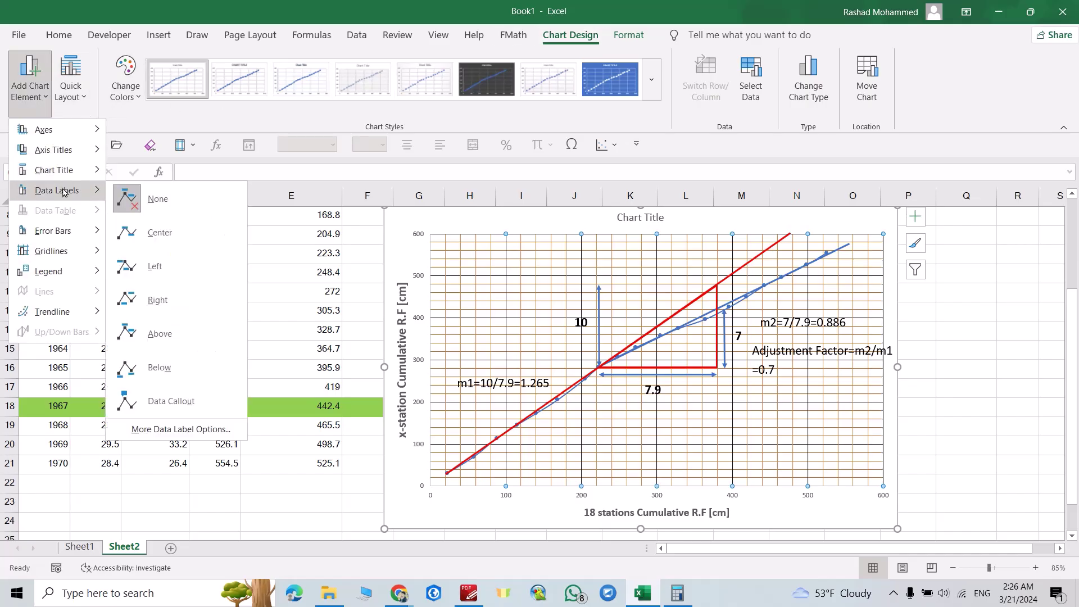
click(150, 231)
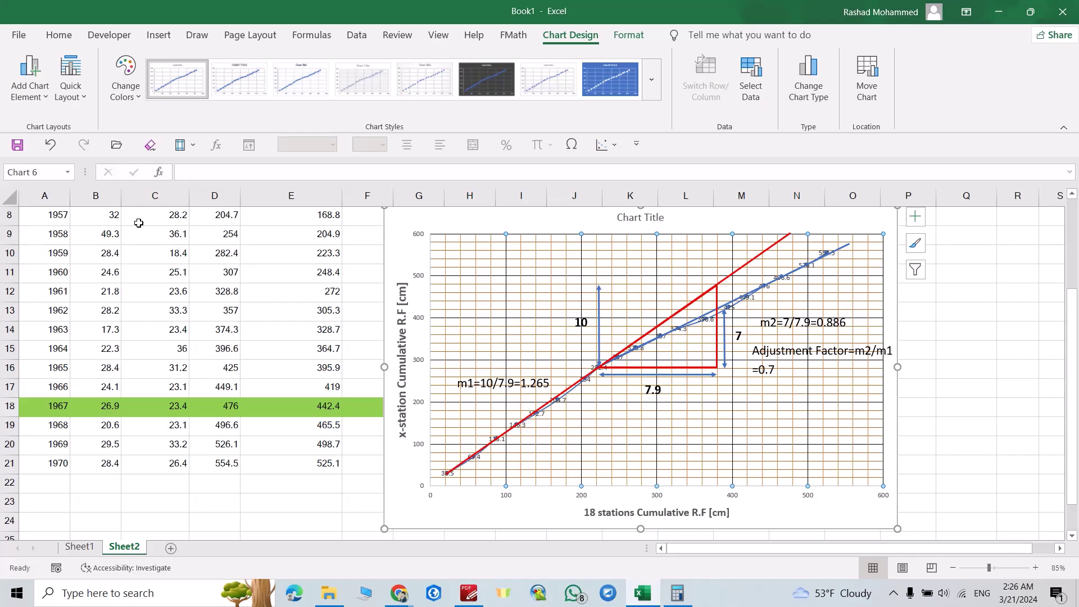
click(34, 100)
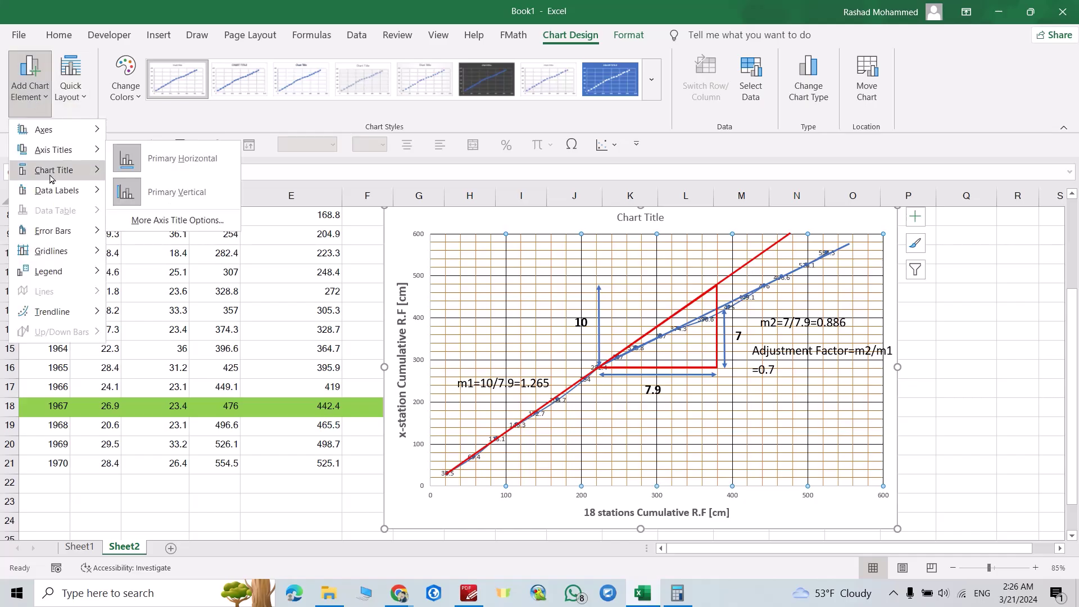
mouse_move(60, 191)
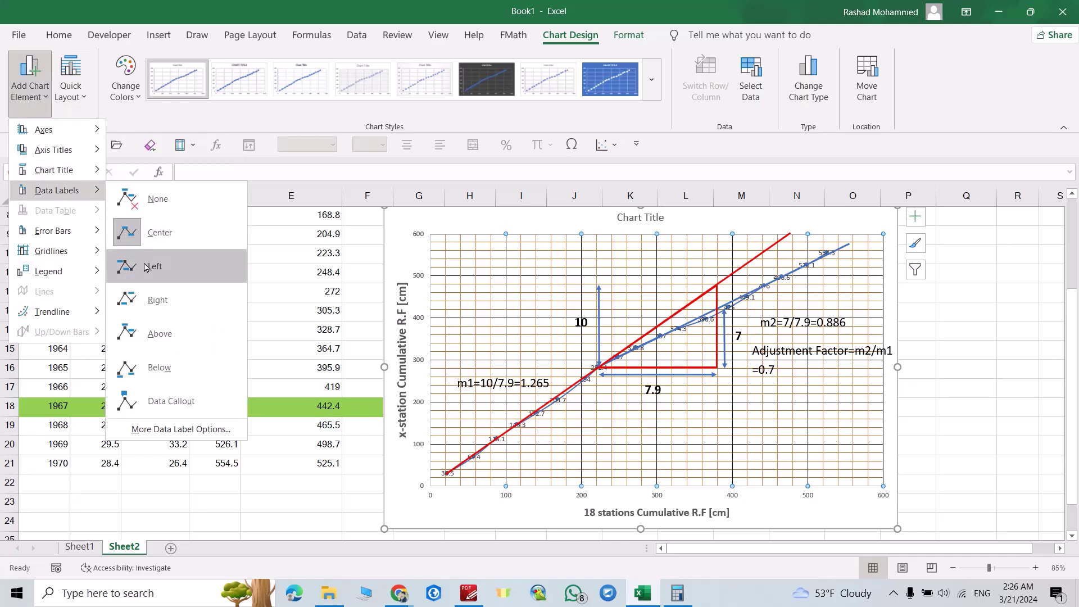
click(141, 331)
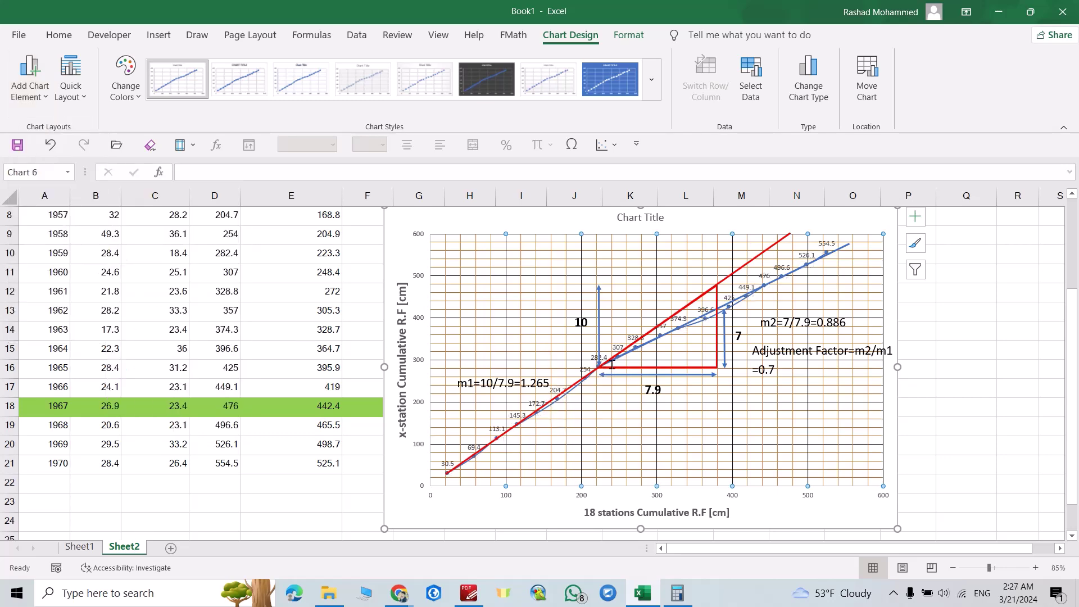
- Insert a text box below the data table reading "1- The Regime has changed at year 1960"
ctrl+scroll(609, 375, up, 2)
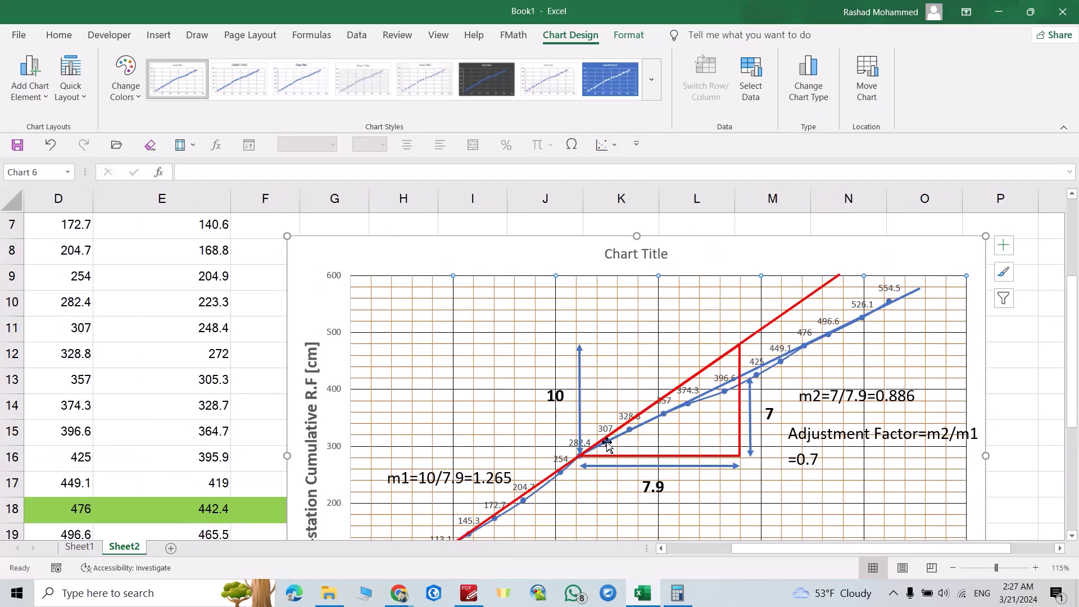
ctrl+scroll(483, 378, down, 2)
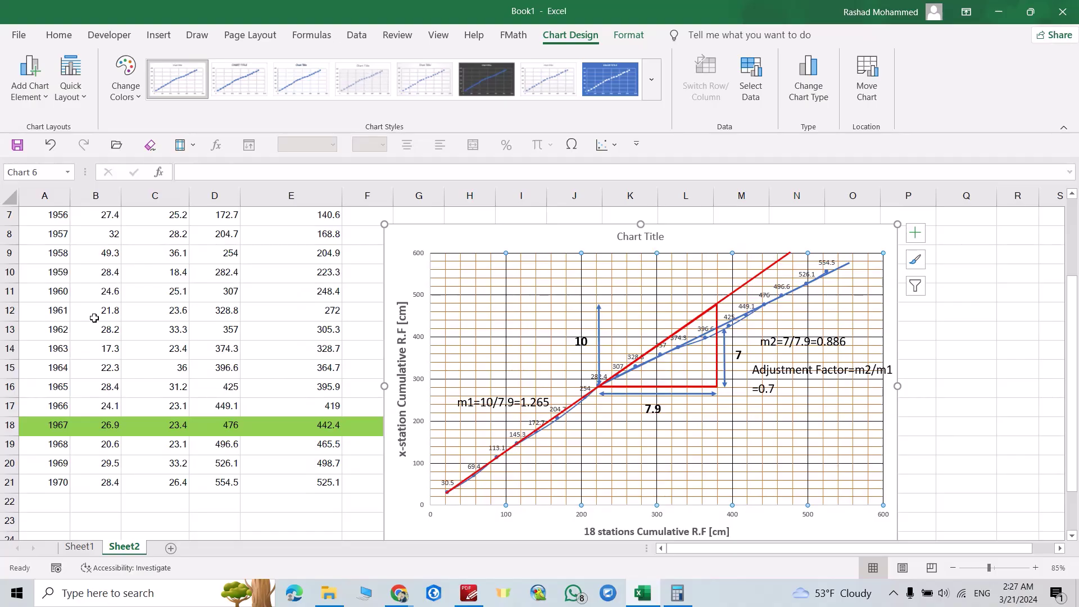
scroll(37, 299, down, 2)
click(159, 35)
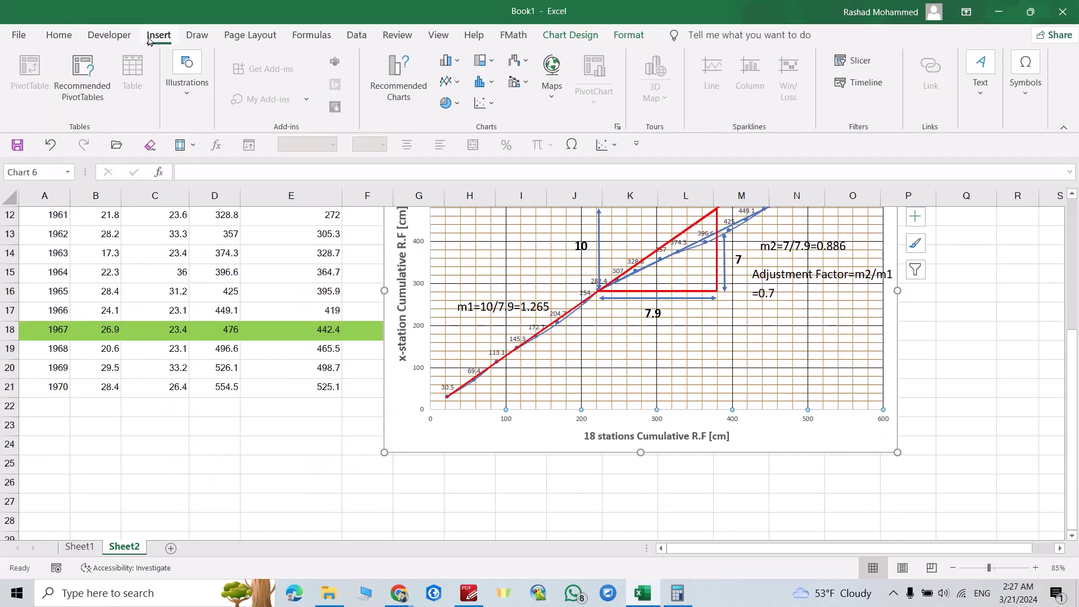
click(980, 73)
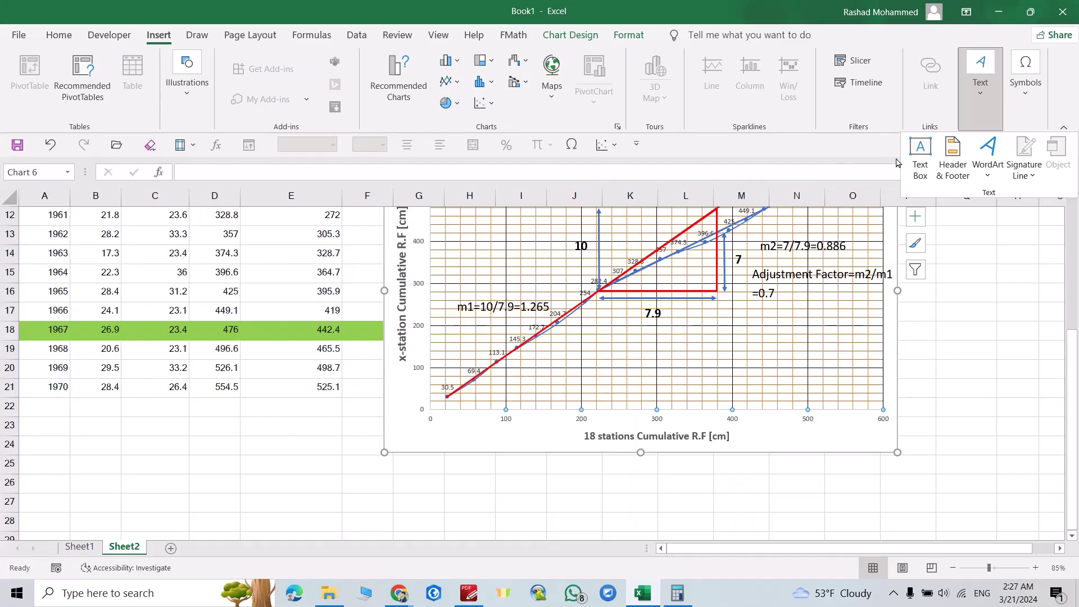
click(921, 151)
click(72, 454)
text(1- The Regime has c)
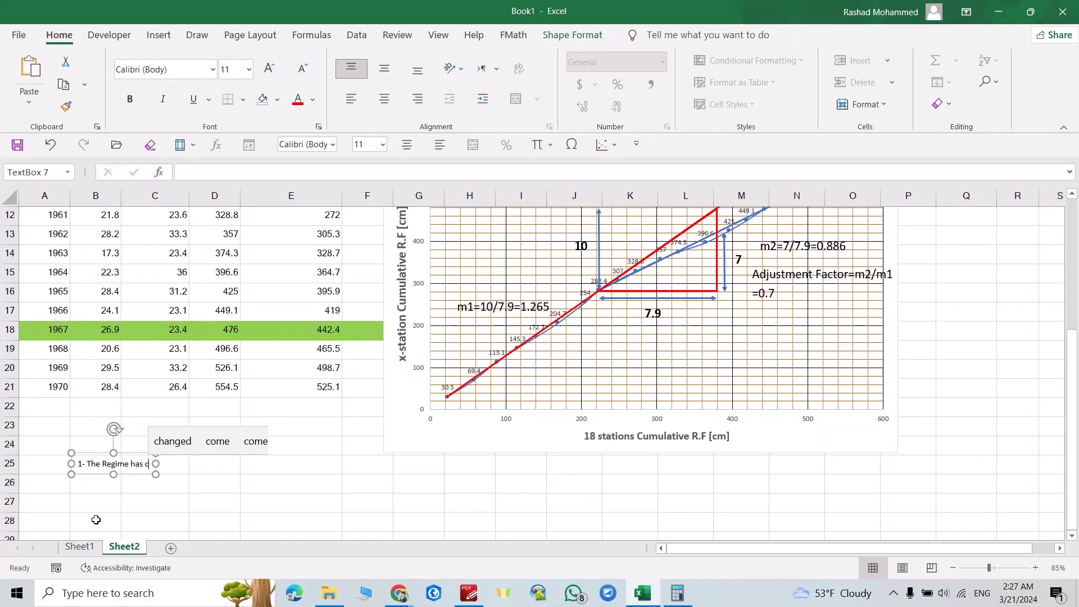
text(hanged at year )
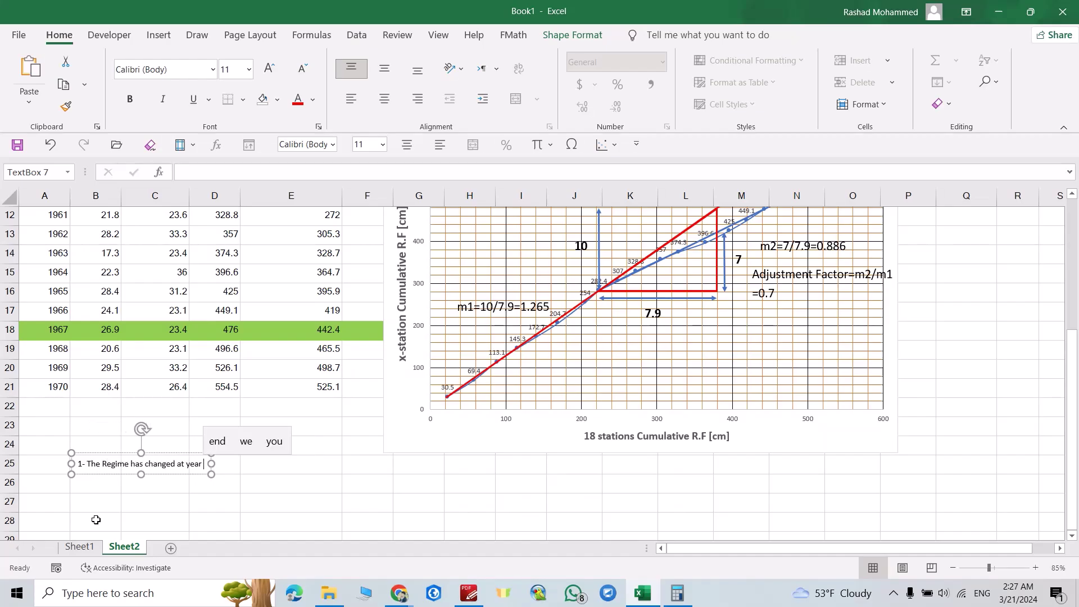
text(1960)
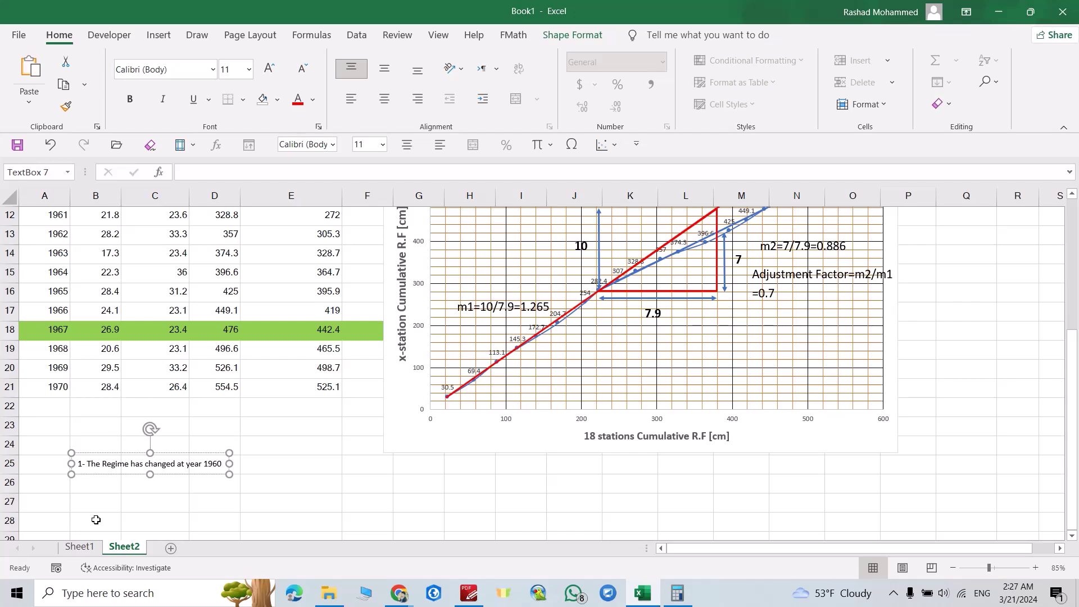
- Enlarge the regime change note's text to font size 20
key(Escape)
key(ctrl+shift+period)
key(ctrl+shift+period)
key(ctrl+shift+period)
key(ctrl+shift+period)
key(ctrl+shift+period)
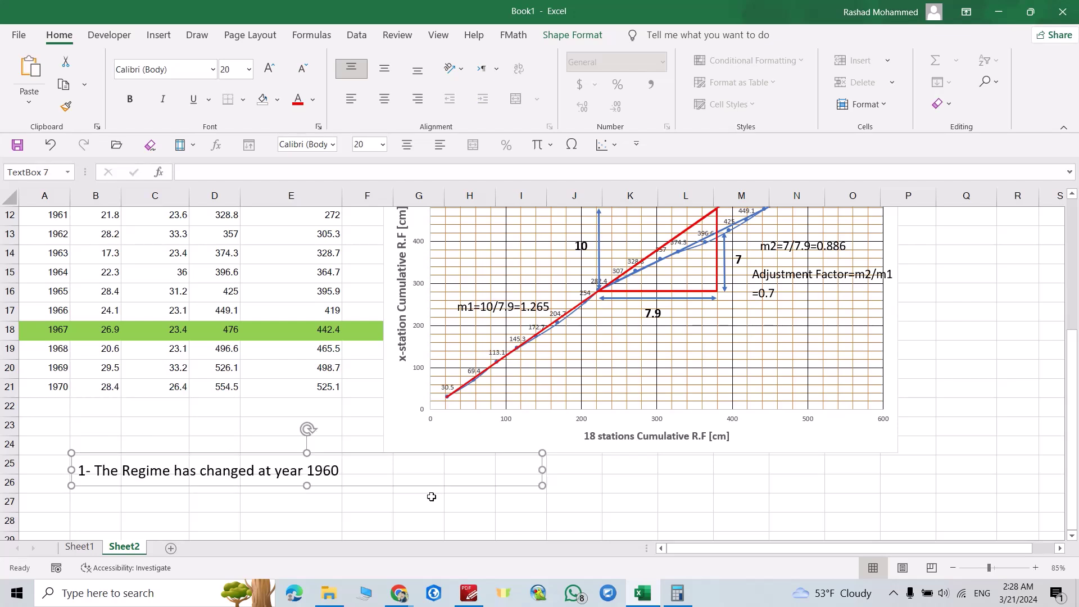
- Move the chart away from the data table so that it starts around column J, below the problem statement
scroll(431, 497, up, 4)
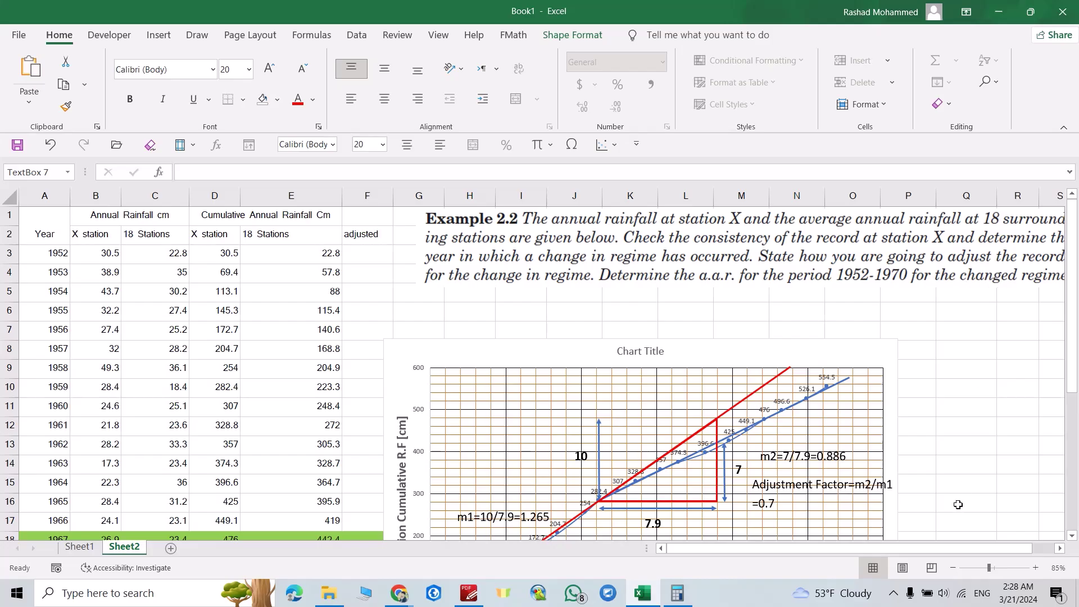
drag(945, 548, 975, 548)
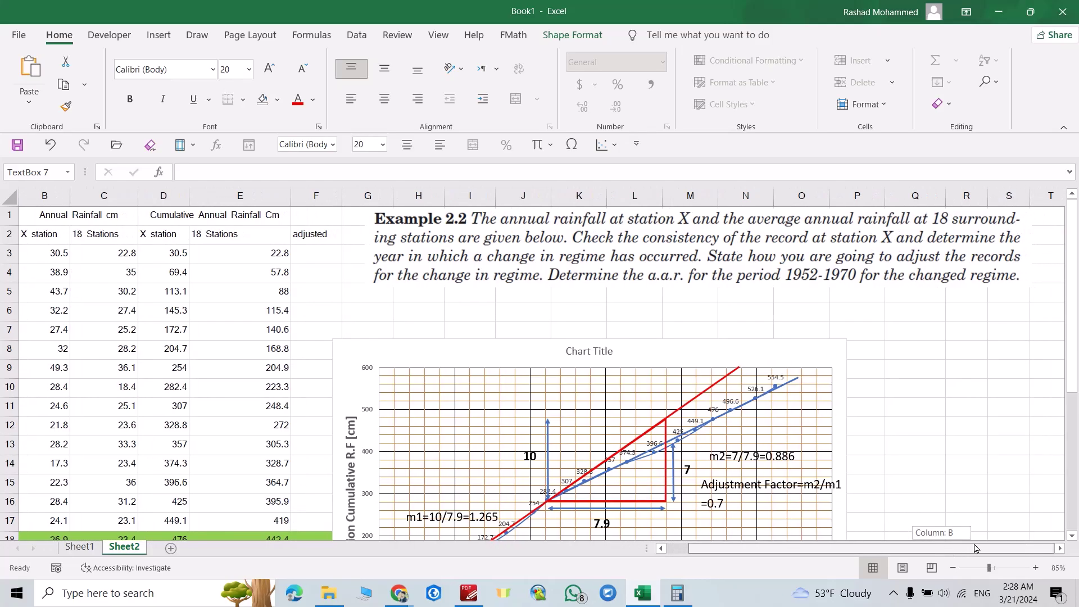
drag(975, 548, 928, 552)
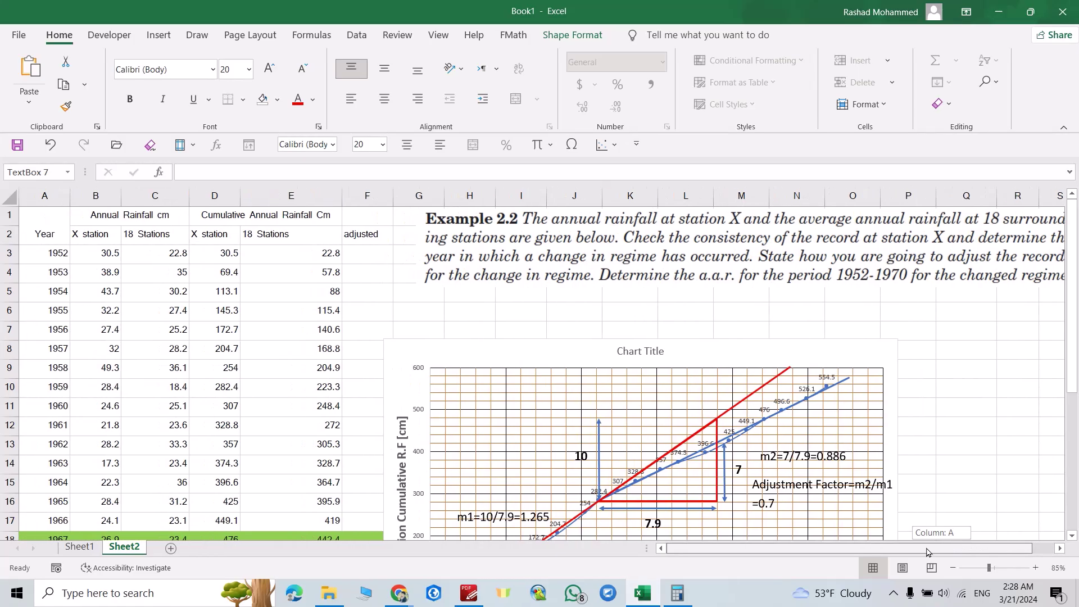
drag(632, 384, 811, 344)
- Enter the formula =0.7*B3 in cell F3 to adjust station X's 1952 rainfall
click(369, 256)
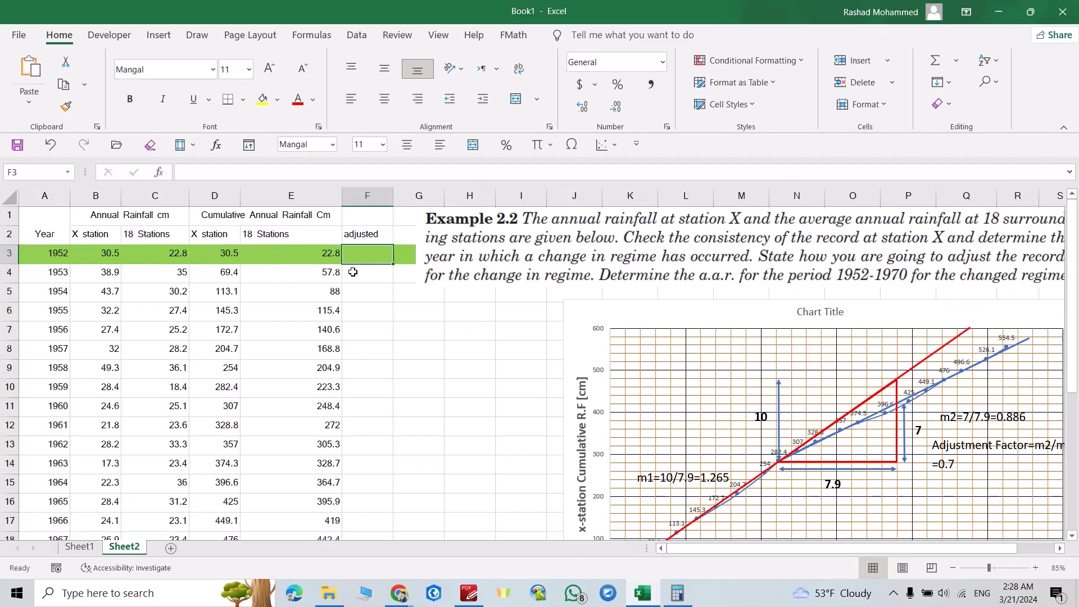
text(=0.7*)
click(104, 259)
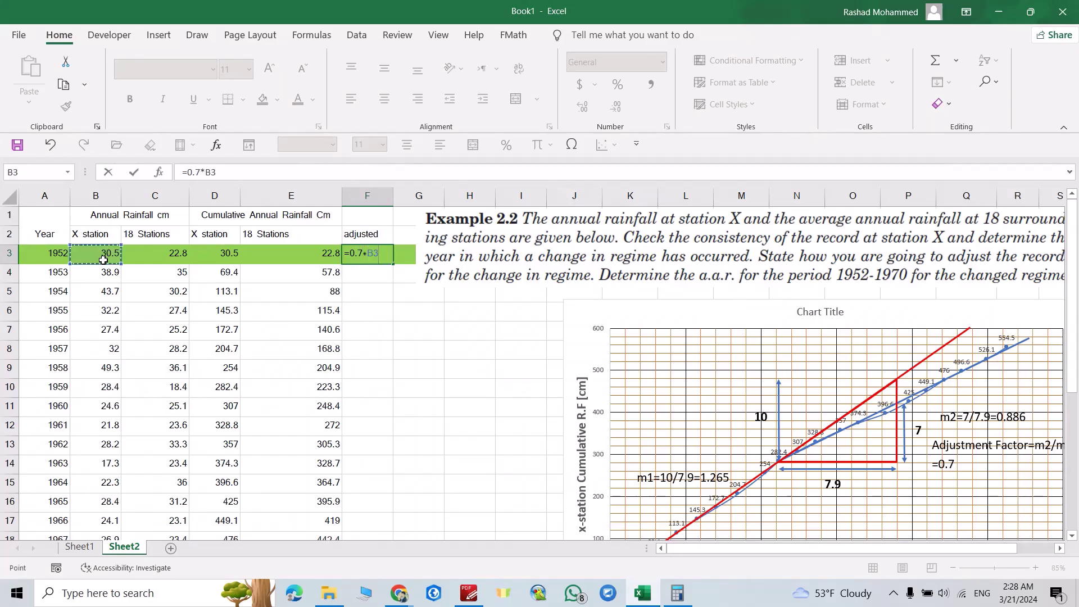
key(Return)
- Fill the adjusted rainfall formula from F3 down to F10, covering the years through 1959
click(383, 256)
drag(392, 264, 389, 411)
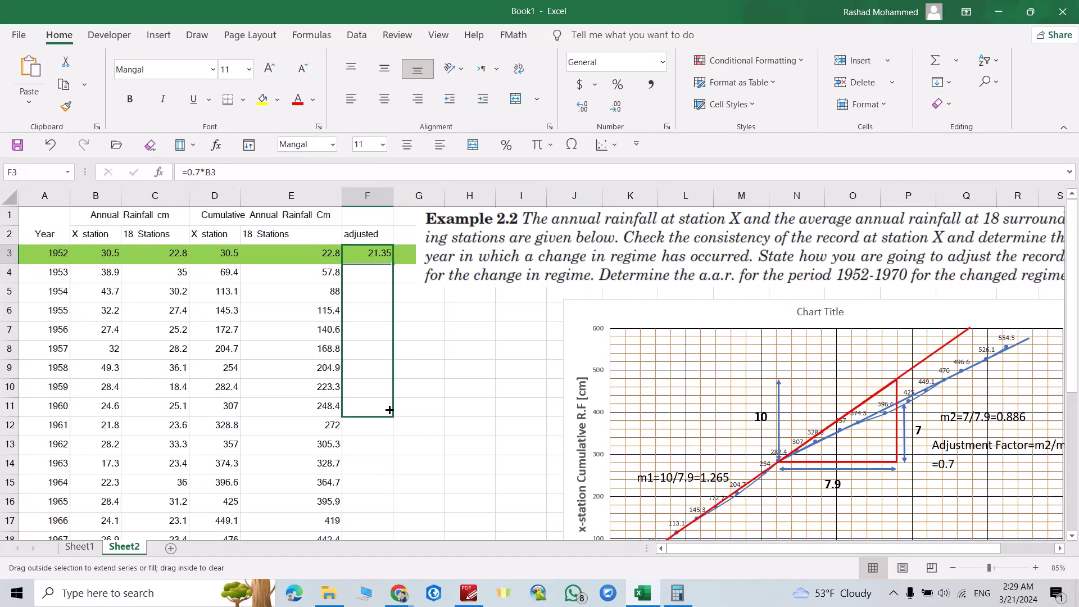
drag(389, 410, 389, 406)
drag(388, 392, 389, 393)
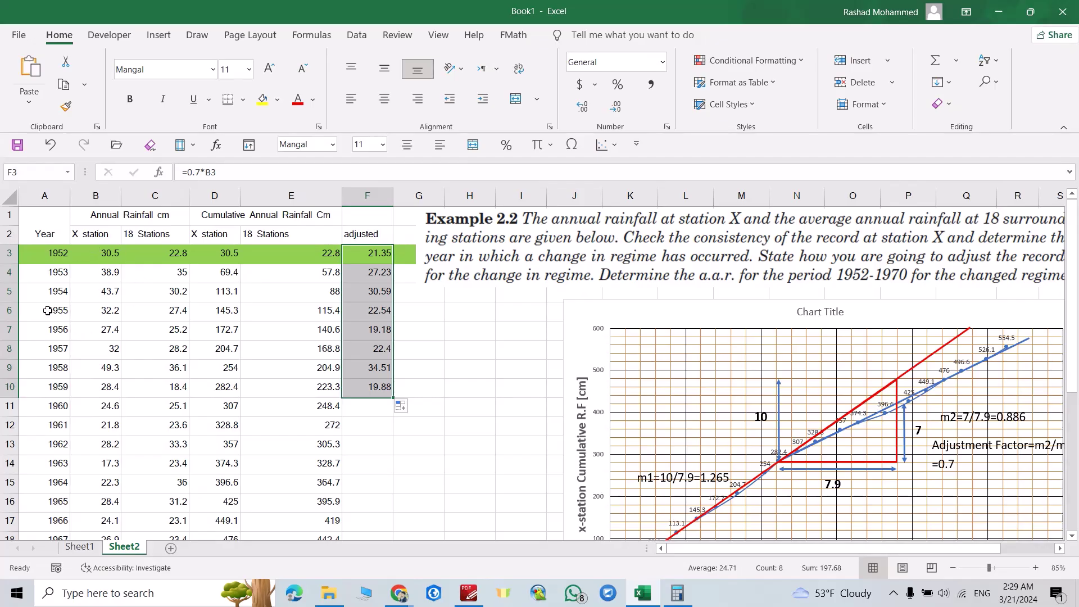
click(377, 408)
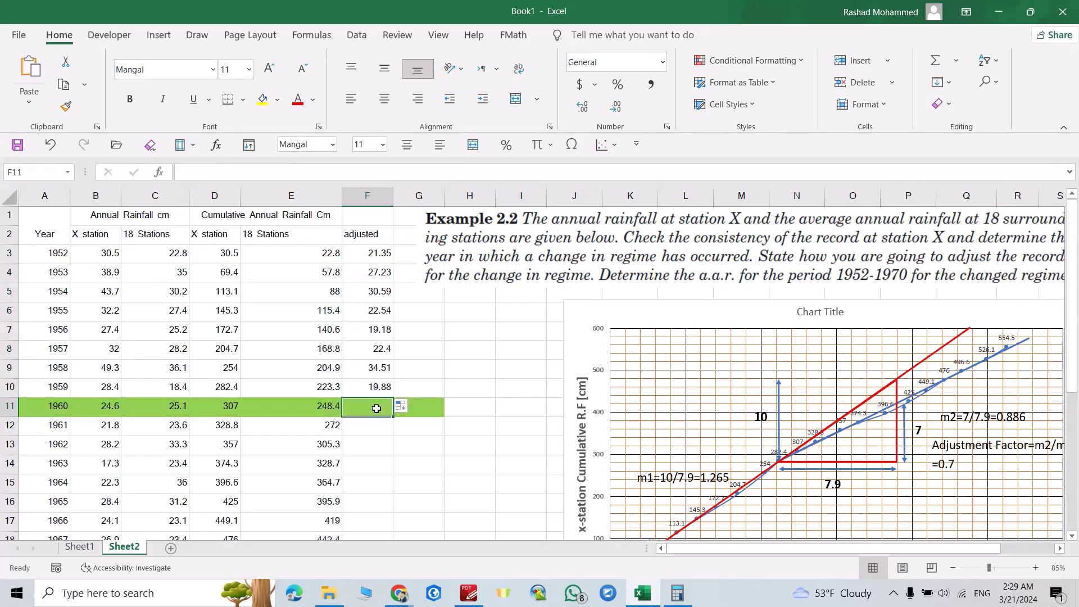
- Link station X's 1960 rainfall into F11 with =B11 and fill it down column F to 1970 in F21
text(=)
click(104, 411)
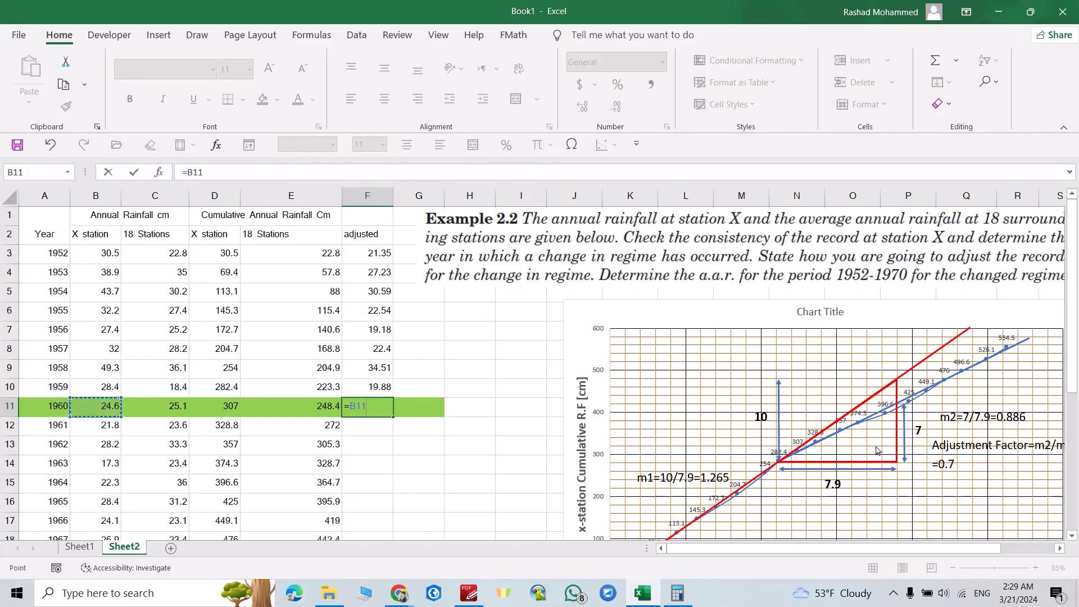
click(678, 594)
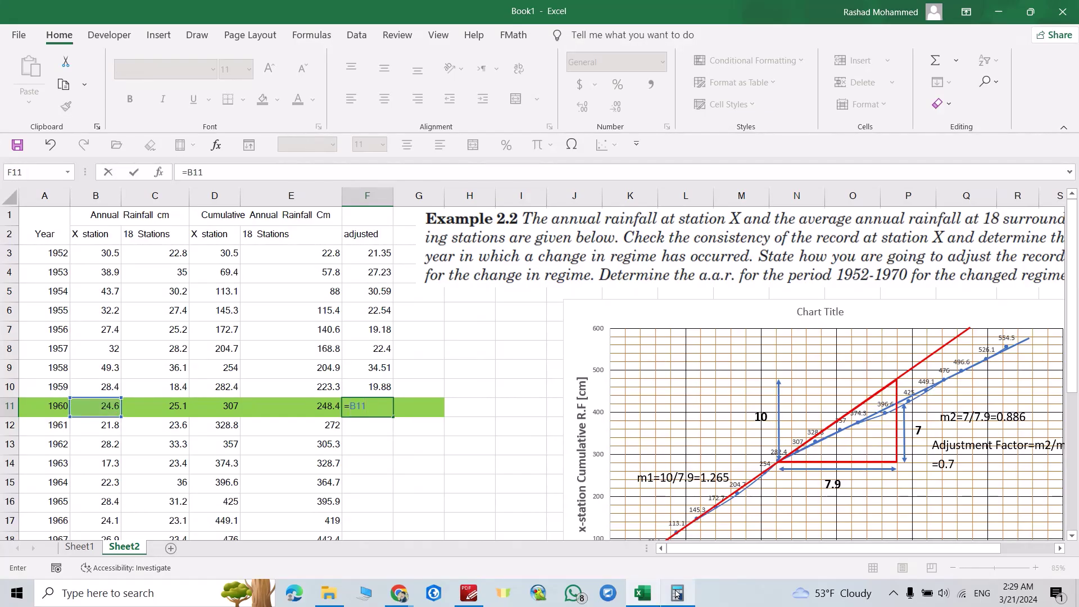
key(Return)
click(385, 408)
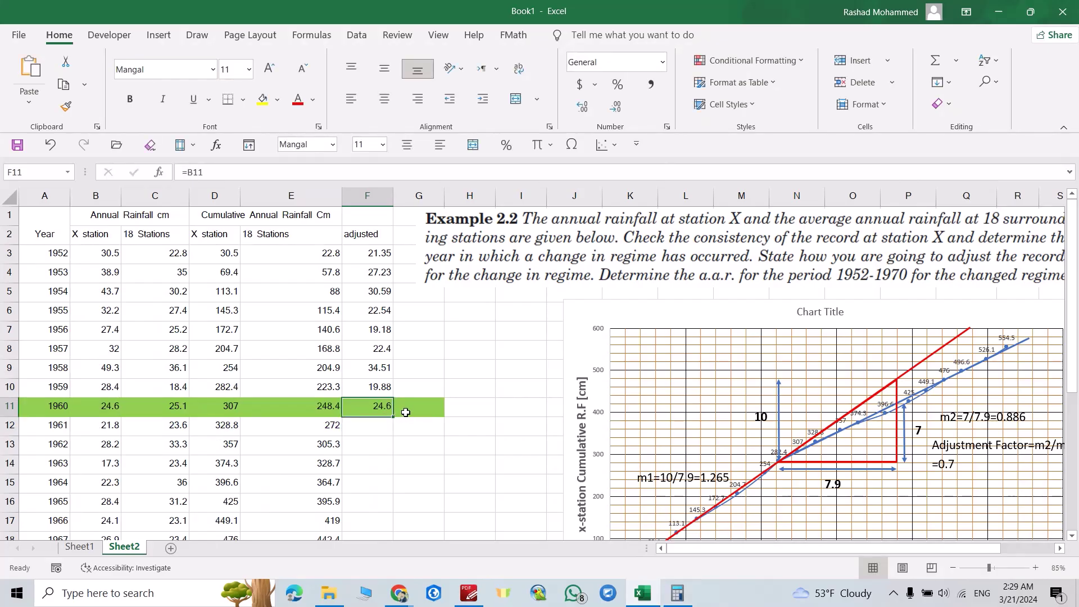
drag(393, 415, 368, 515)
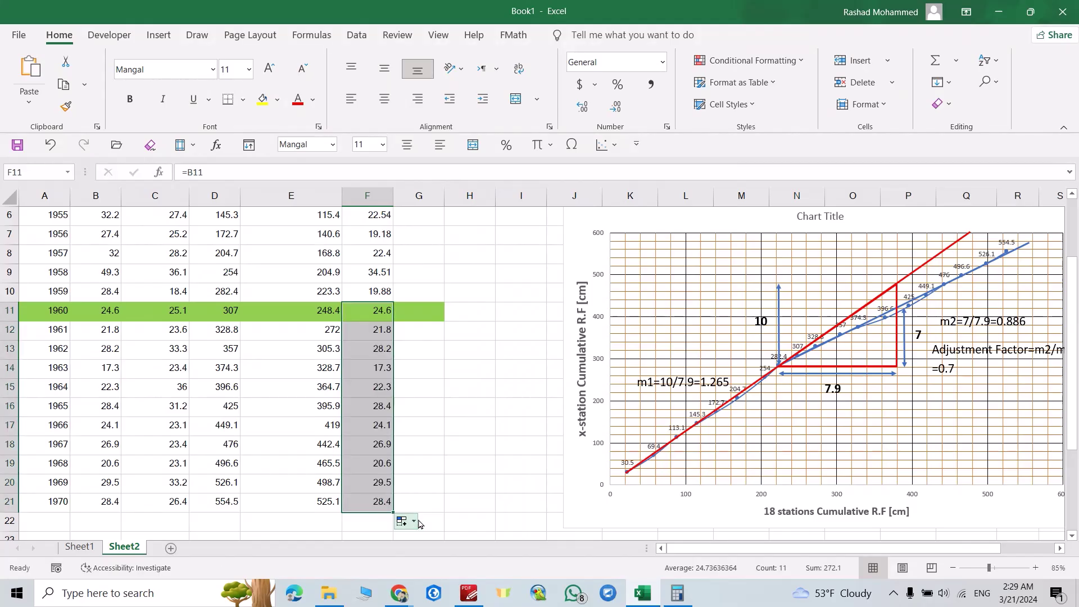
- Shift the problem statement picture away from the data table and head cell G2 "Cumulative xstation adjusted"
scroll(440, 461, up, 2)
drag(489, 281, 595, 281)
click(416, 235)
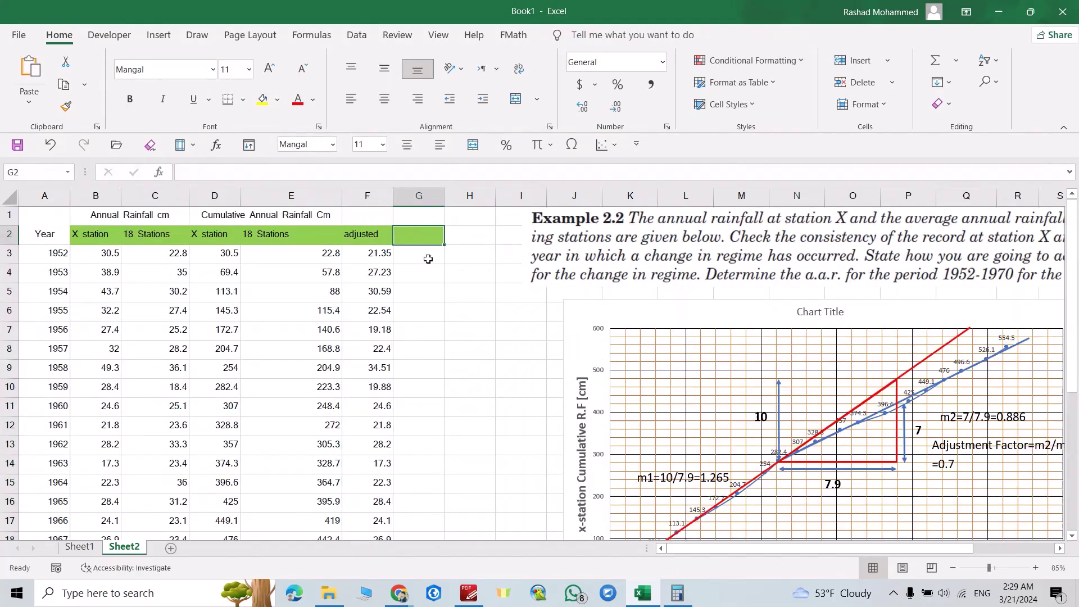
text(Cumulative xstation adjusted)
key(Return)
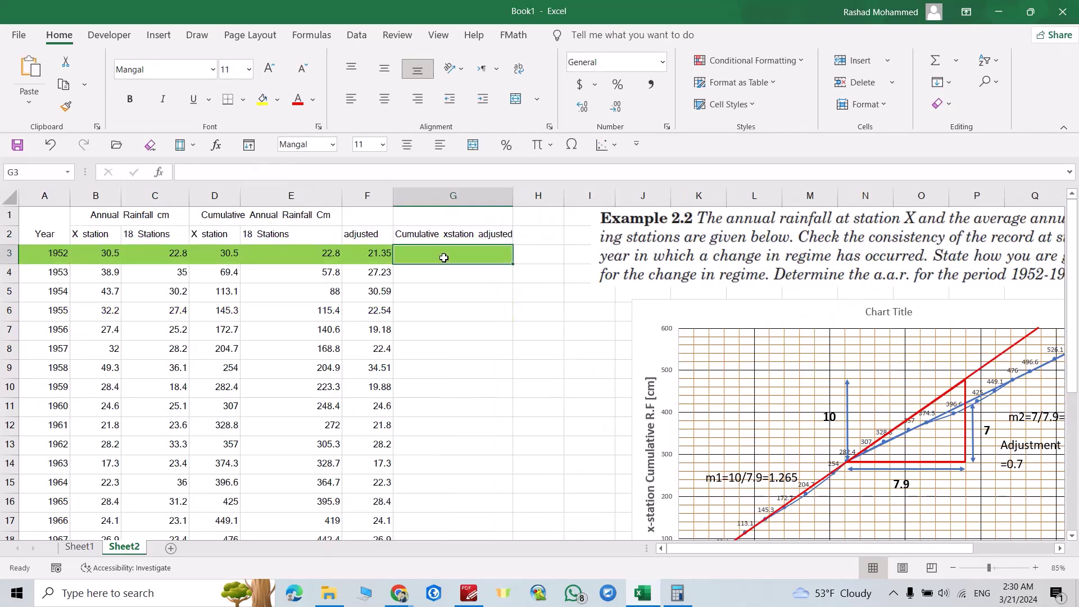
- Start the cumulative adjusted column by entering =F3 in cell G3 for 1952
text(=)
click(376, 253)
key(Return)
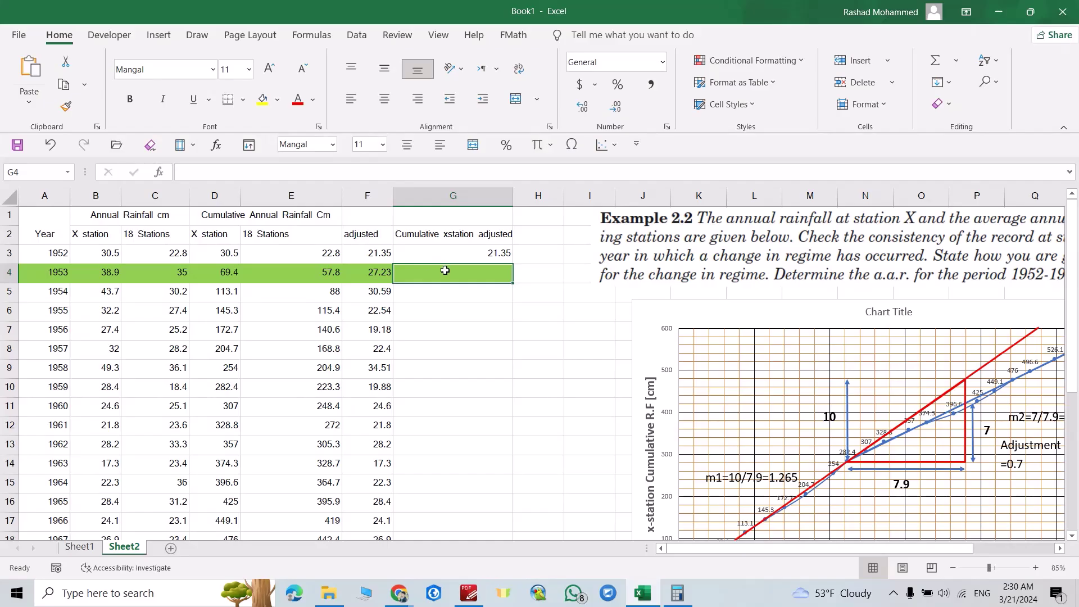
- Enter =G3+F4 in cell G4 and fill the running total down column G to 1970 in G21
text(=)
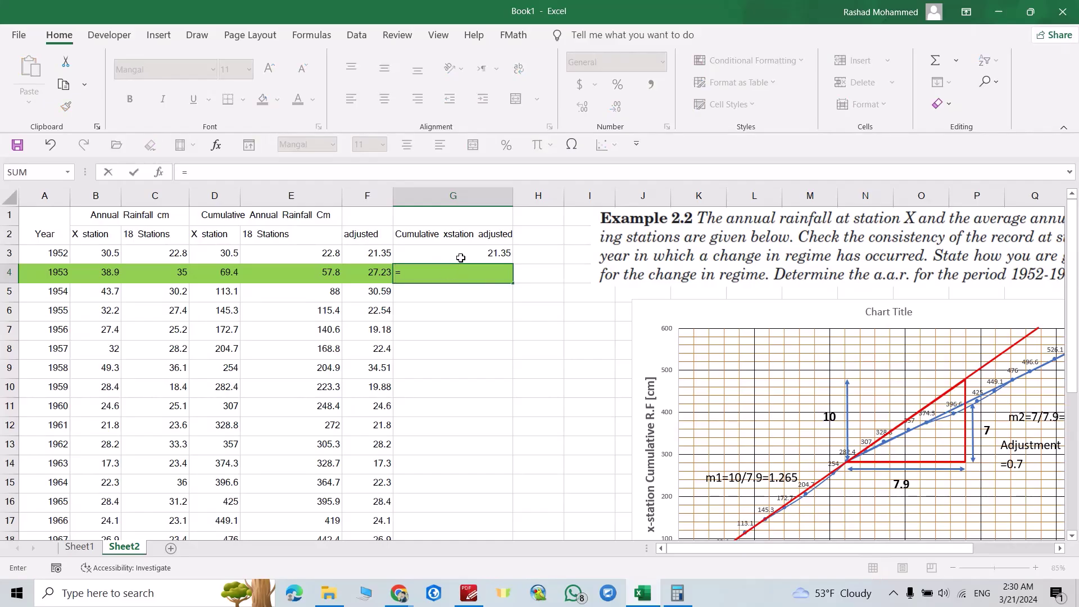
click(462, 254)
text(+)
click(374, 271)
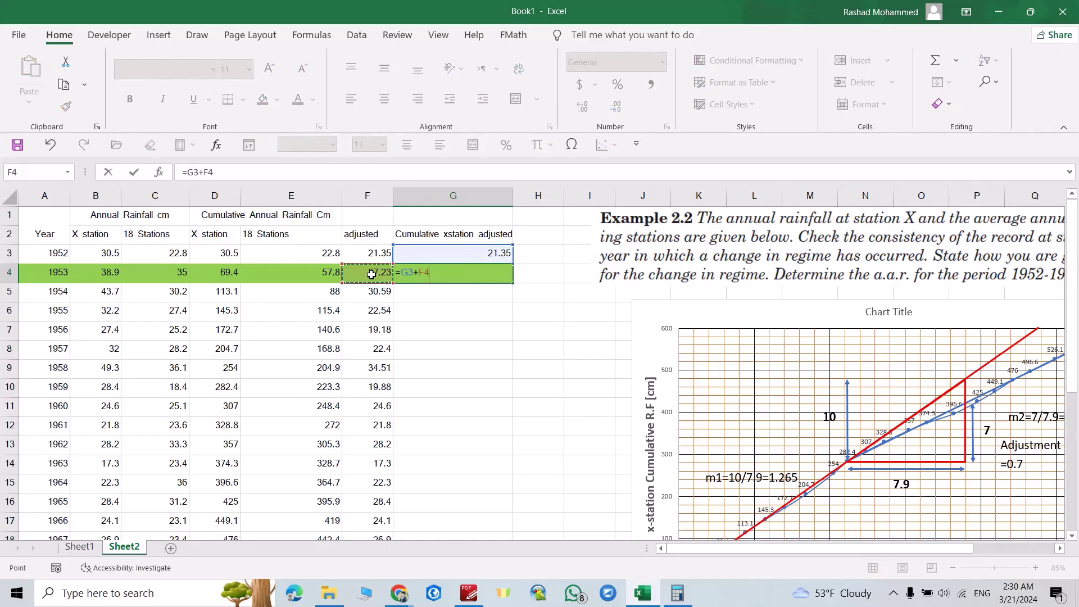
key(Return)
click(500, 272)
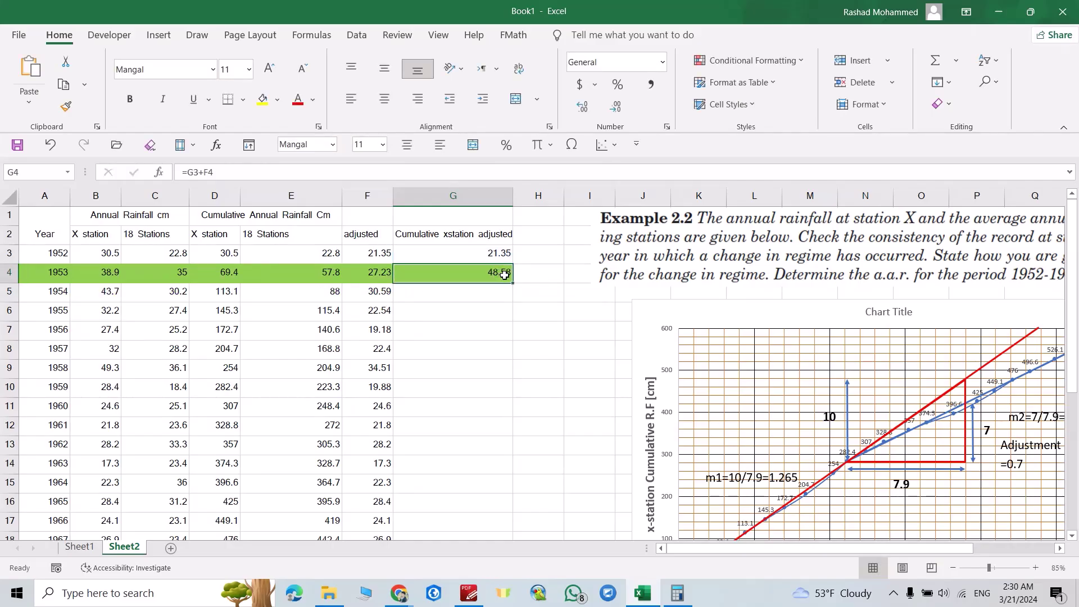
double_click(511, 282)
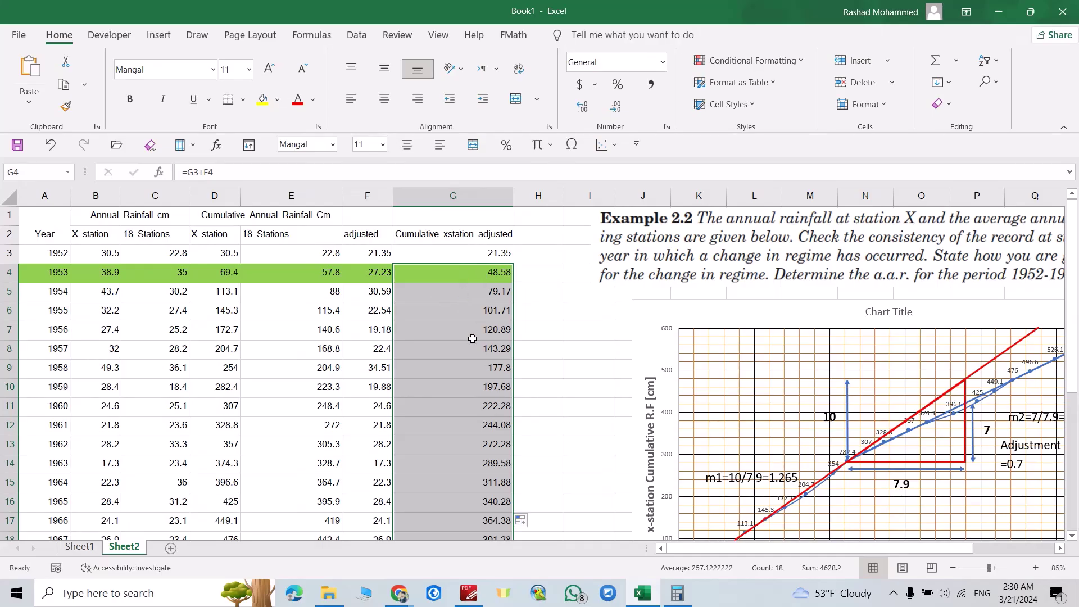
scroll(474, 285, down, 2)
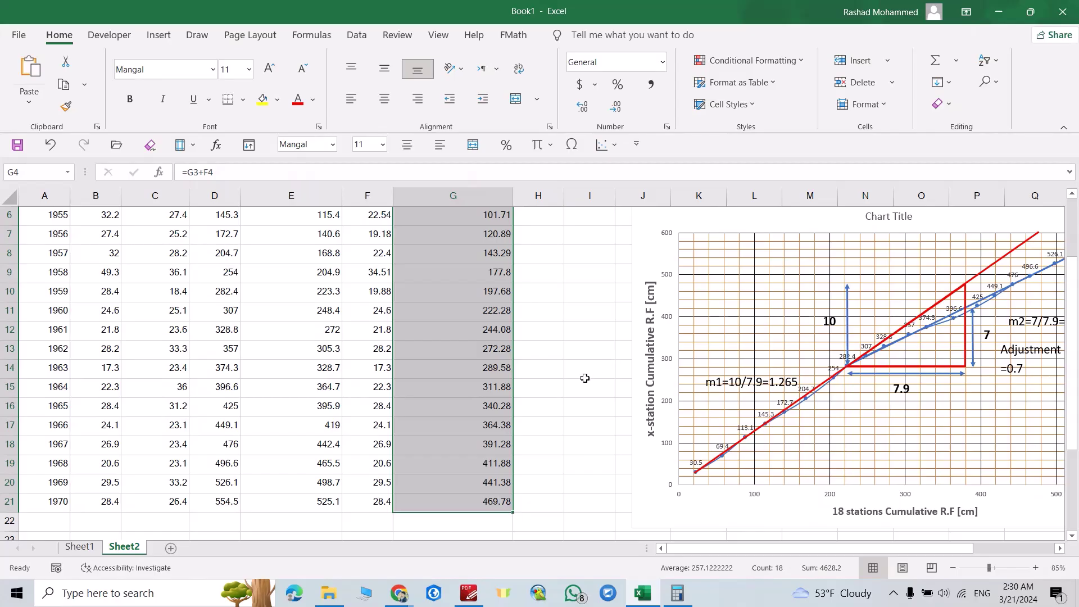
scroll(585, 379, up, 2)
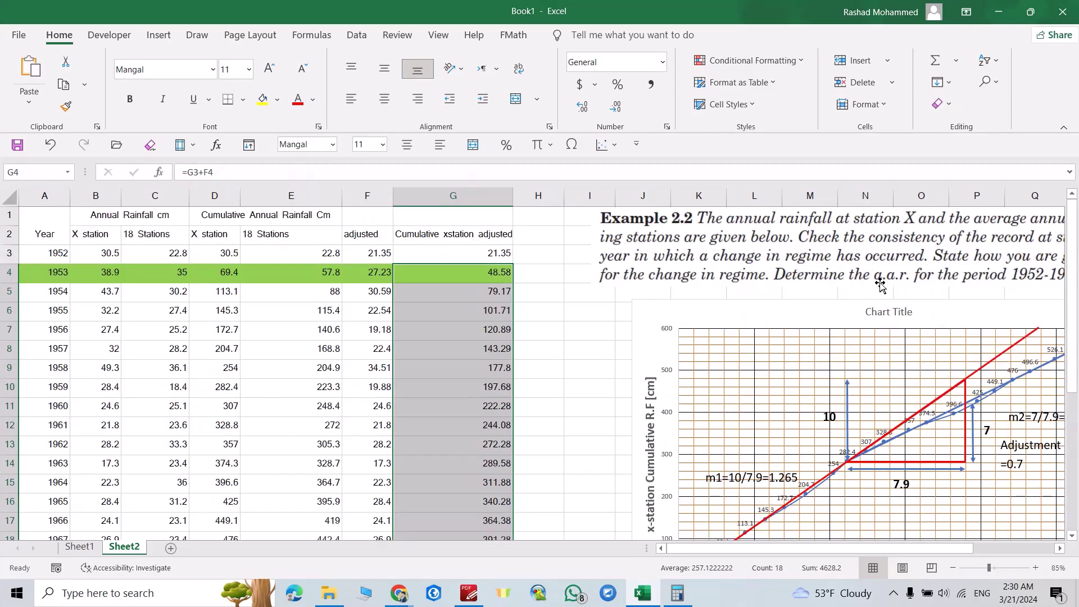
- Add a second line to the regime change note below the table reading "2-A.A.R from 1952-1970=469.78/19="
drag(899, 550, 965, 550)
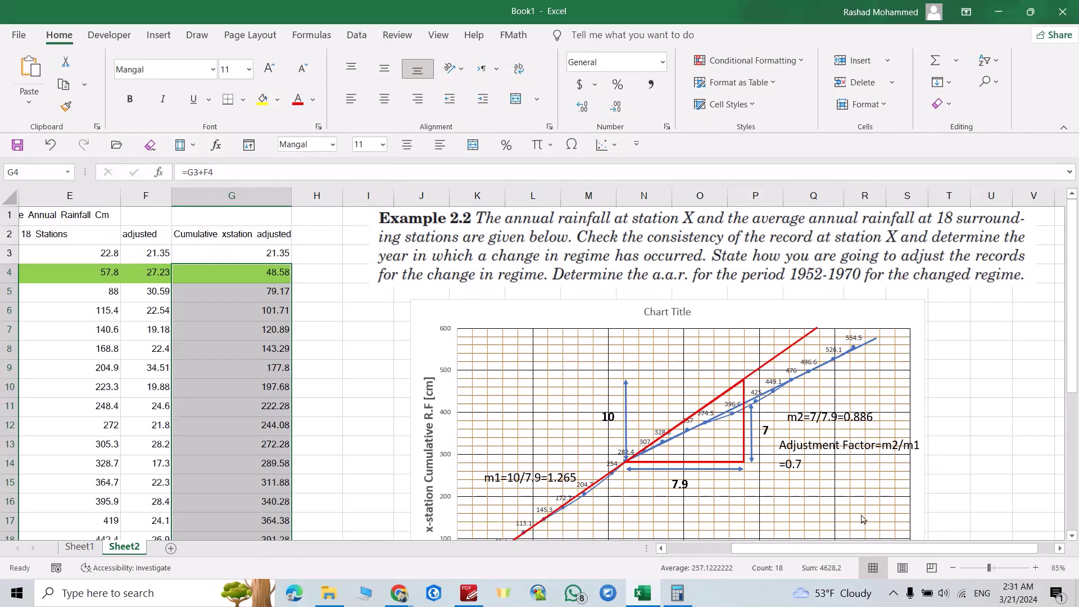
scroll(864, 551, left, 4)
scroll(360, 393, down, 4)
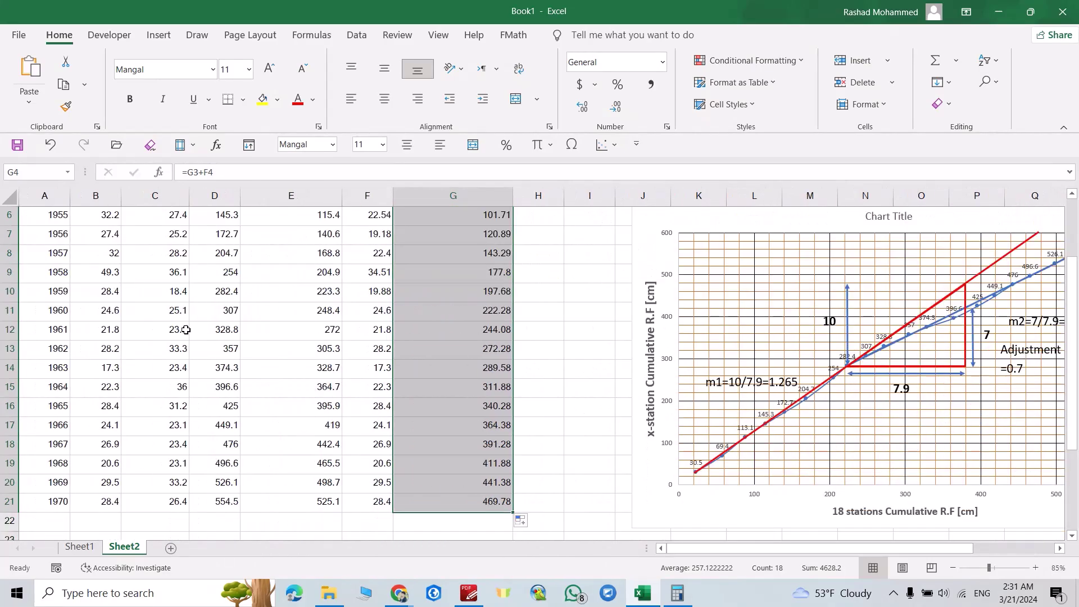
click(360, 489)
key(Return)
text(2-)
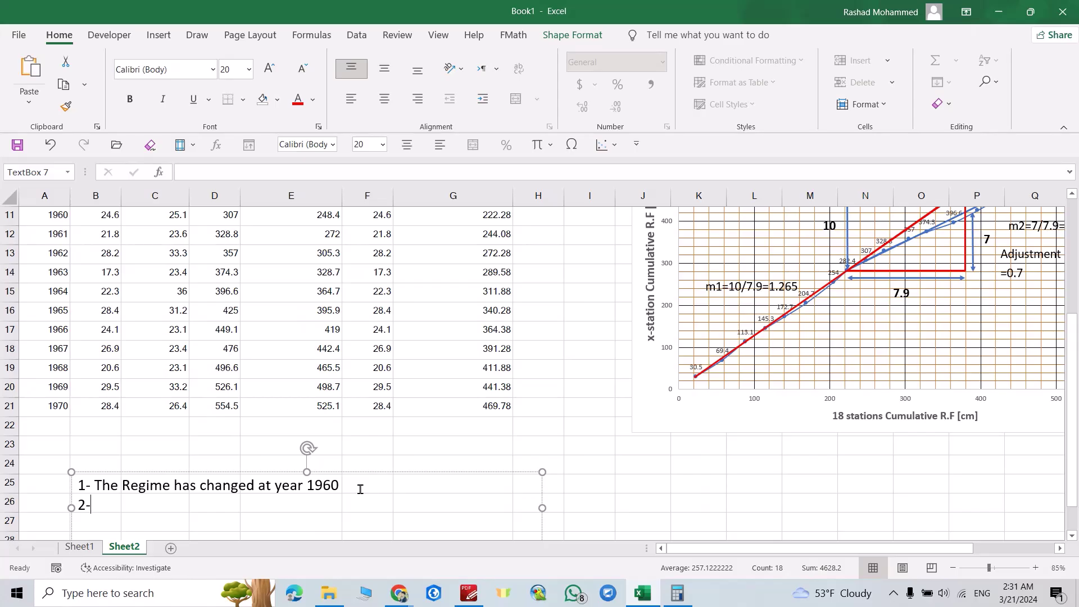
text(A.A.R)
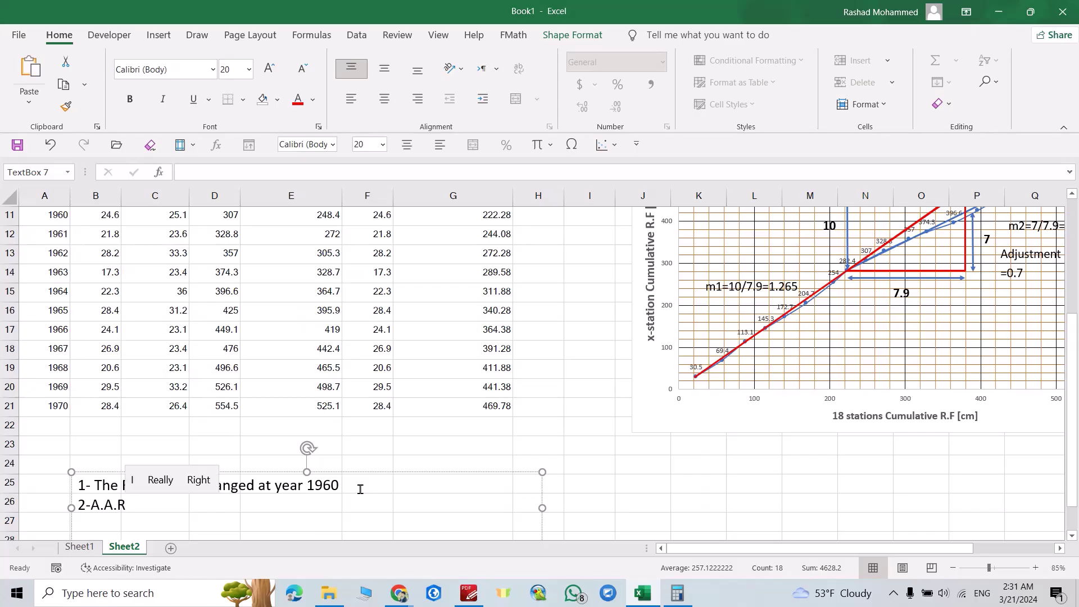
text( from 19)
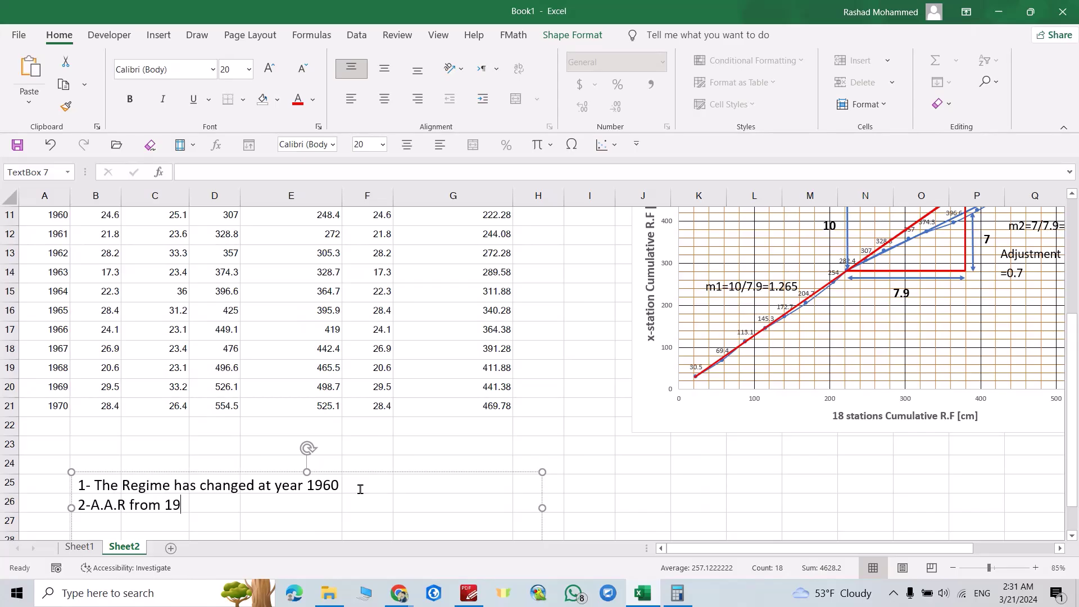
text(52-1970=)
text(46)
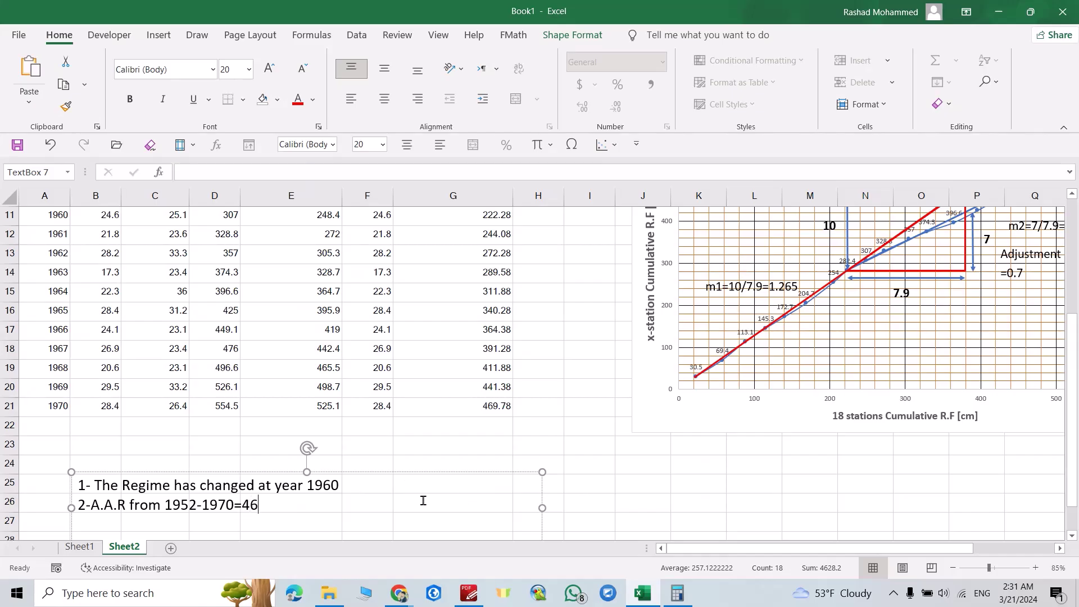
text(9.78/19=)
- Switch to Calculator and divide 469.78 by 19
mouse_move(676, 594)
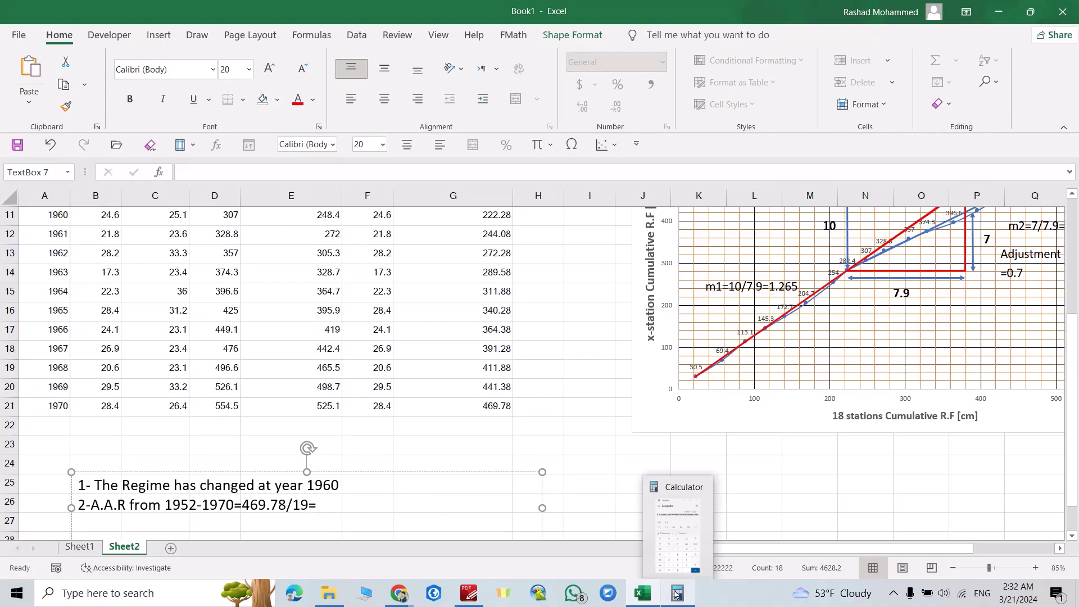
click(676, 595)
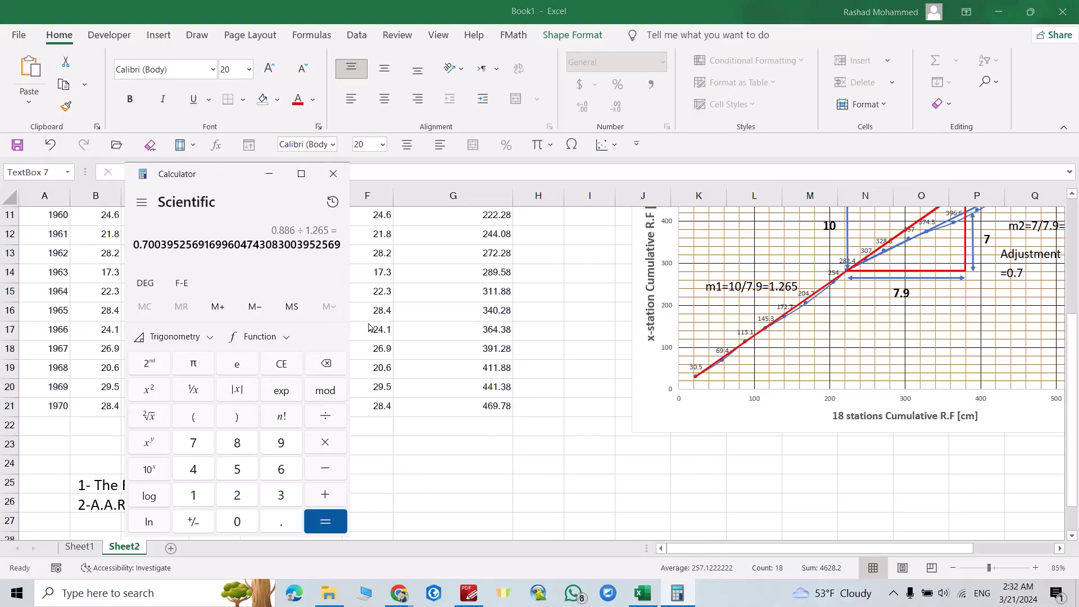
text(469.78)
key(slash)
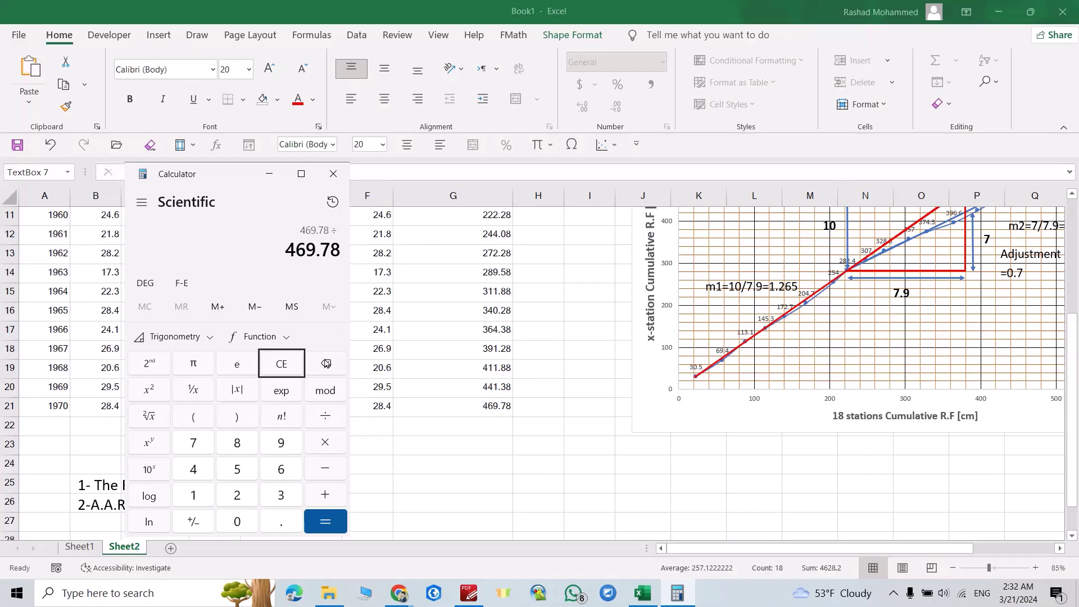
text(19)
key(Return)
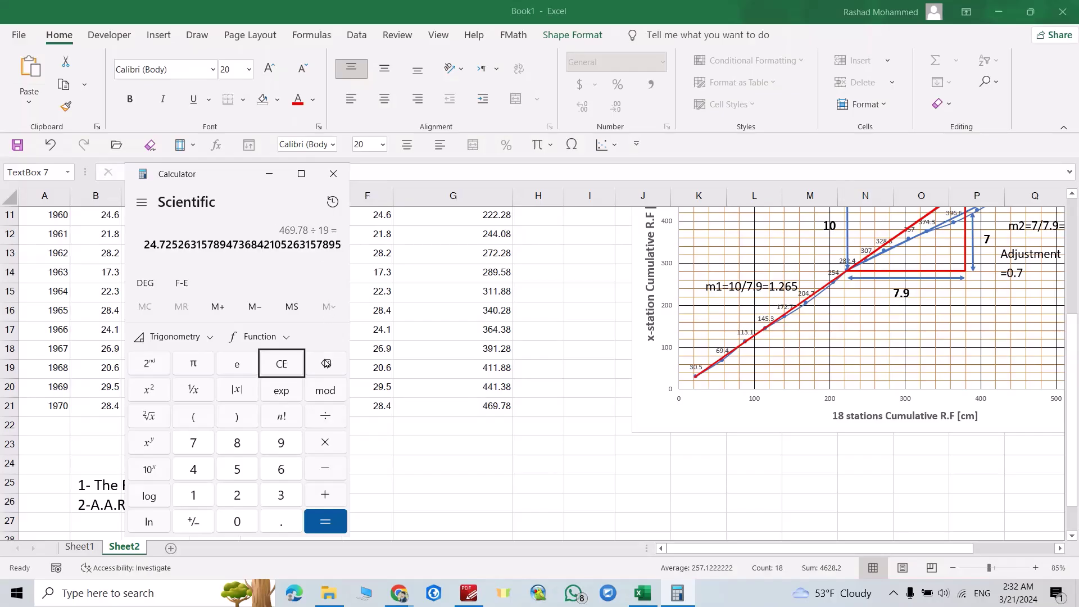
- Close Calculator and complete the note's A.A.R line with the result "24.72 cm"
drag(235, 174, 406, 512)
key(alt+F4)
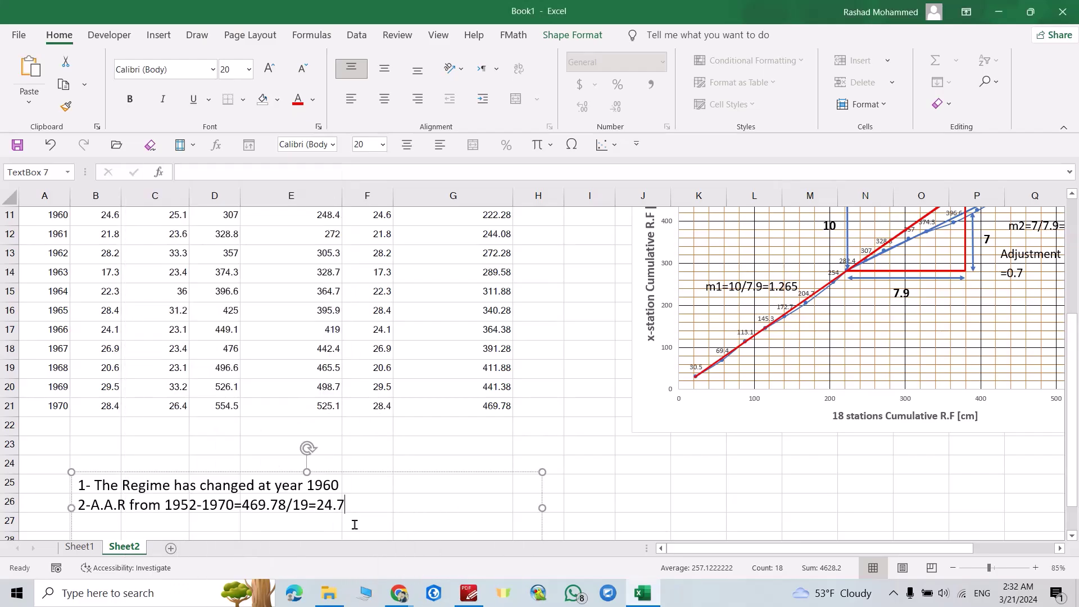
text(cm)
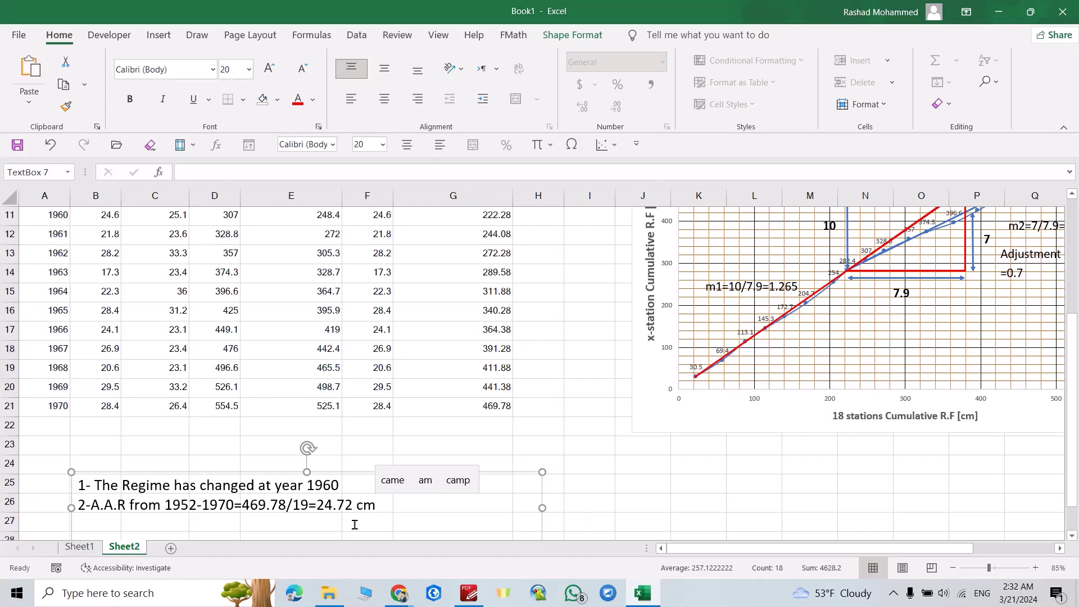
click(634, 467)
- Insert a scatter chart with smooth lines and markers from the cumulative 18-station values E3:E21 and adjusted station X values G3:G21
scroll(641, 365, up, 4)
scroll(641, 365, right, 1)
scroll(642, 341, left, 1)
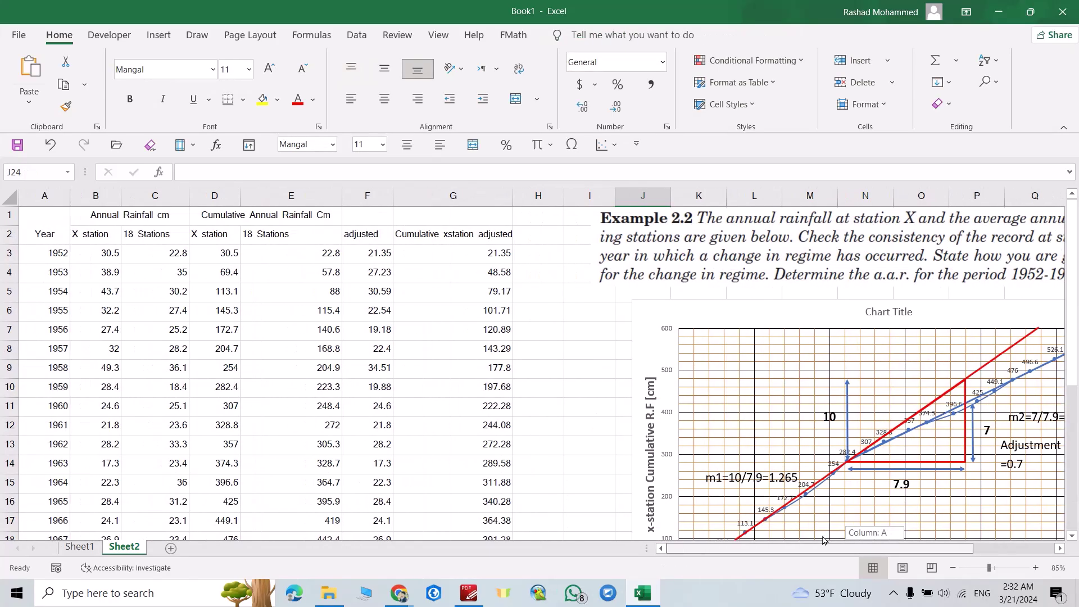
scroll(606, 282, down, 2)
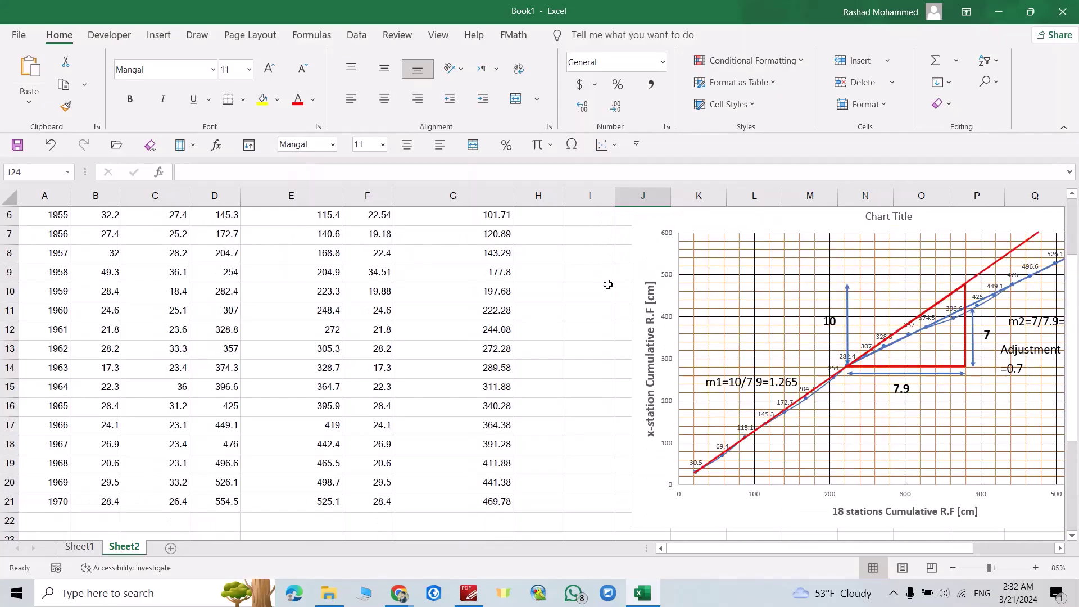
scroll(603, 281, up, 2)
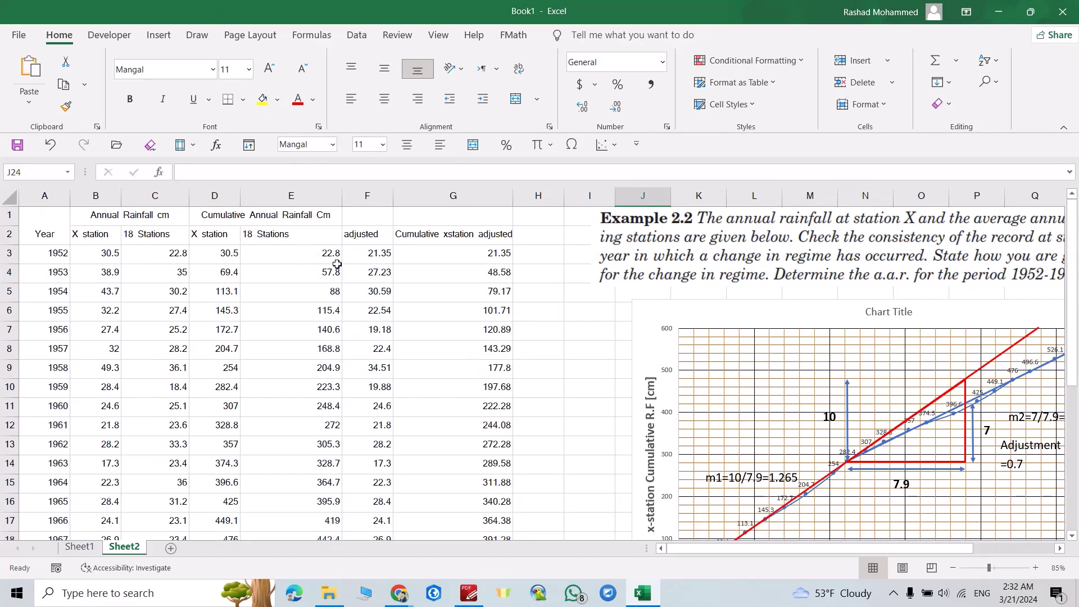
drag(313, 250, 317, 502)
scroll(466, 393, up, 2)
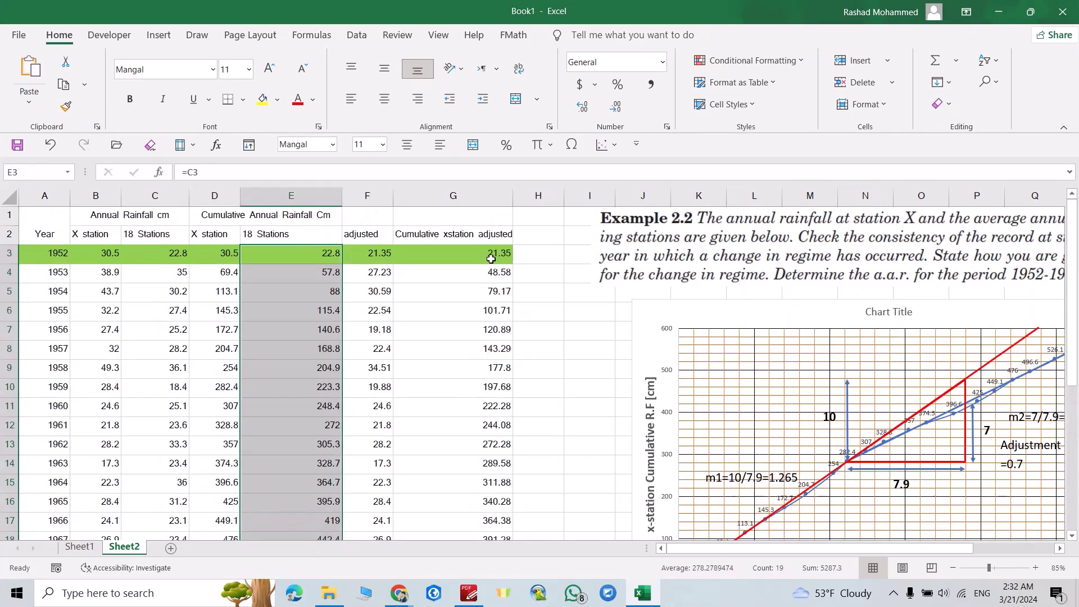
drag(470, 253, 489, 502)
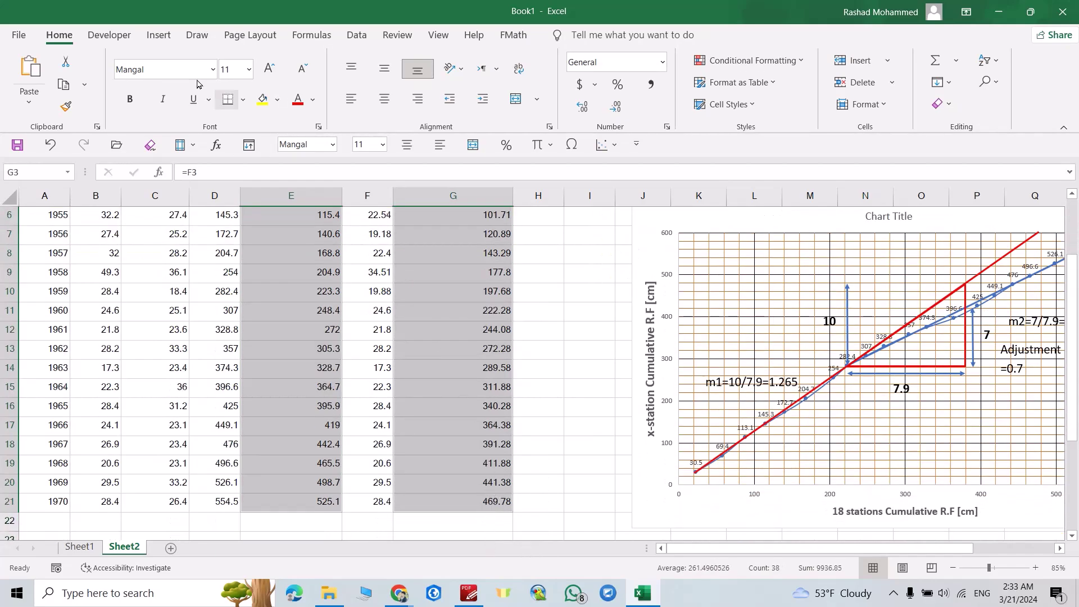
click(159, 35)
click(478, 103)
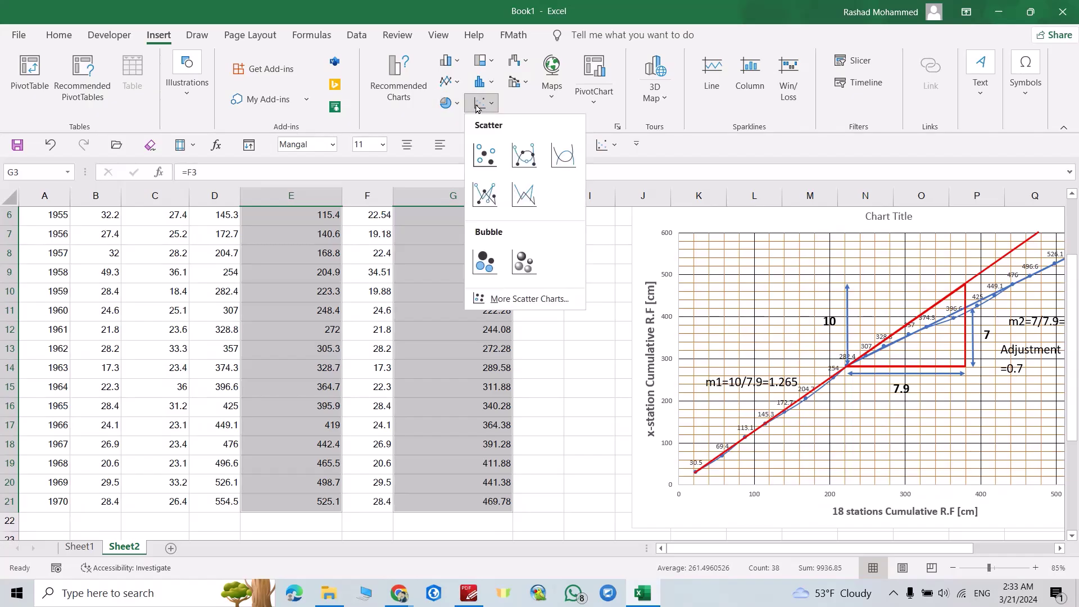
click(524, 160)
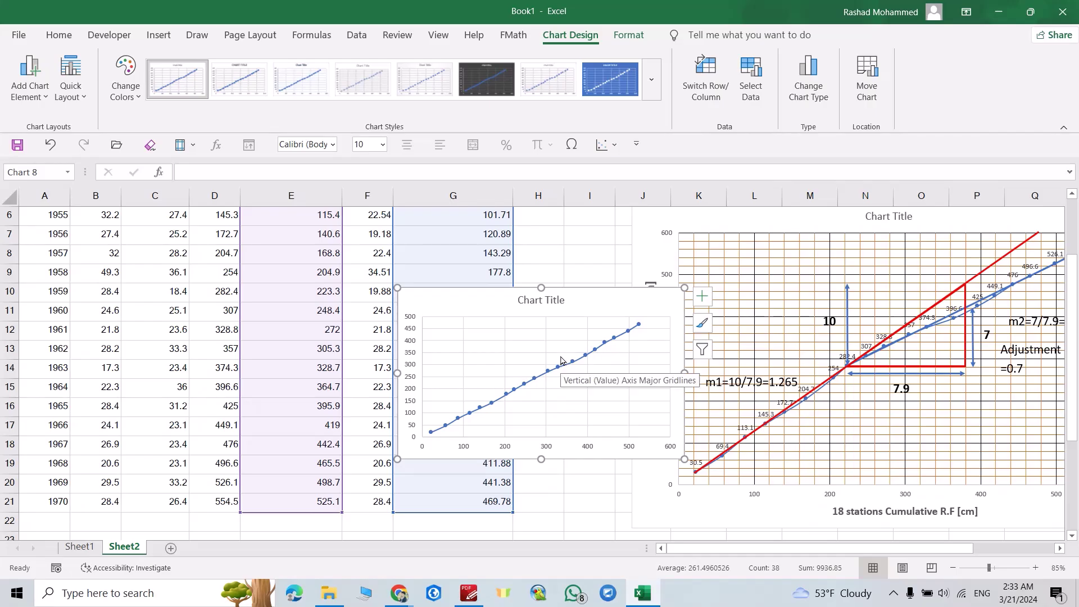
mouse_move(584, 356)
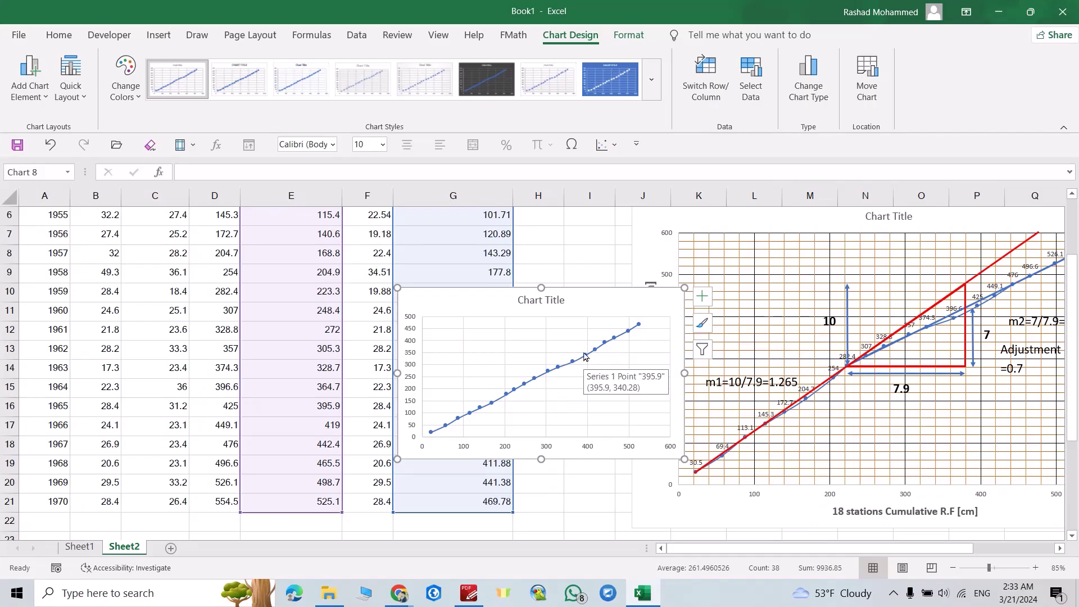